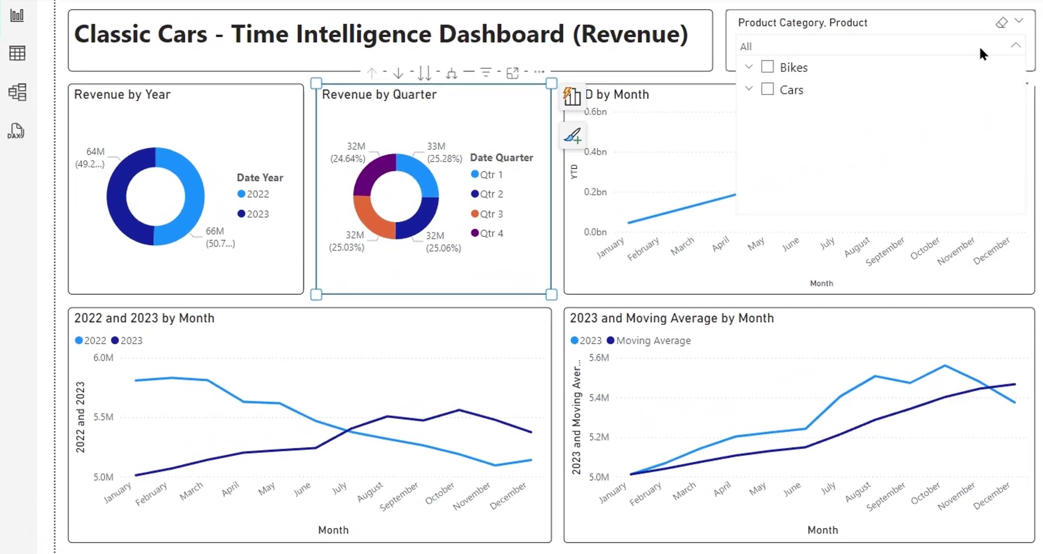
Expand the Bikes and Cars slicer groups and filter by Bikes, Dirt 150cc, Roadstar 250cc, Trail 250cc, then Cars
{"action": "left_click", "coordinate": [748, 67]}
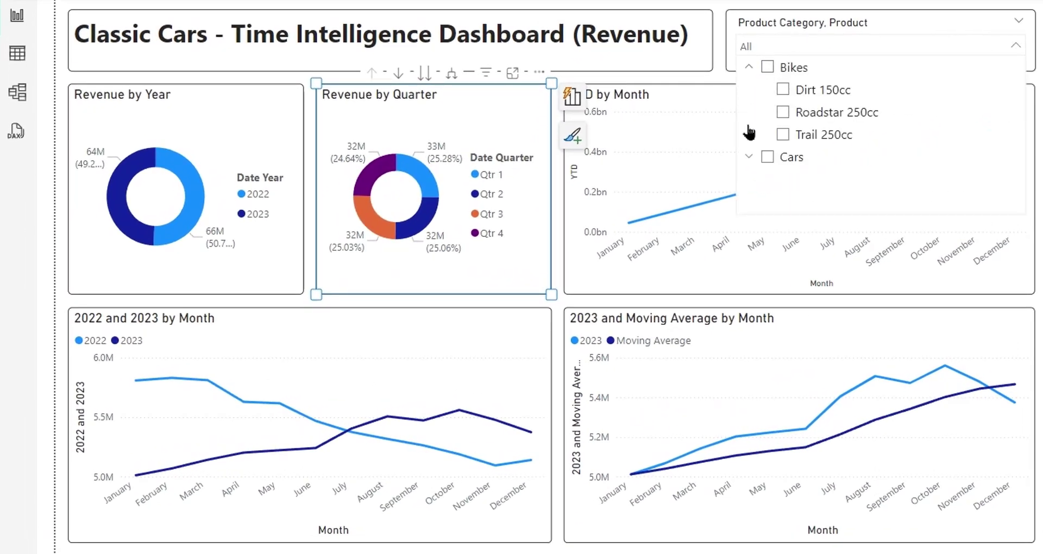
{"action": "left_click", "coordinate": [747, 157]}
{"action": "left_click", "coordinate": [768, 67]}
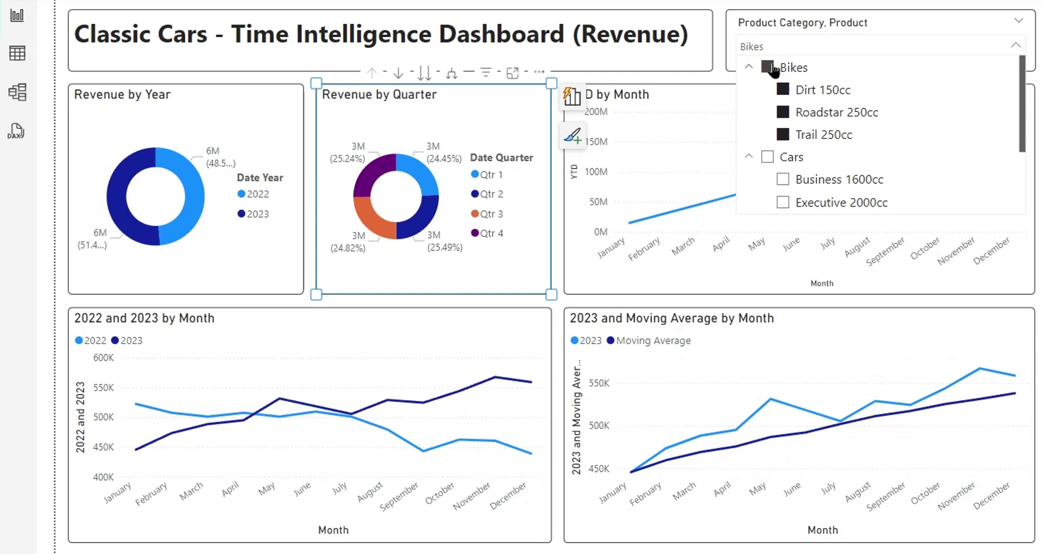
{"action": "left_click", "coordinate": [771, 69]}
{"action": "left_click", "coordinate": [782, 92]}
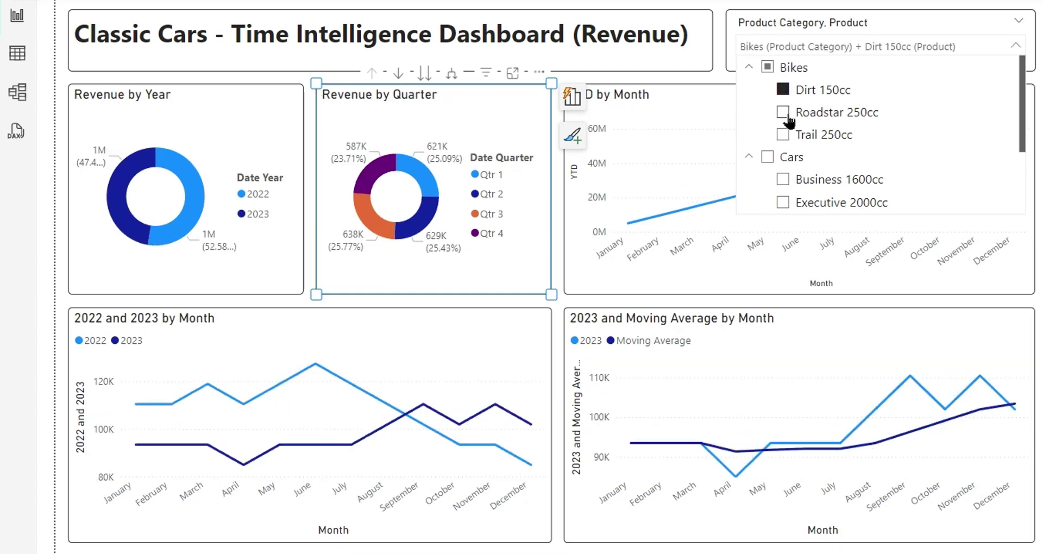
{"action": "left_click", "coordinate": [785, 112]}
{"action": "left_click", "coordinate": [783, 135]}
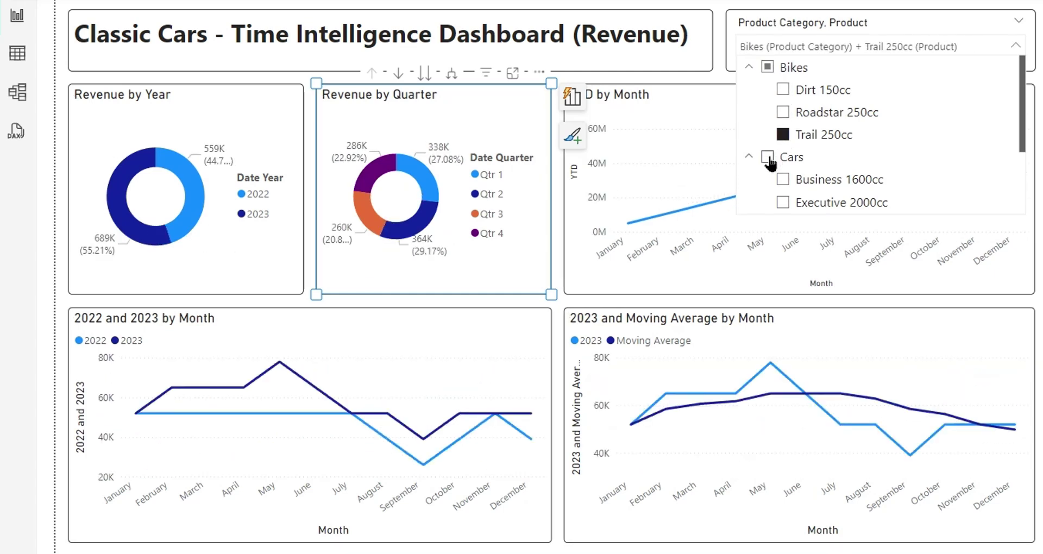
{"action": "left_click", "coordinate": [768, 157]}
Filter by each Cars product: Business 1600cc, Executive 2000cc, Family 1000cc, Micro 660cc, Mini 800cc, Sedan 1300cc
{"action": "scroll", "coordinate": [770, 157], "scroll_direction": "down", "scroll_amount": 2}
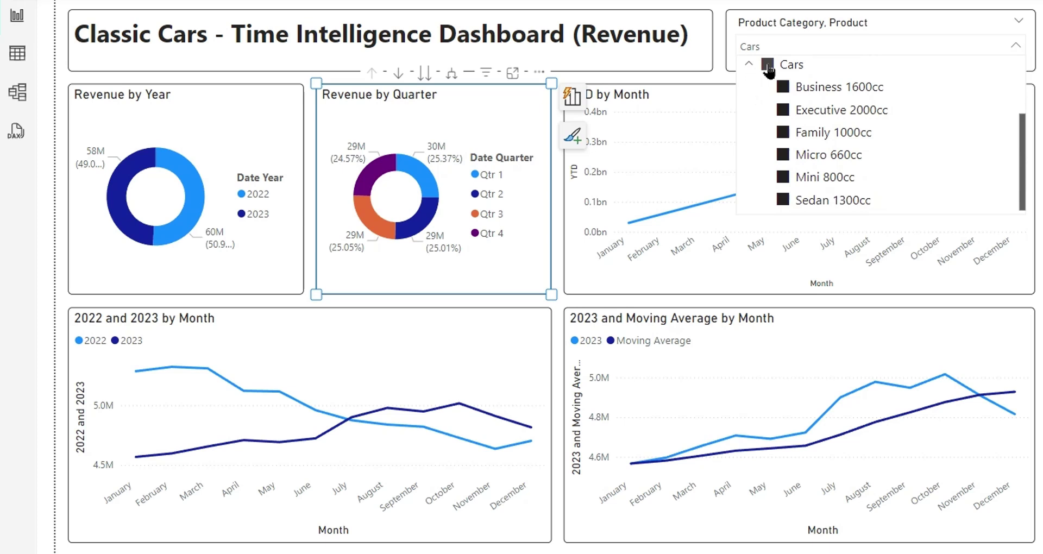
{"action": "left_click", "coordinate": [768, 65]}
{"action": "left_click", "coordinate": [782, 87]}
{"action": "left_click", "coordinate": [783, 110]}
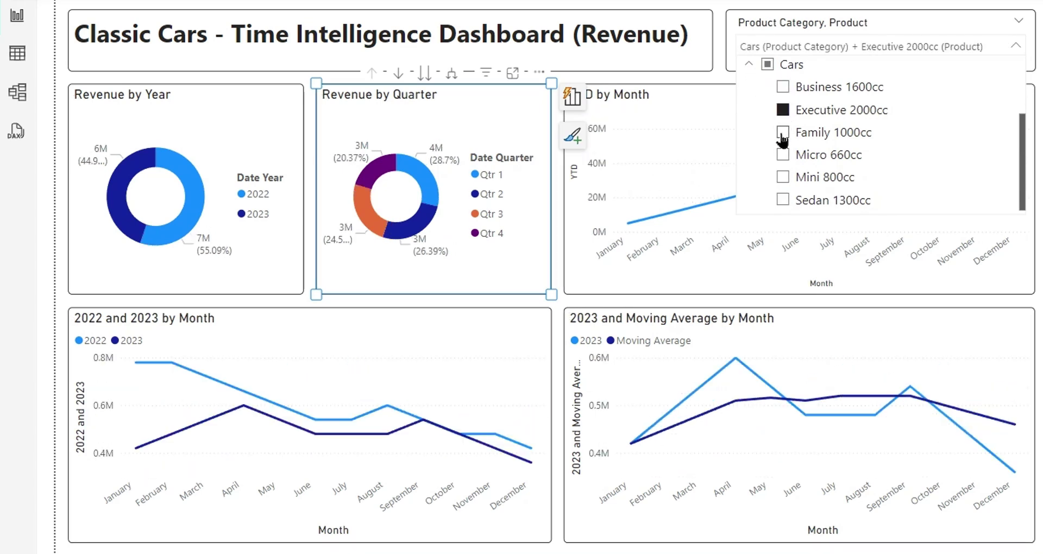
{"action": "left_click", "coordinate": [783, 133]}
{"action": "left_click", "coordinate": [783, 156]}
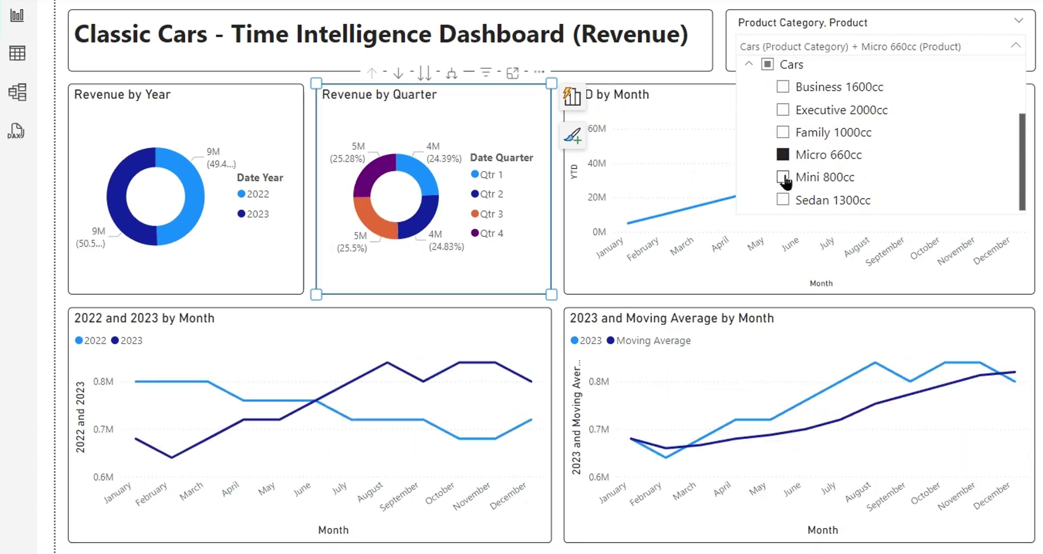
{"action": "left_click", "coordinate": [783, 177]}
{"action": "left_click", "coordinate": [783, 200]}
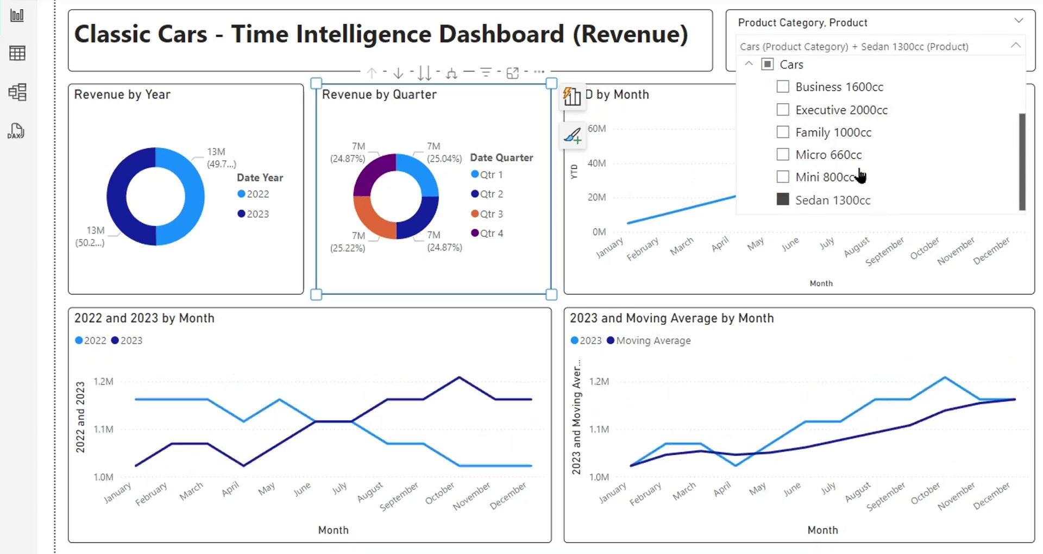
Reselect Cars, collapse it, try Bikes, then clear the product filter and close the list
{"action": "left_click", "coordinate": [767, 64]}
{"action": "left_click", "coordinate": [749, 64]}
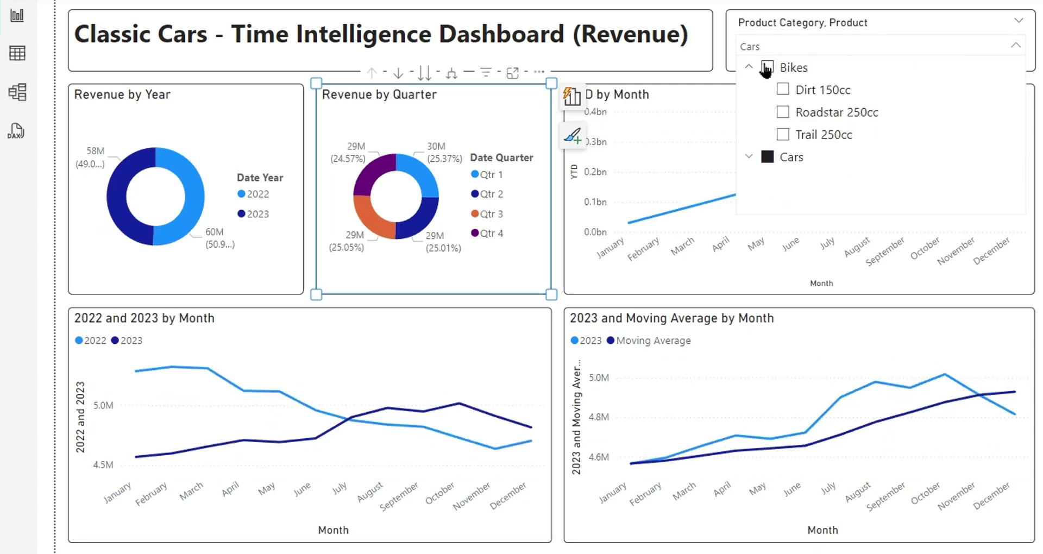
{"action": "left_click", "coordinate": [748, 66]}
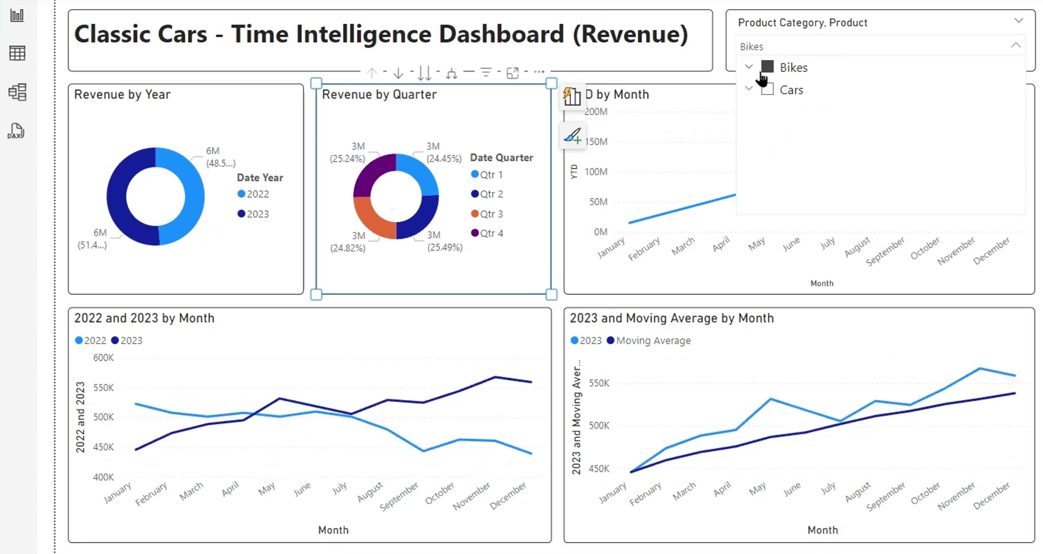
{"action": "left_click", "coordinate": [766, 69]}
{"action": "key", "text": "Escape"}
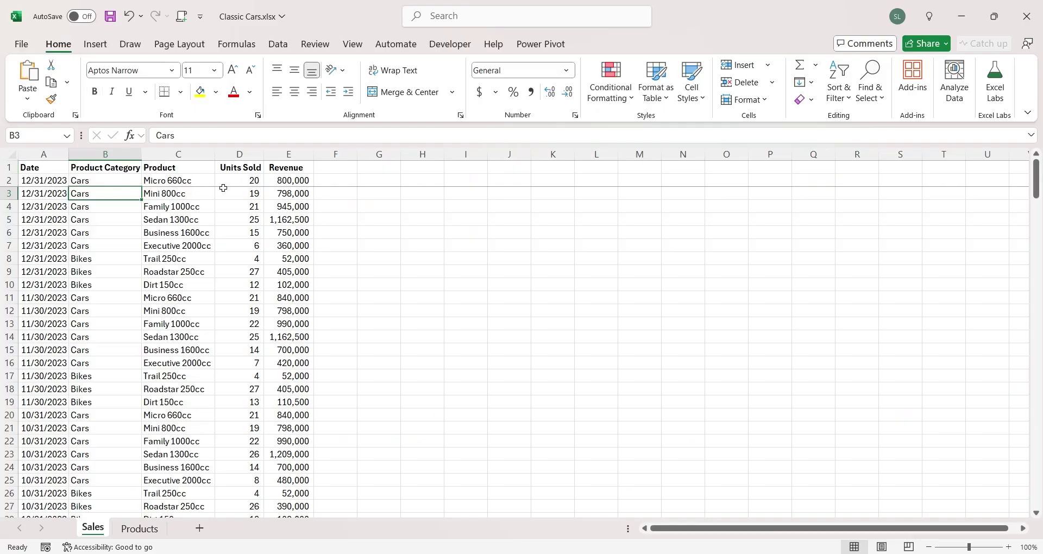
In Excel, go to the Products sheet, select row 1 and A2, and save the workbook
{"action": "mouse_move", "coordinate": [1036, 179]}
{"action": "left_mouse_down"}
{"action": "mouse_move", "coordinate": [1035, 487]}
{"action": "mouse_move", "coordinate": [1035, 173]}
{"action": "left_mouse_up"}
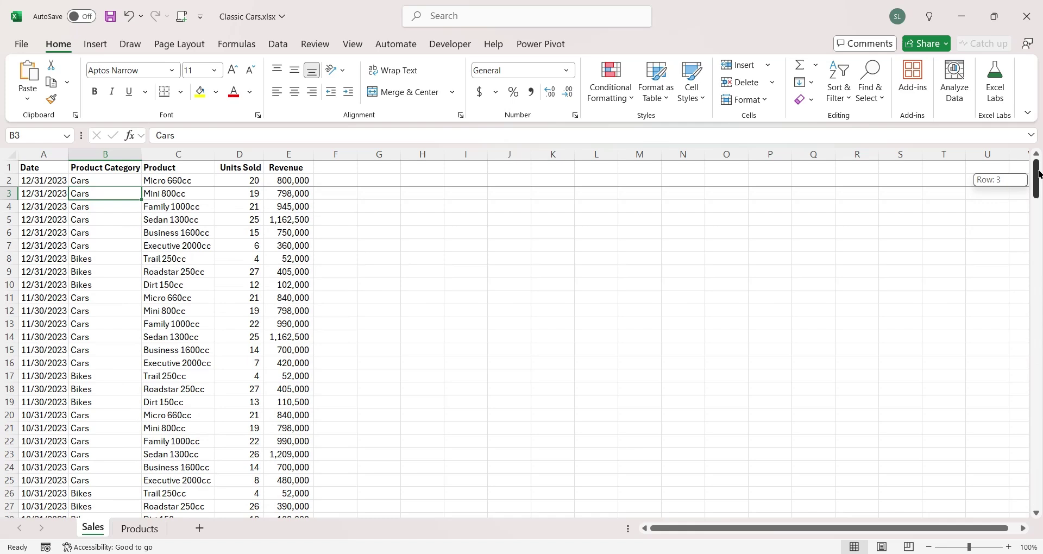
{"action": "left_click", "coordinate": [140, 528]}
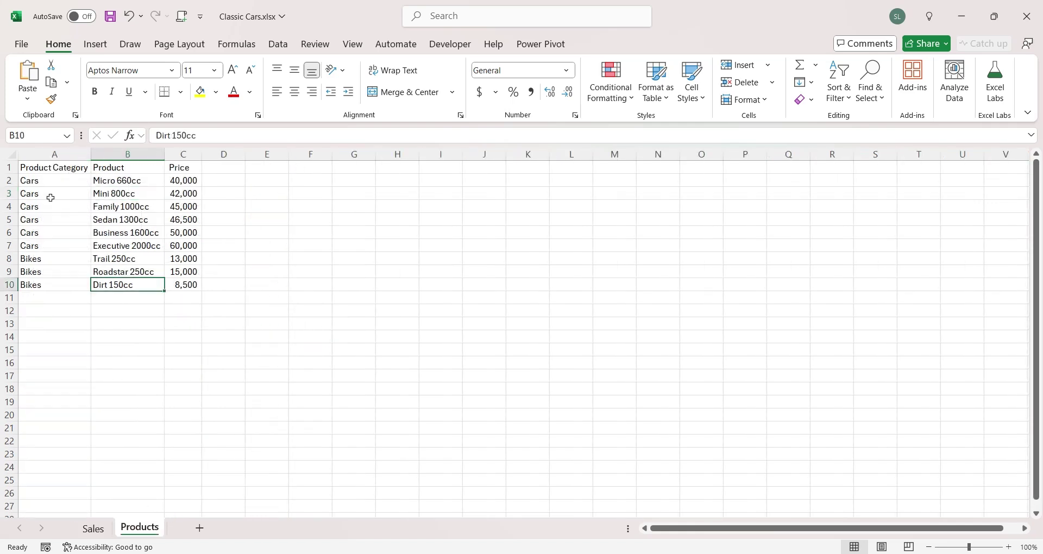
{"action": "left_click", "coordinate": [7, 167]}
{"action": "left_click", "coordinate": [56, 182]}
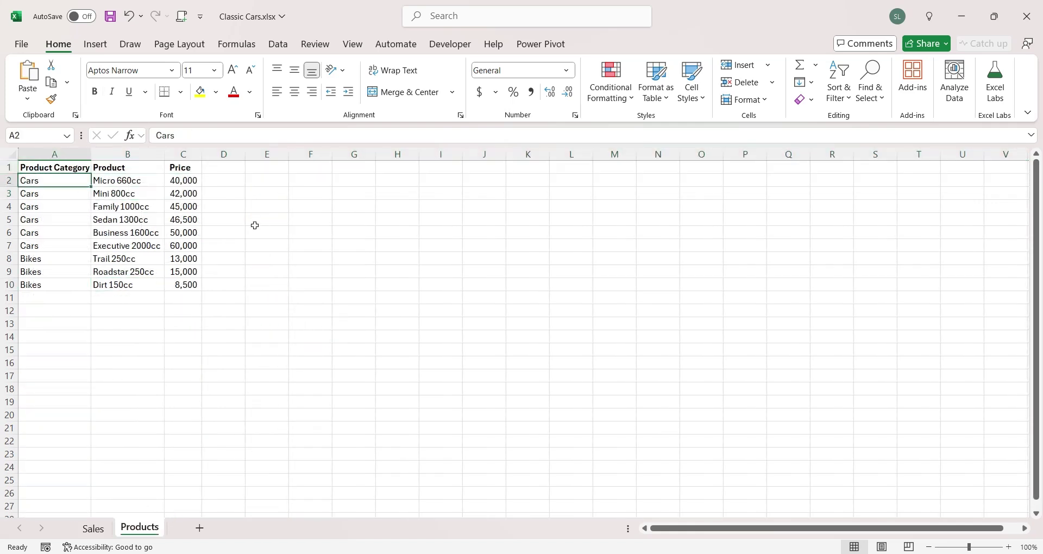
{"action": "key", "text": "ctrl+s"}
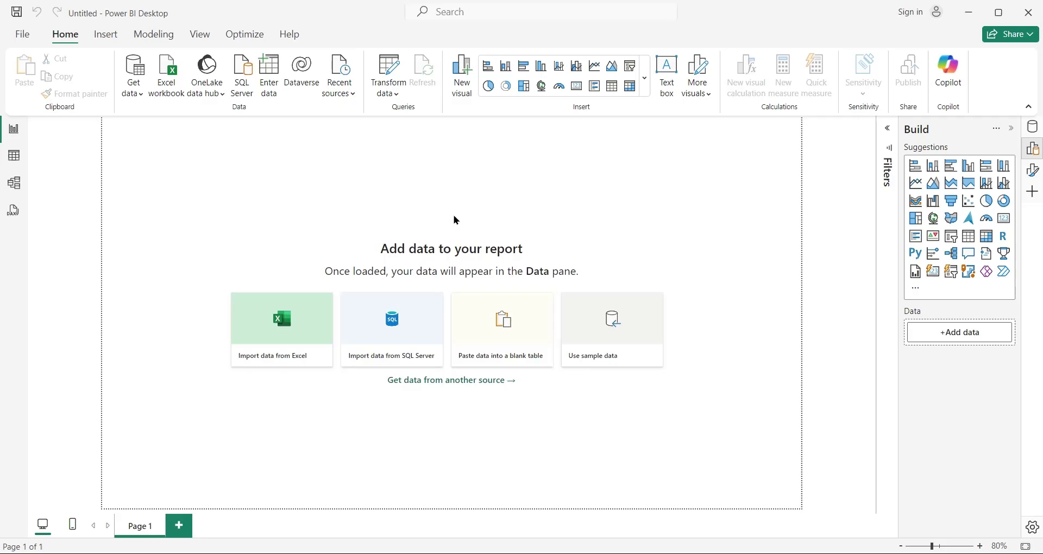
Import the Products and Sales tables from Classic Cars.xlsx into the report
{"action": "left_click", "coordinate": [164, 93]}
{"action": "left_click", "coordinate": [389, 285]}
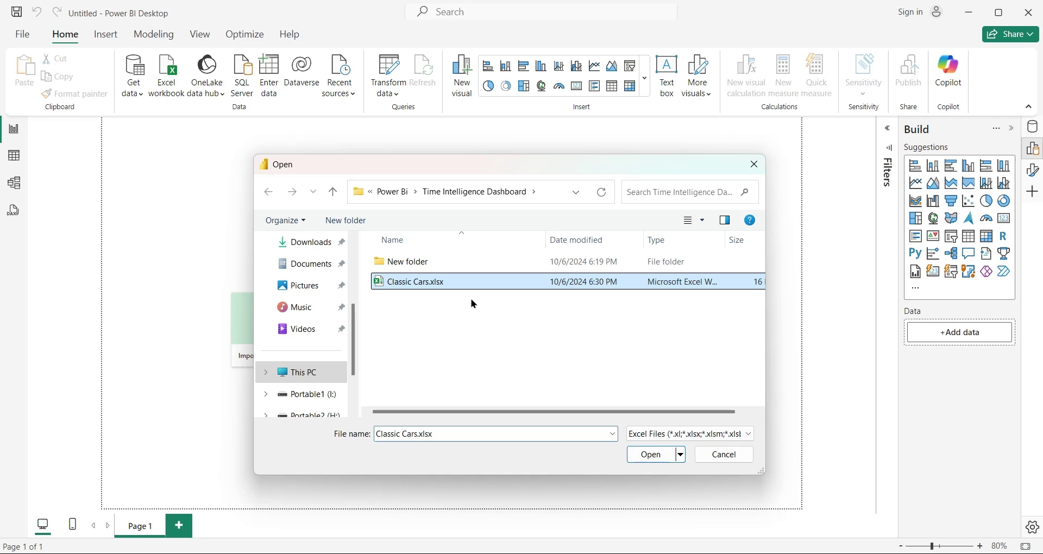
{"action": "left_click", "coordinate": [656, 463]}
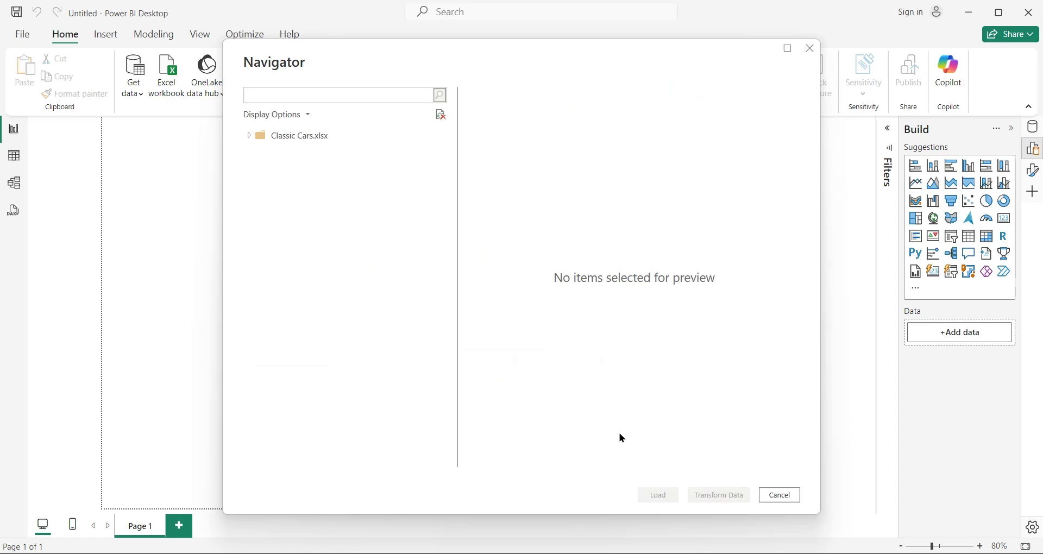
{"action": "left_click", "coordinate": [264, 152]}
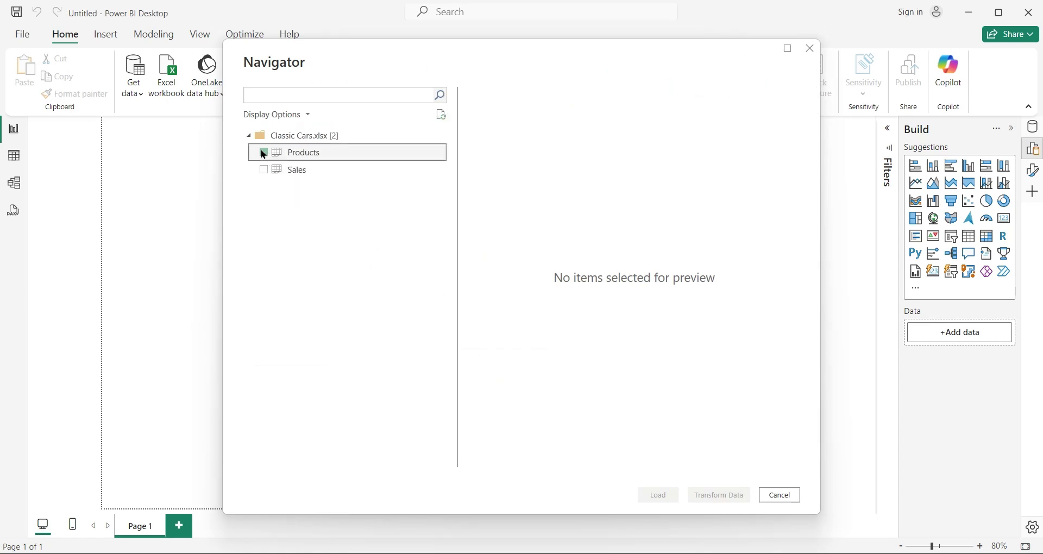
{"action": "left_click", "coordinate": [263, 169]}
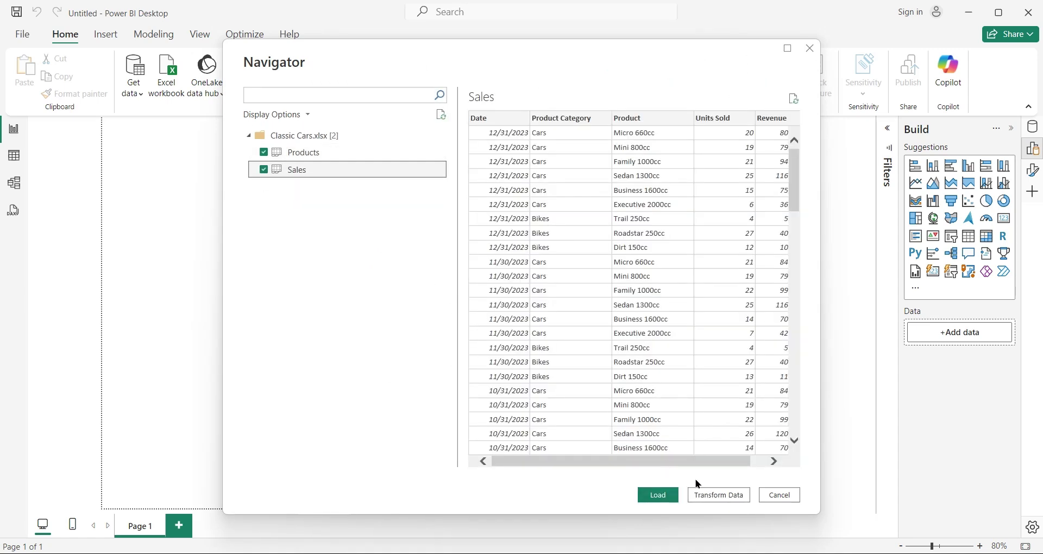
{"action": "left_click", "coordinate": [663, 495]}
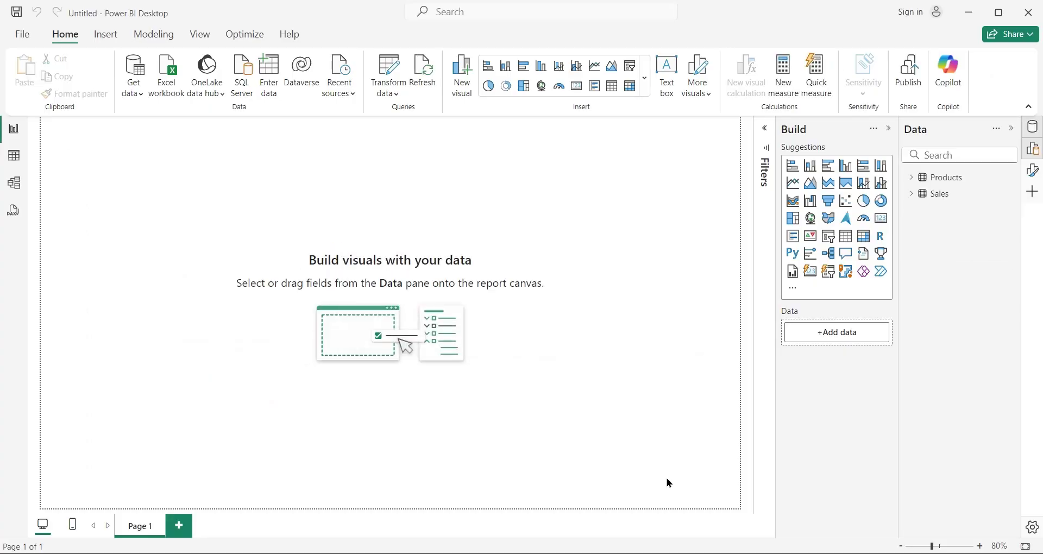
Add a page-wide text box titled 'Classic Cars - Time Intelligence Dashboard (Revenue)', enlarged and bold
{"action": "left_click", "coordinate": [913, 194]}
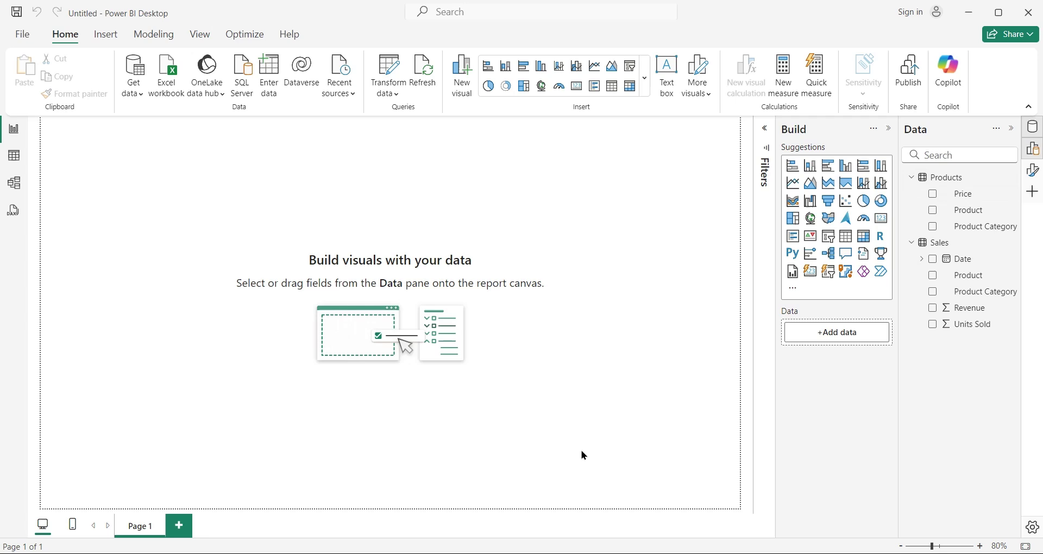
{"action": "left_click", "coordinate": [667, 76]}
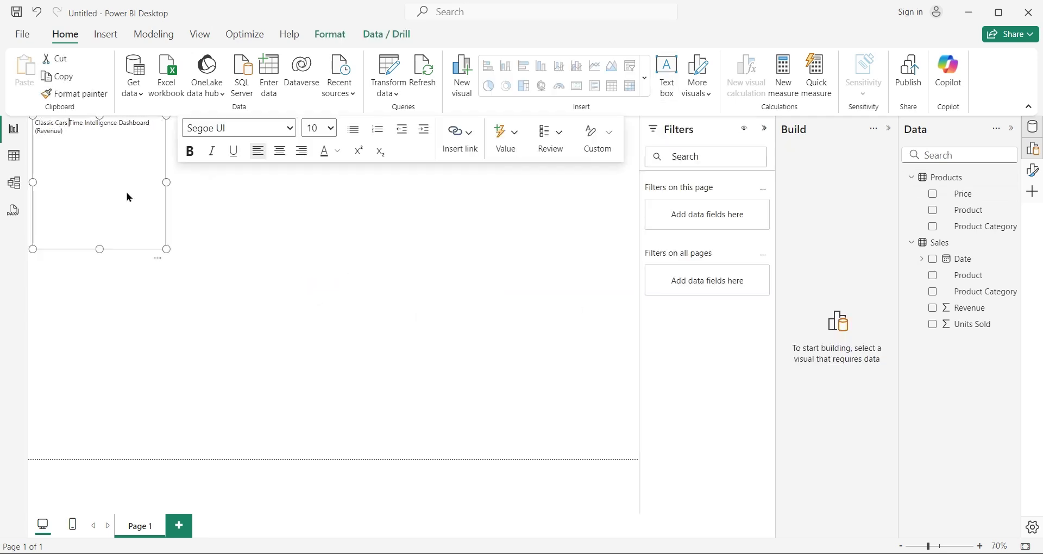
{"action": "left_click_drag", "start_coordinate": [167, 248], "coordinate": [633, 153]}
{"action": "key", "text": "ctrl+a"}
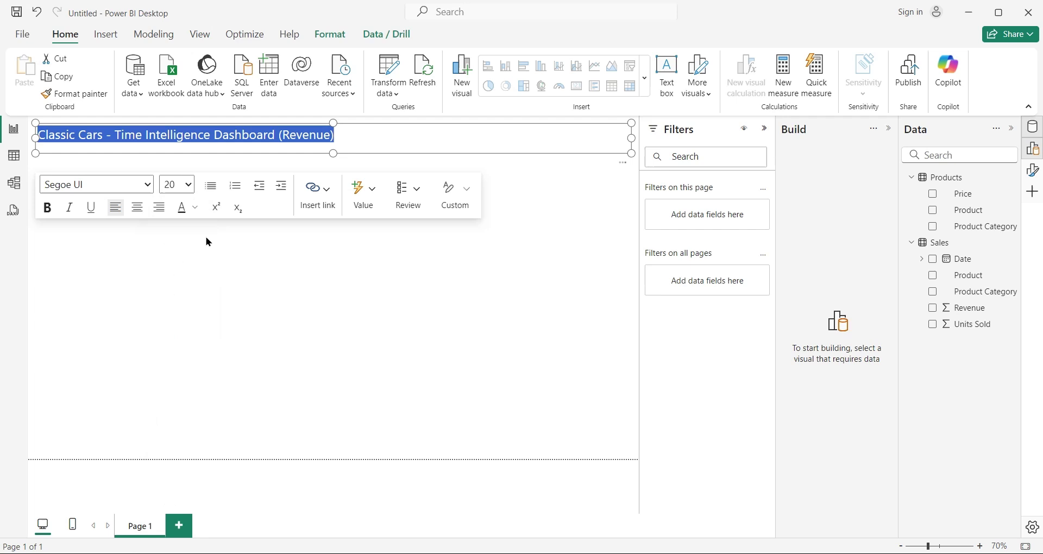
{"action": "left_click", "coordinate": [187, 184]}
{"action": "left_click", "coordinate": [174, 261]}
{"action": "key", "text": "ctrl+b"}
{"action": "left_click", "coordinate": [524, 137]}
Turn on a visual border around the title box
{"action": "left_click", "coordinate": [1038, 173]}
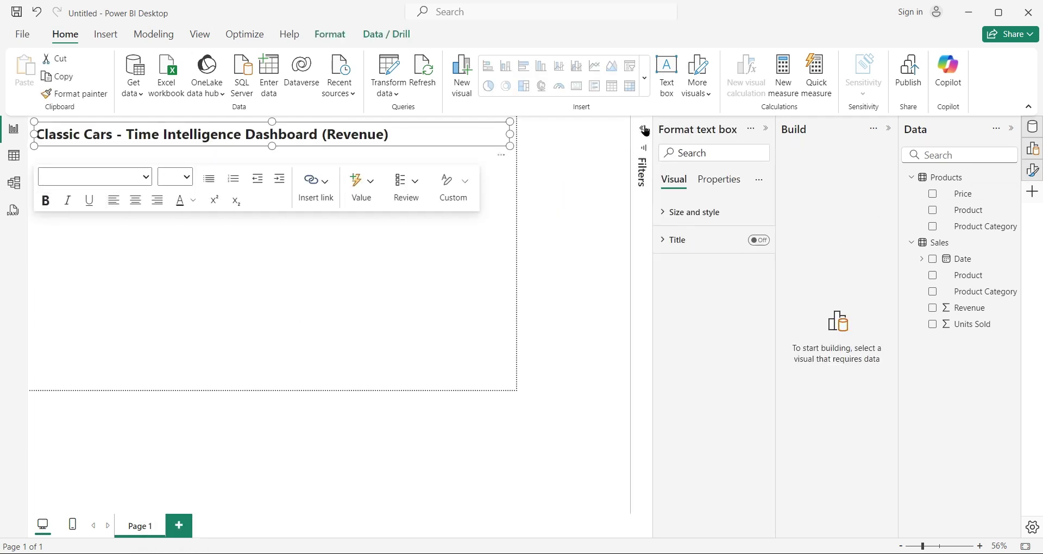
{"action": "left_click", "coordinate": [679, 210]}
{"action": "left_click", "coordinate": [698, 498]}
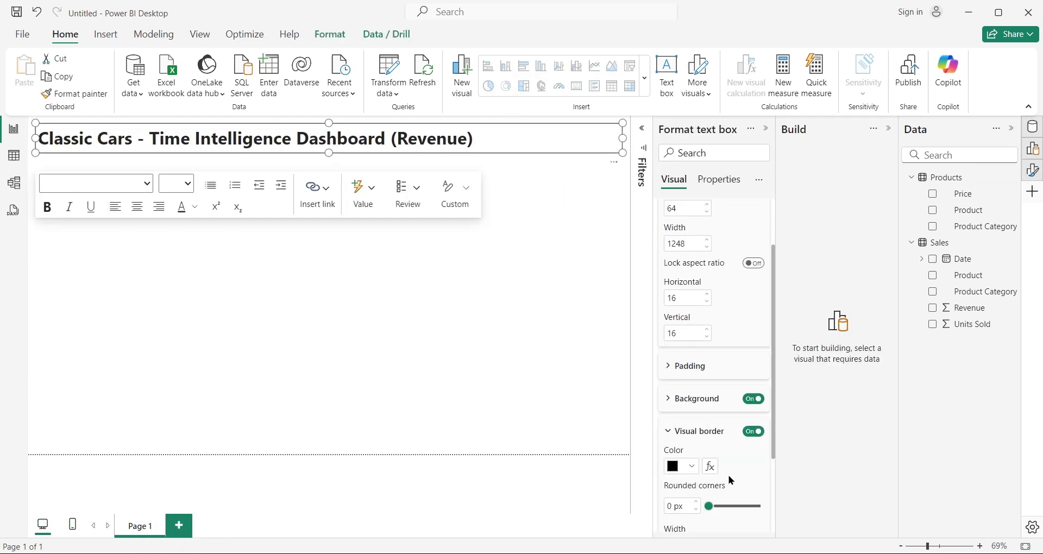
{"action": "left_click", "coordinate": [552, 312]}
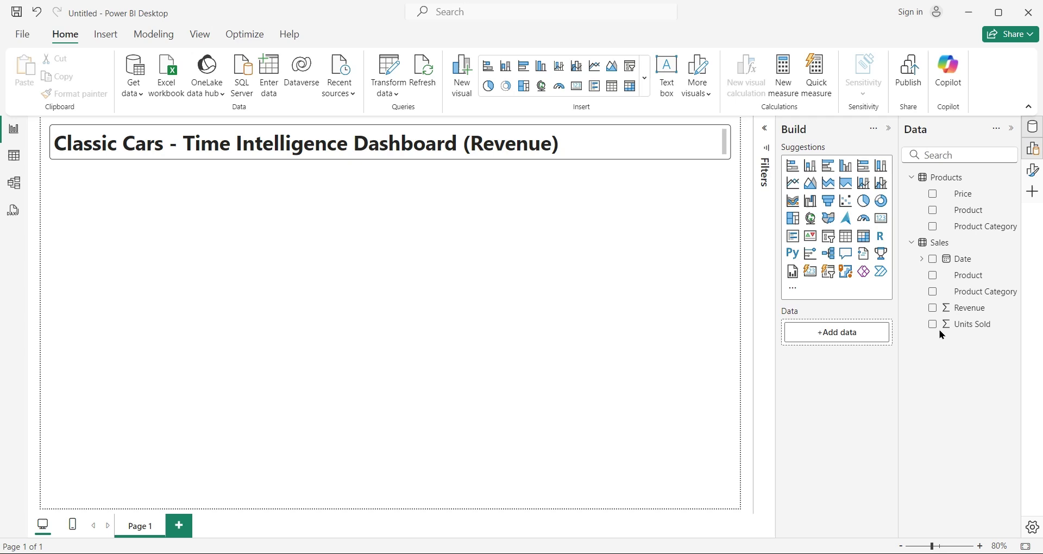
Build a Revenue donut chart split by Year on the left and enlarge it
{"action": "left_click_drag", "start_coordinate": [968, 308], "coordinate": [287, 305]}
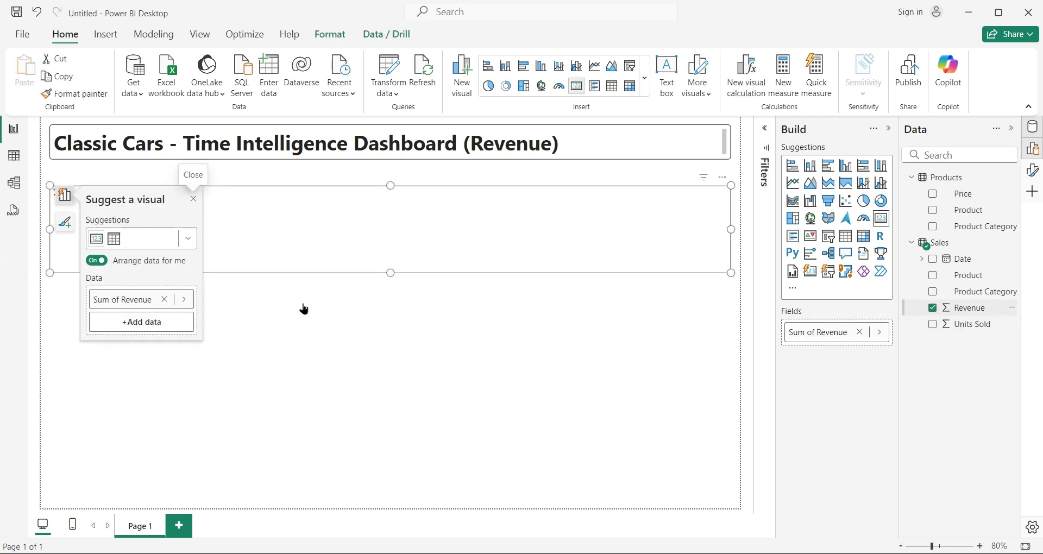
{"action": "left_click", "coordinate": [881, 201]}
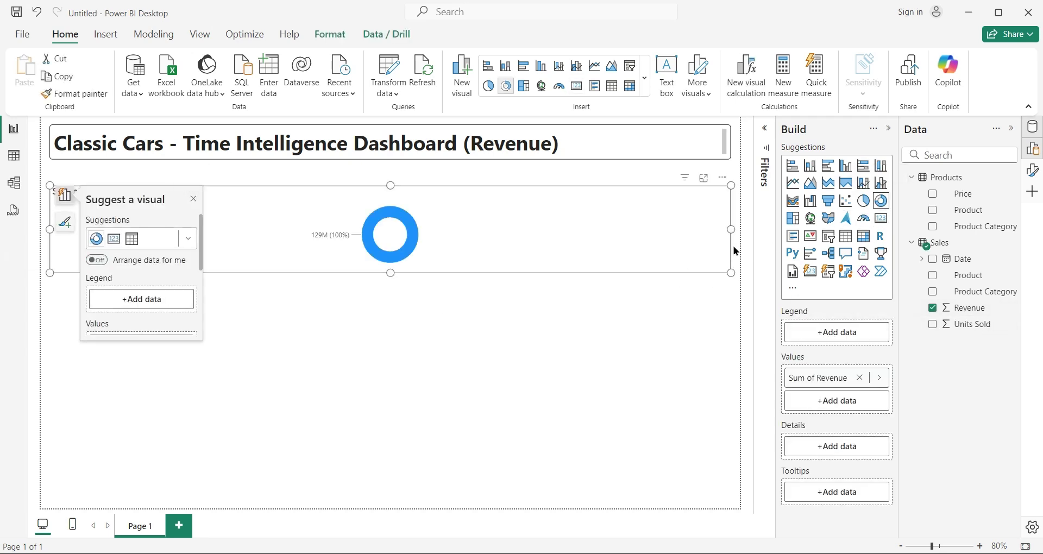
{"action": "mouse_move", "coordinate": [733, 251]}
{"action": "left_mouse_down"}
{"action": "mouse_move", "coordinate": [612, 239]}
{"action": "mouse_move", "coordinate": [205, 242]}
{"action": "mouse_move", "coordinate": [224, 250]}
{"action": "left_mouse_up"}
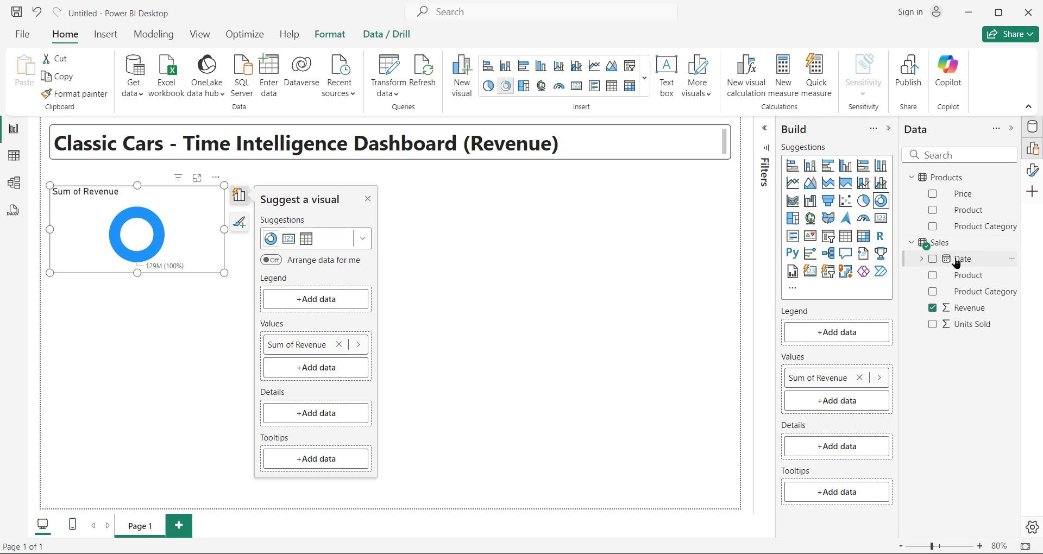
{"action": "mouse_move", "coordinate": [957, 263]}
{"action": "left_mouse_down"}
{"action": "mouse_move", "coordinate": [812, 333]}
{"action": "mouse_move", "coordinate": [836, 332]}
{"action": "left_mouse_up"}
{"action": "left_click", "coordinate": [859, 365]}
{"action": "left_click", "coordinate": [859, 365]}
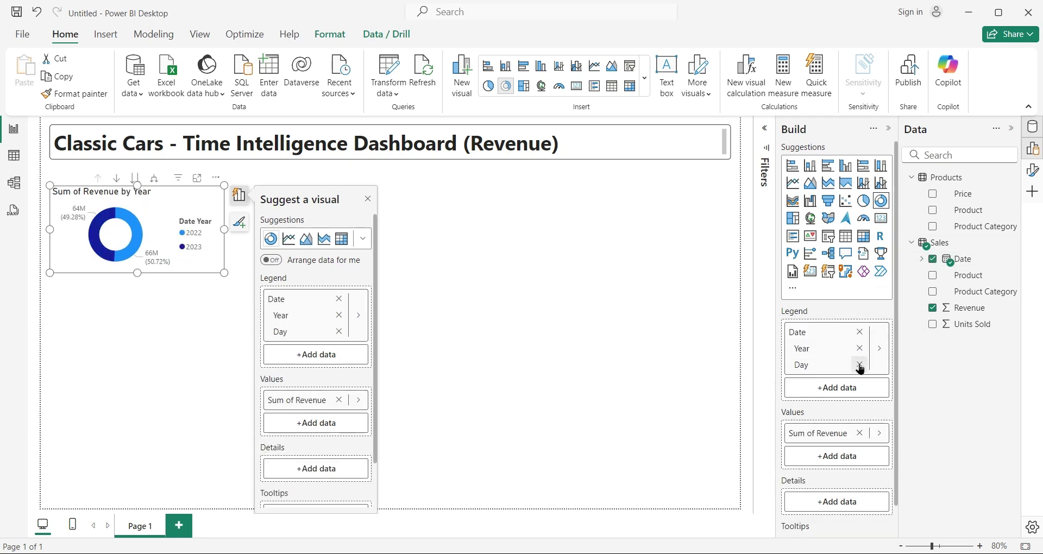
{"action": "left_click_drag", "start_coordinate": [225, 272], "coordinate": [224, 288]}
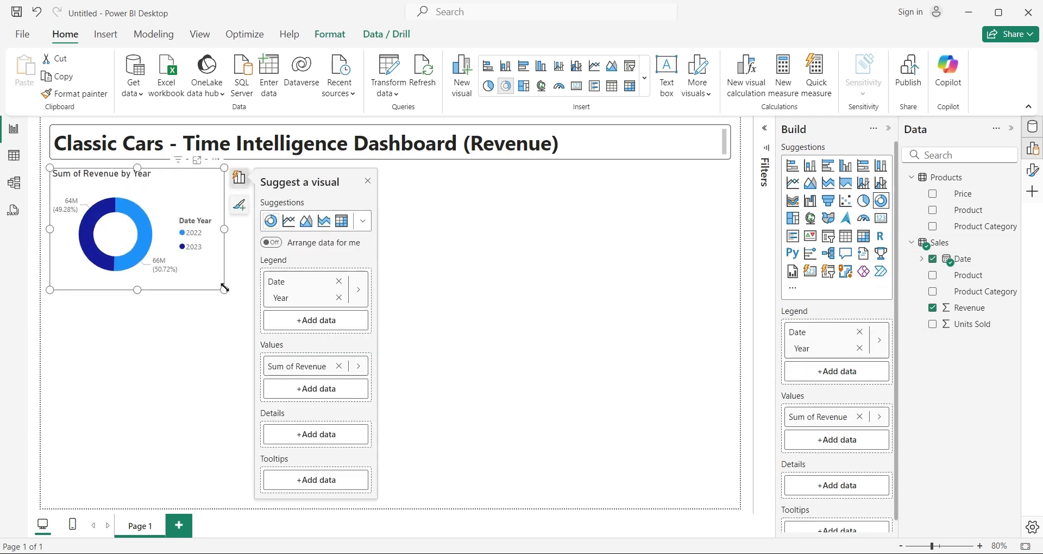
{"action": "left_click_drag", "start_coordinate": [224, 288], "coordinate": [233, 307]}
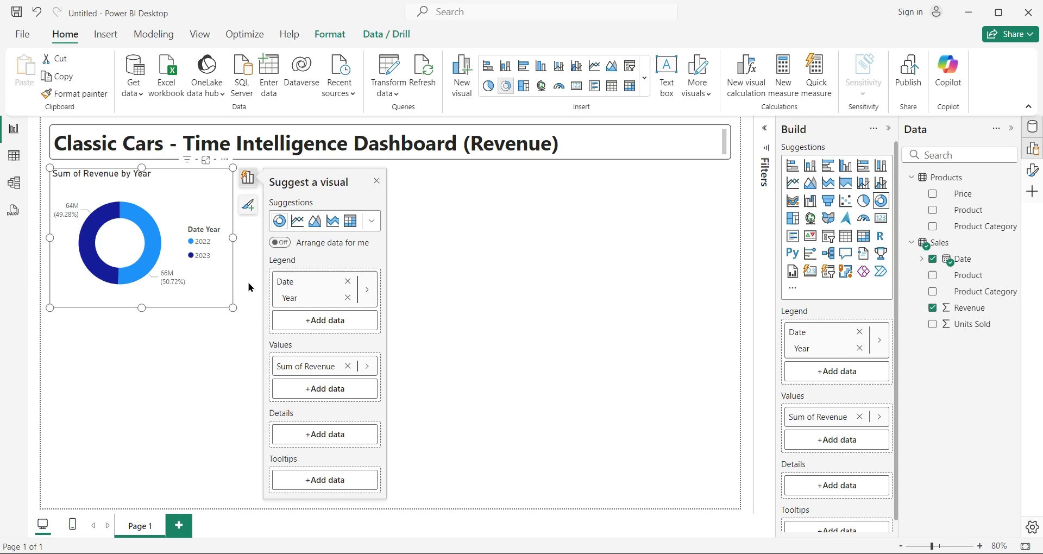
Duplicate the donut beside the original and change its legend from Year to Quarter
{"action": "key", "text": "ctrl+c"}
{"action": "key", "text": "ctrl+v"}
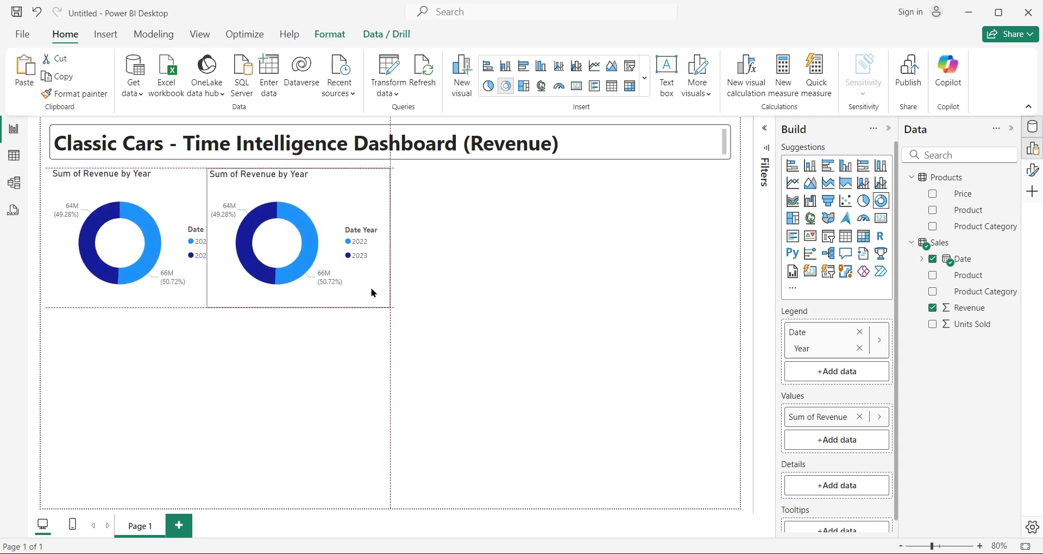
{"action": "mouse_move", "coordinate": [367, 291]}
{"action": "left_mouse_down"}
{"action": "mouse_move", "coordinate": [256, 299]}
{"action": "mouse_move", "coordinate": [264, 300]}
{"action": "left_mouse_up"}
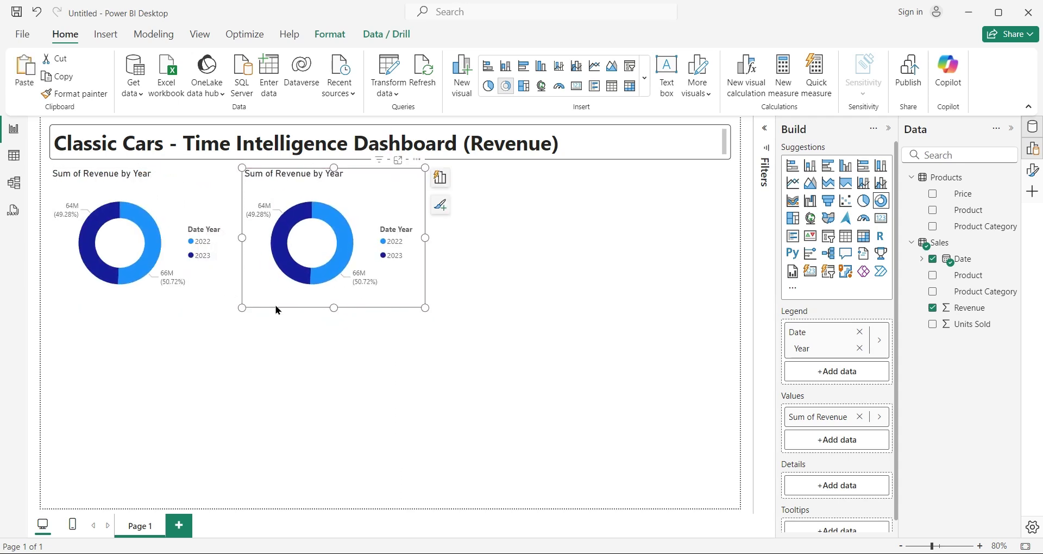
{"action": "left_click", "coordinate": [860, 348]}
{"action": "left_click_drag", "start_coordinate": [962, 258], "coordinate": [839, 334]}
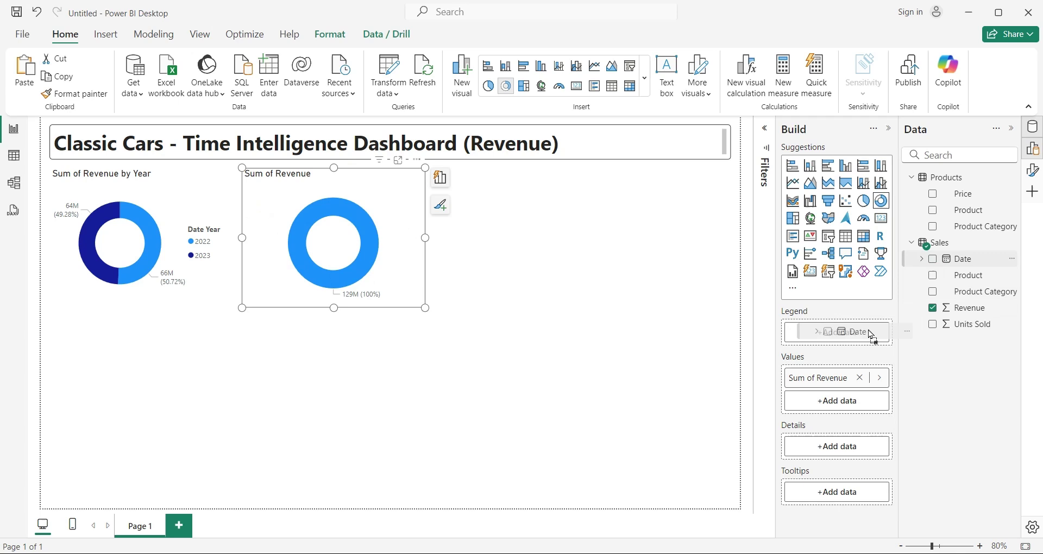
{"action": "left_click", "coordinate": [860, 349]}
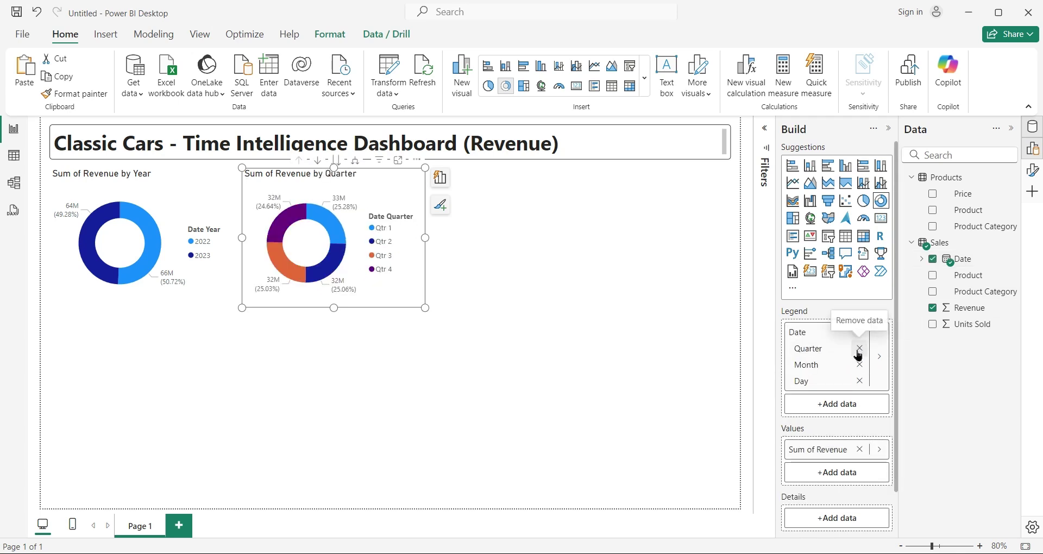
Try Date and Year (2023) filters on the quarter donut, then remove them
{"action": "left_click", "coordinate": [765, 128]}
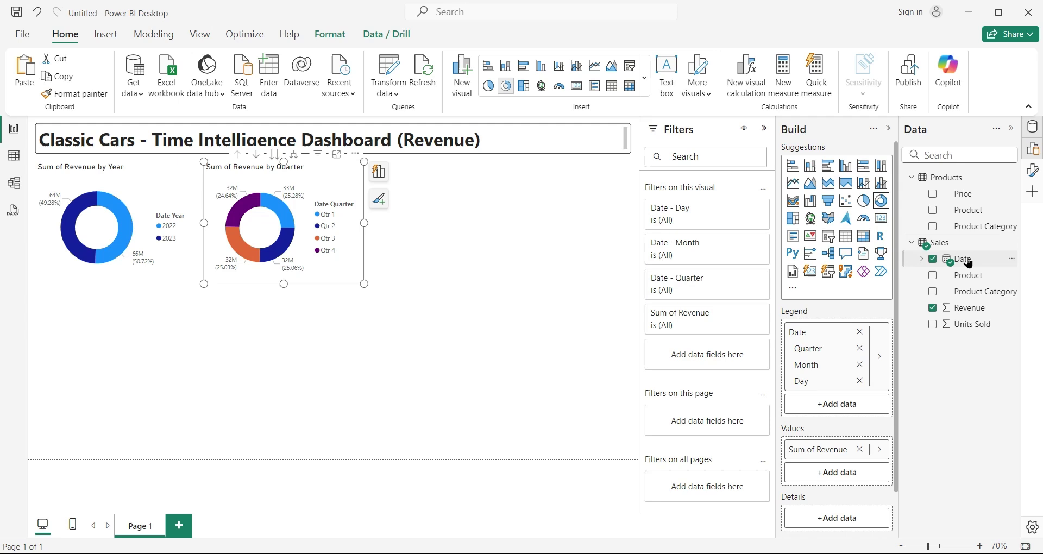
{"action": "left_click_drag", "start_coordinate": [963, 259], "coordinate": [706, 356]}
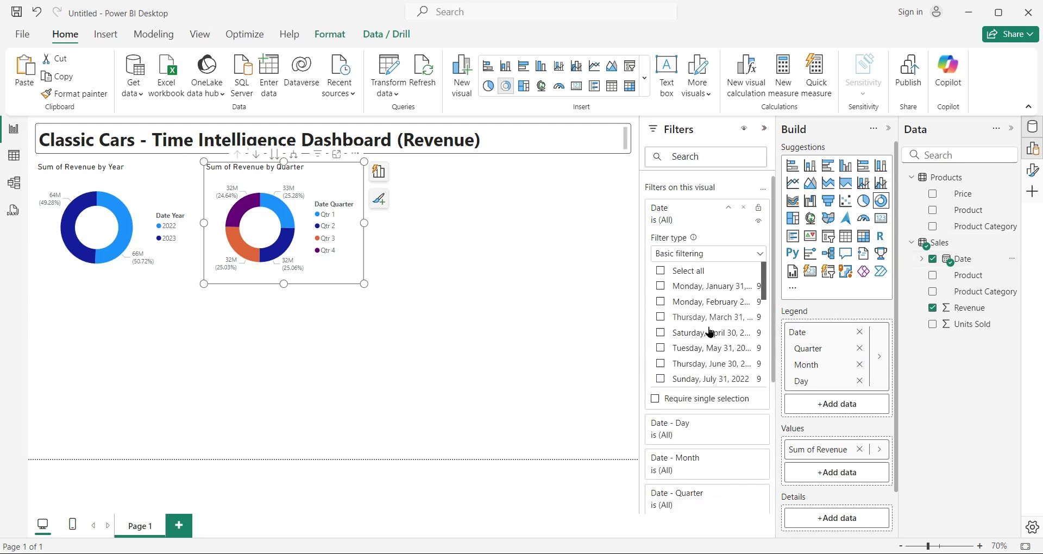
{"action": "left_click", "coordinate": [743, 208]}
{"action": "left_click", "coordinate": [921, 259]}
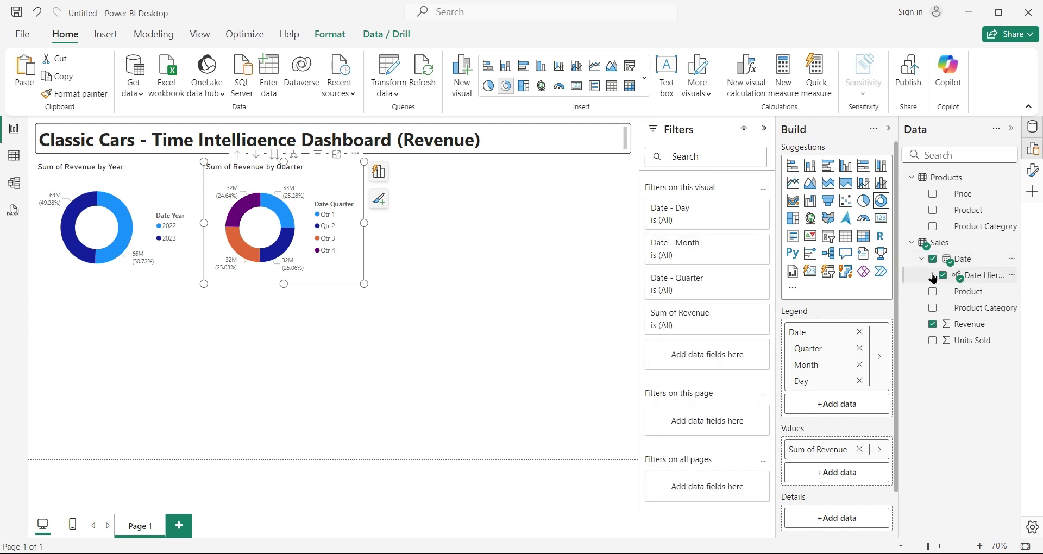
{"action": "left_click", "coordinate": [932, 275]}
{"action": "mouse_move", "coordinate": [981, 291]}
{"action": "left_mouse_down"}
{"action": "mouse_move", "coordinate": [731, 355]}
{"action": "mouse_move", "coordinate": [705, 380]}
{"action": "left_mouse_up"}
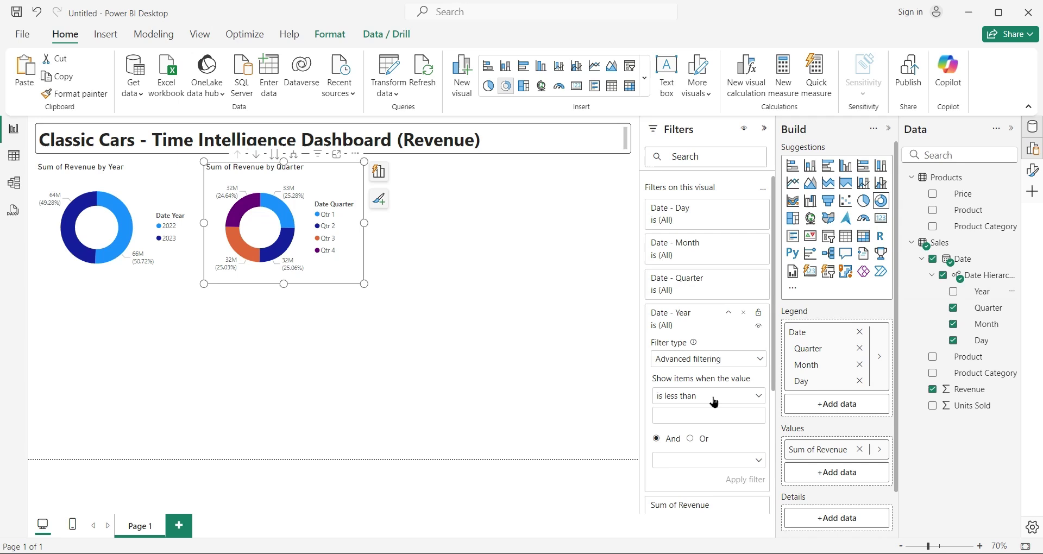
{"action": "left_click", "coordinate": [715, 401]}
{"action": "left_click", "coordinate": [706, 396]}
{"action": "left_click", "coordinate": [703, 364]}
{"action": "left_click", "coordinate": [698, 390]}
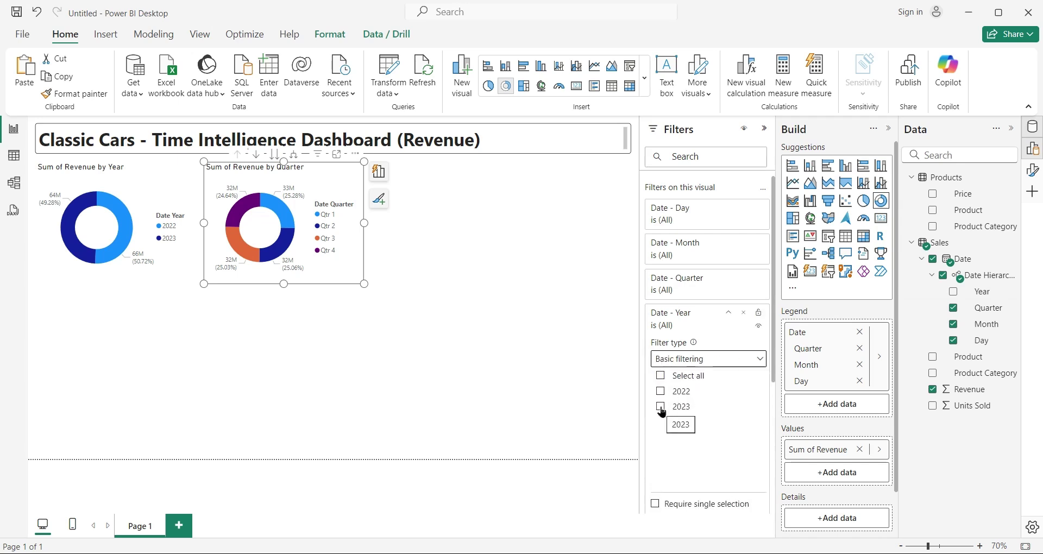
{"action": "left_click", "coordinate": [660, 408]}
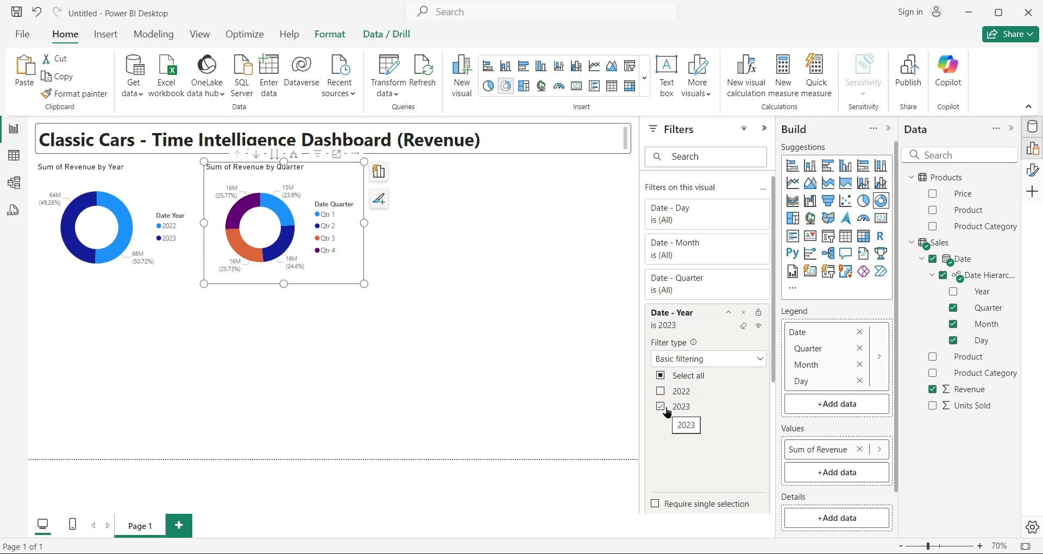
{"action": "left_click", "coordinate": [744, 313]}
Rename the Sum of Revenue value to 'Revenue' in both donuts
{"action": "left_click", "coordinate": [186, 275]}
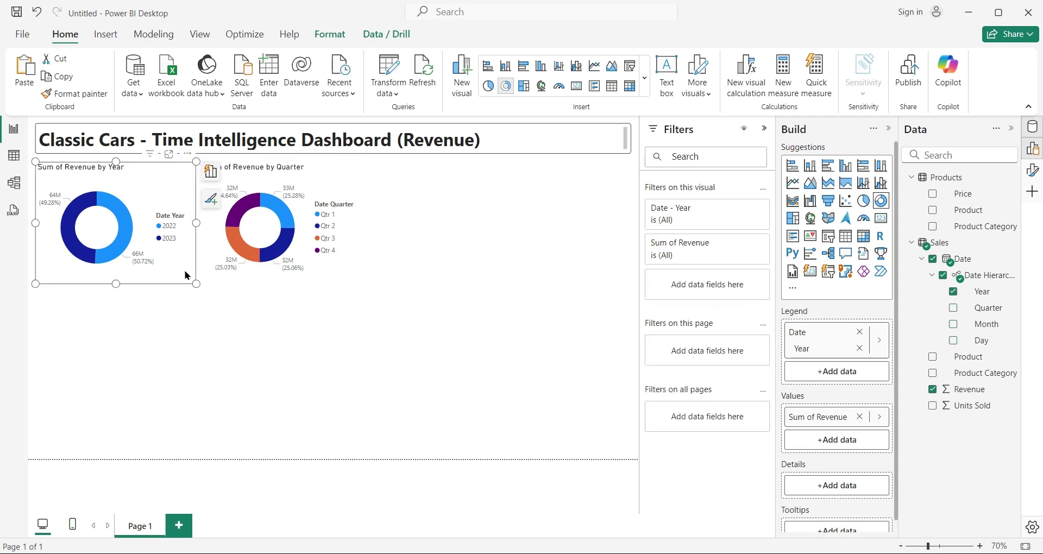
{"action": "double_click", "coordinate": [818, 416]}
{"action": "type", "text": "Revenue"}
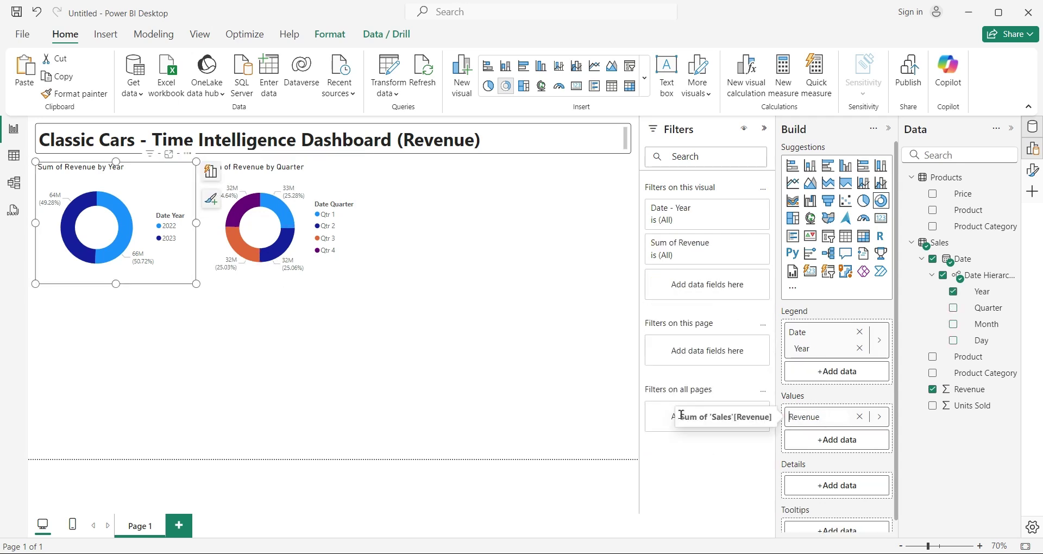
{"action": "key", "text": "Return"}
{"action": "left_click", "coordinate": [358, 253]}
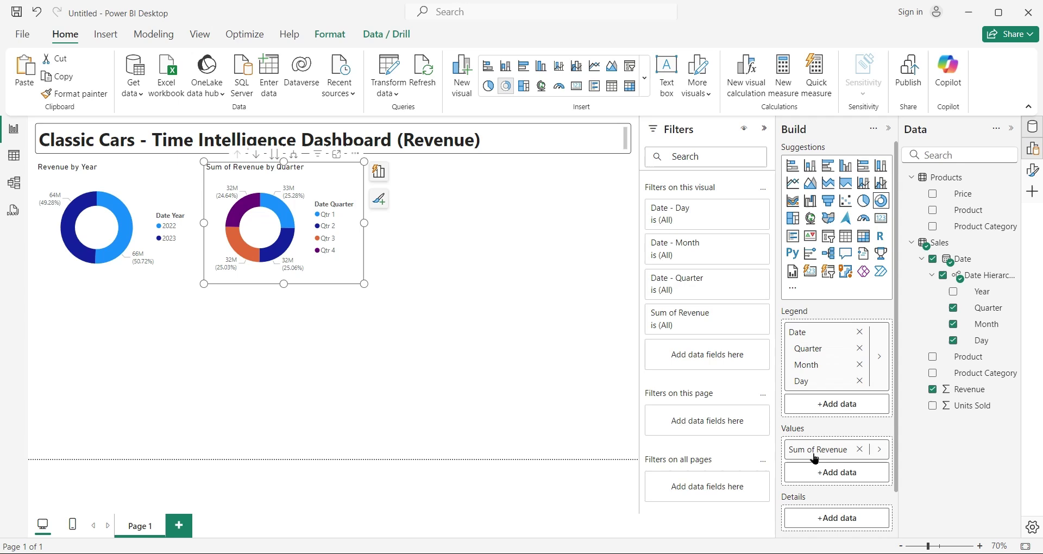
{"action": "key", "text": "ctrl+a"}
{"action": "type", "text": "Revenue"}
{"action": "key", "text": "Return"}
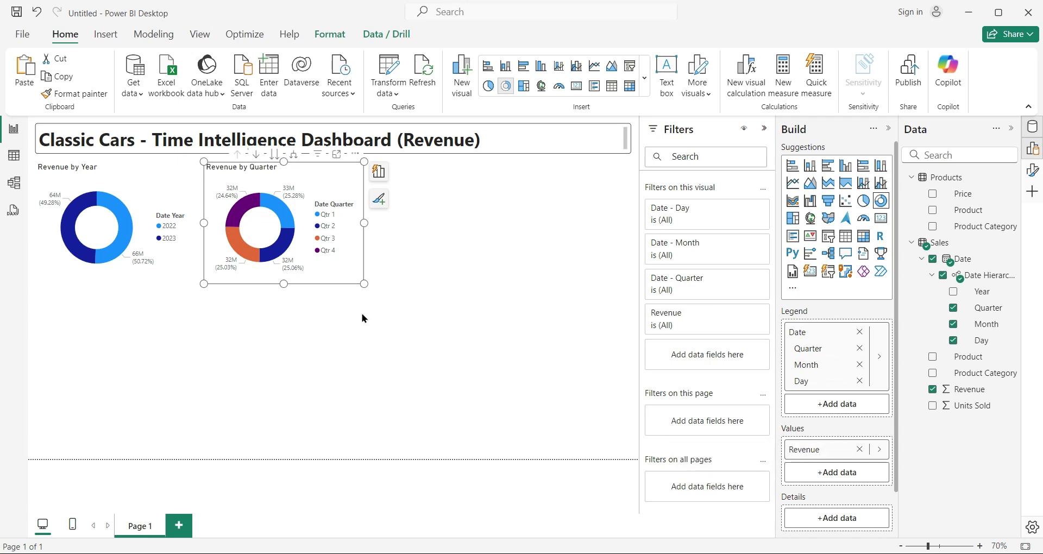
{"action": "left_click", "coordinate": [374, 283]}
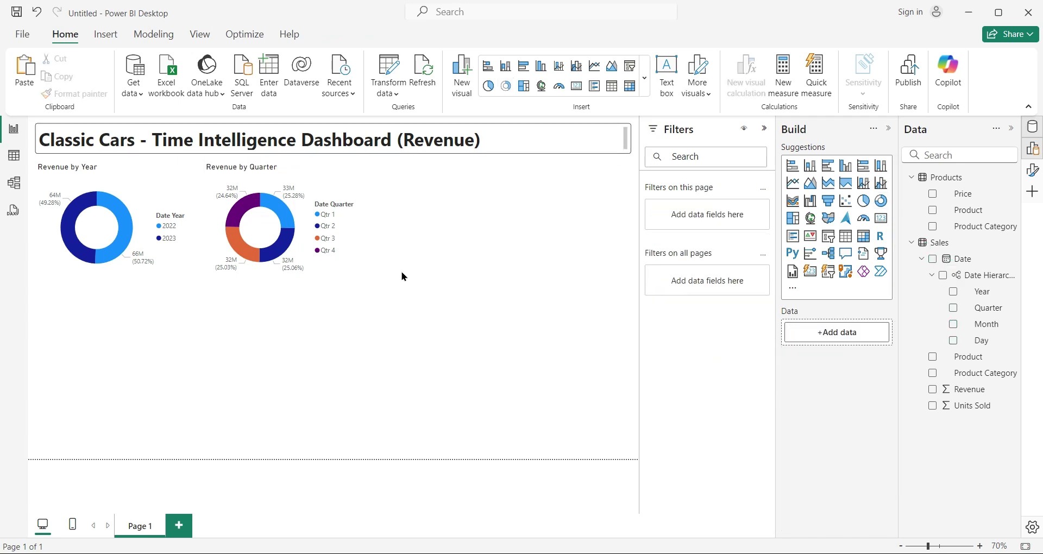
Open the Sales query in Power Query, duplicate it, and name the copy Revenue
{"action": "right_click", "coordinate": [938, 242]}
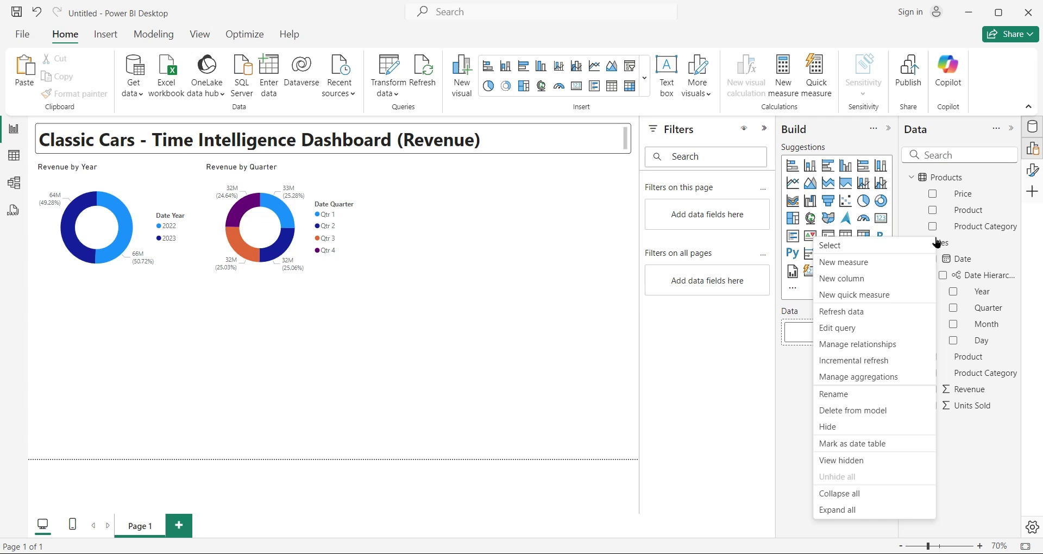
{"action": "left_click", "coordinate": [857, 328]}
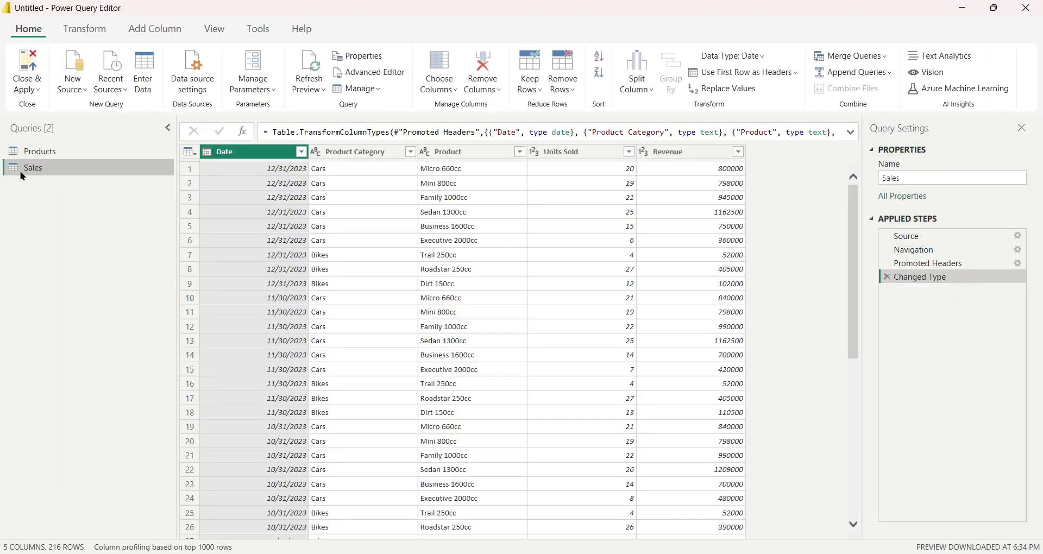
{"action": "right_click", "coordinate": [22, 173]}
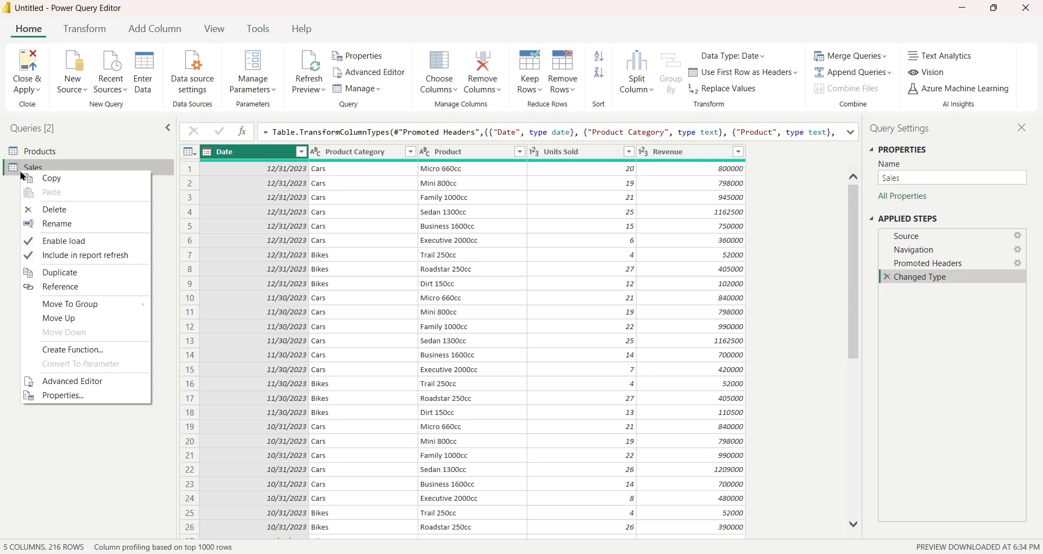
{"action": "left_click", "coordinate": [49, 273]}
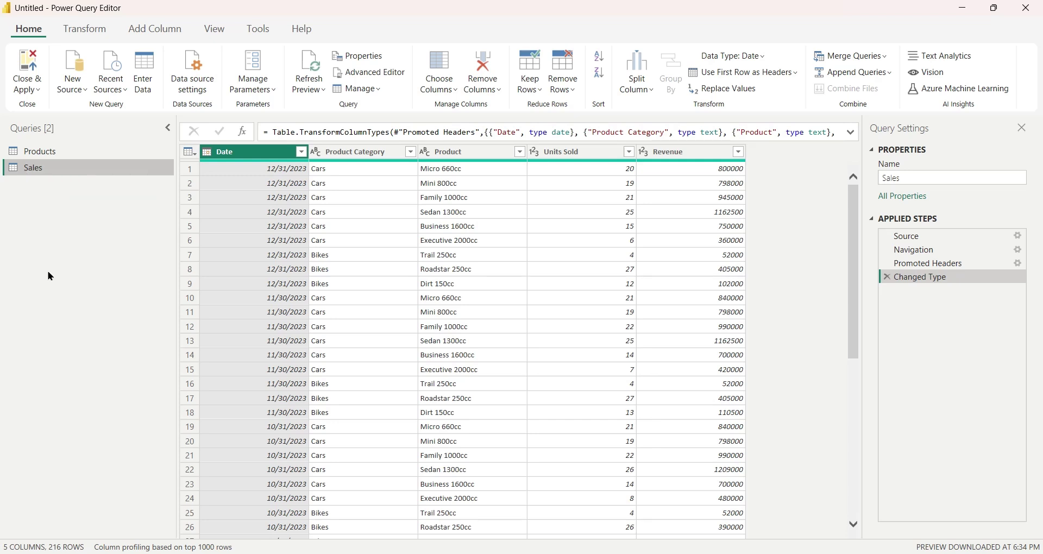
{"action": "left_click", "coordinate": [48, 185]}
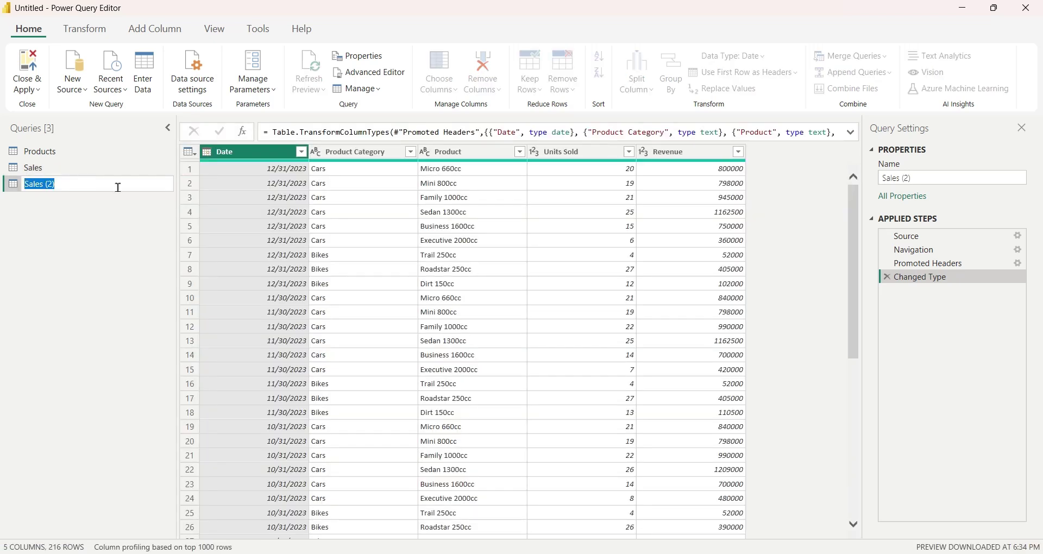
{"action": "type", "text": "Revenue"}
{"action": "key", "text": "Return"}
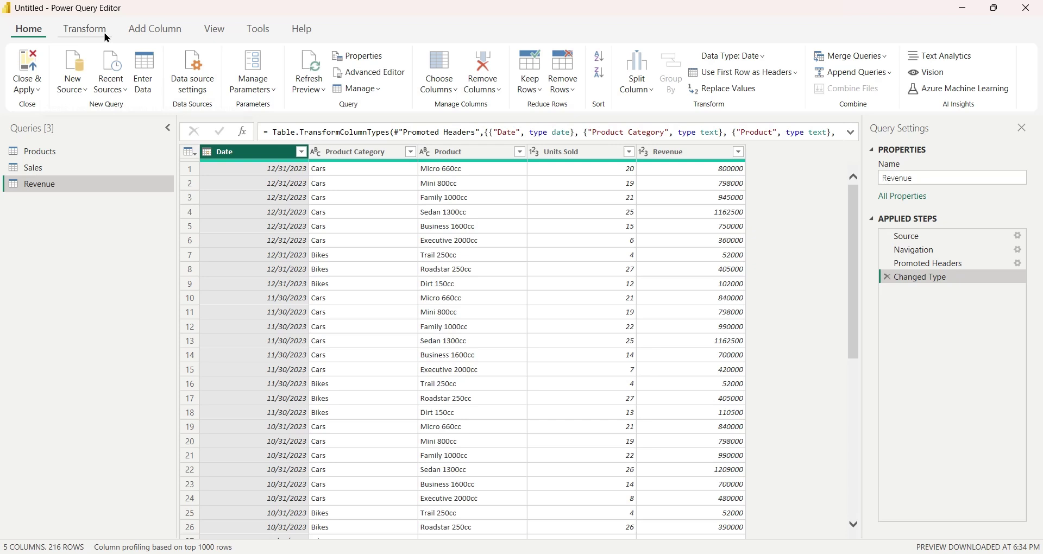
Add a custom column named Year with formula Date.Year([Date]) to the Revenue query
{"action": "left_click", "coordinate": [151, 30]}
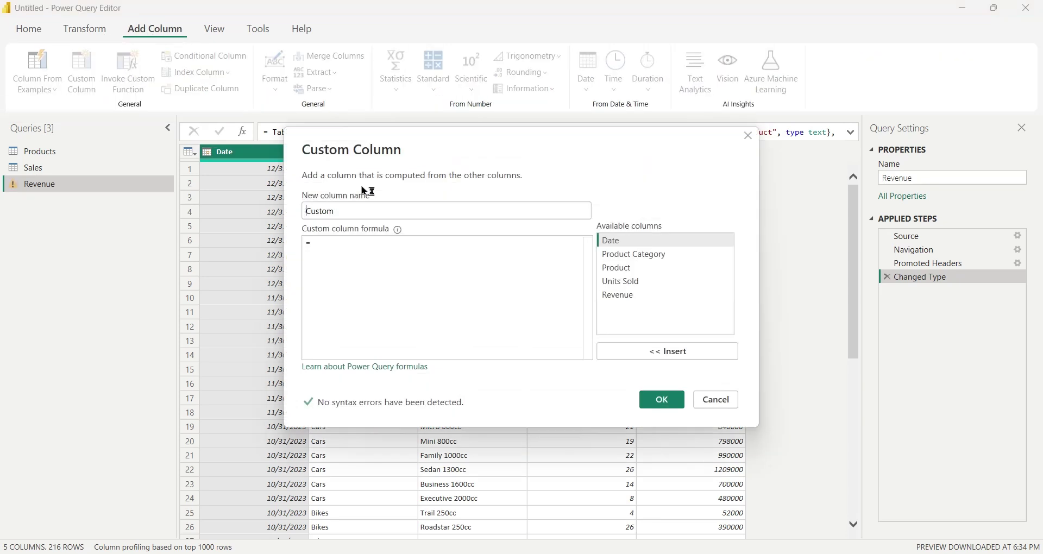
{"action": "type", "text": "Y"}
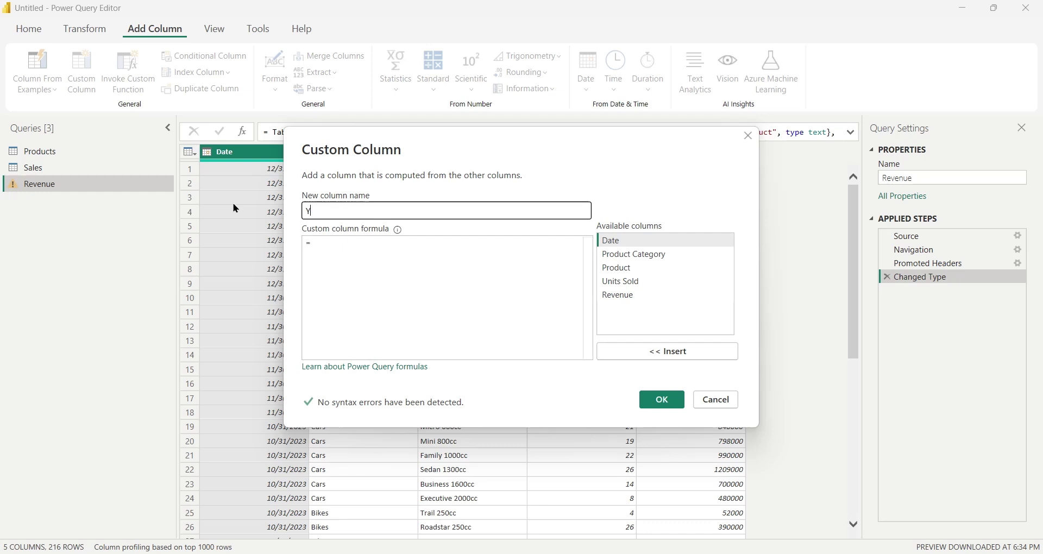
{"action": "type", "text": "ear"}
{"action": "left_click", "coordinate": [368, 256]}
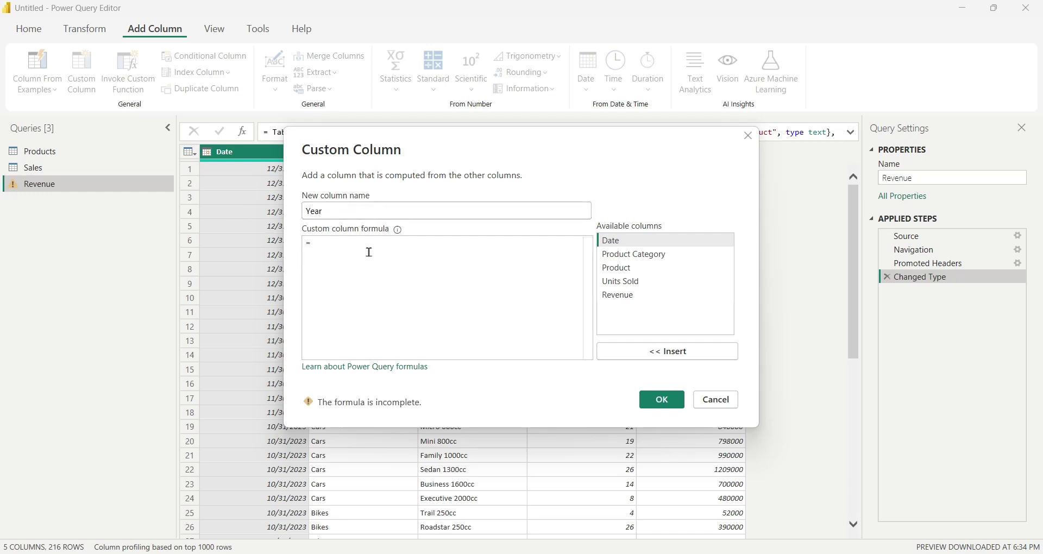
{"action": "type", "text": "Date.Y"}
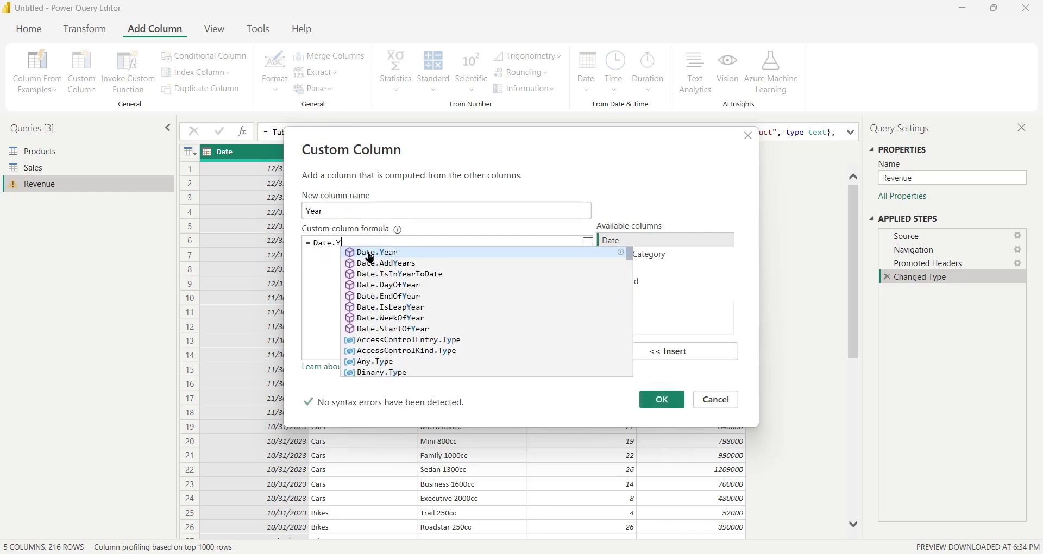
{"action": "type", "text": "ear("}
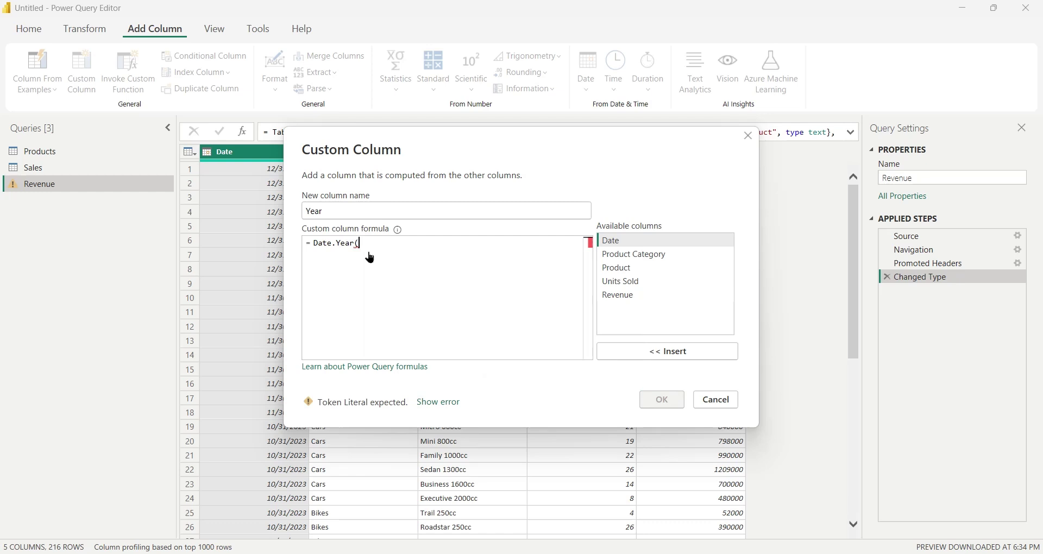
{"action": "type", "text": "[D"}
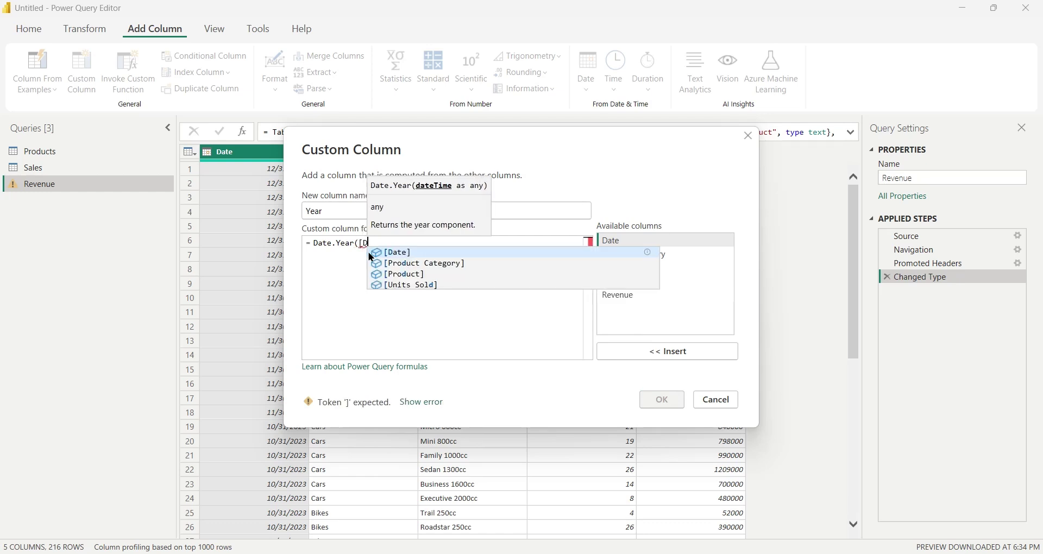
{"action": "type", "text": "ate])"}
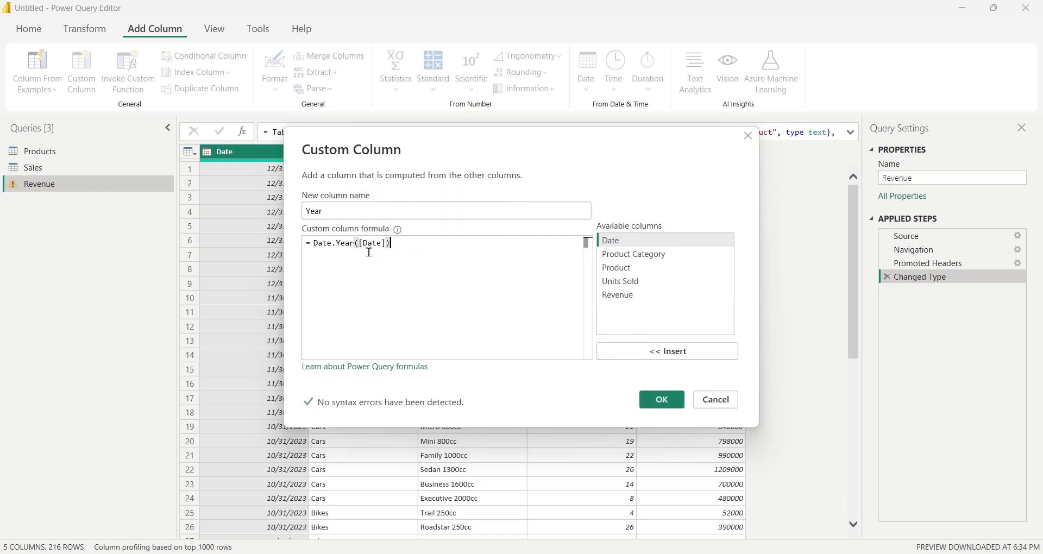
{"action": "left_click", "coordinate": [650, 398]}
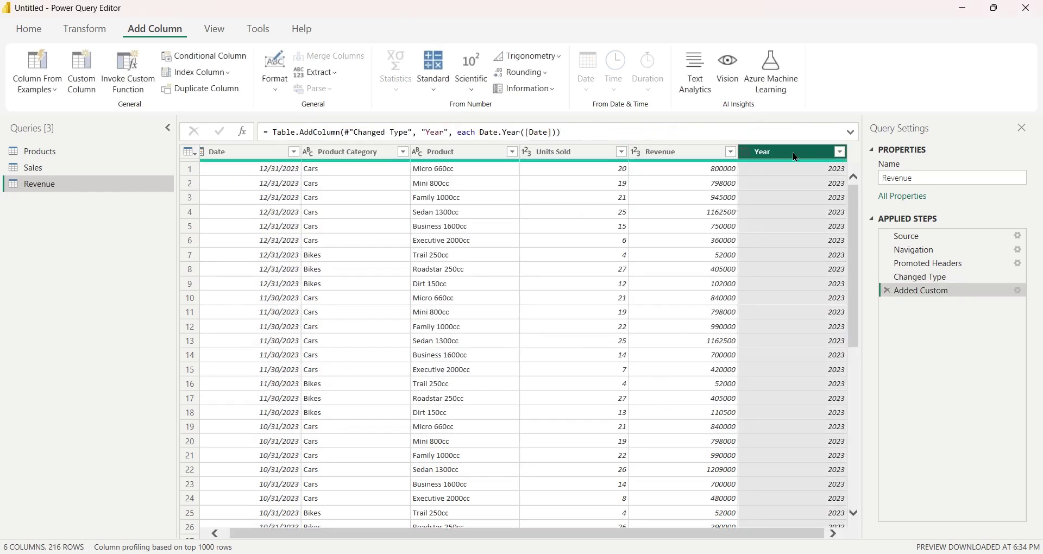
Pivot the Year column into 2022 and 2023 columns using Revenue as values
{"action": "left_click", "coordinate": [94, 31]}
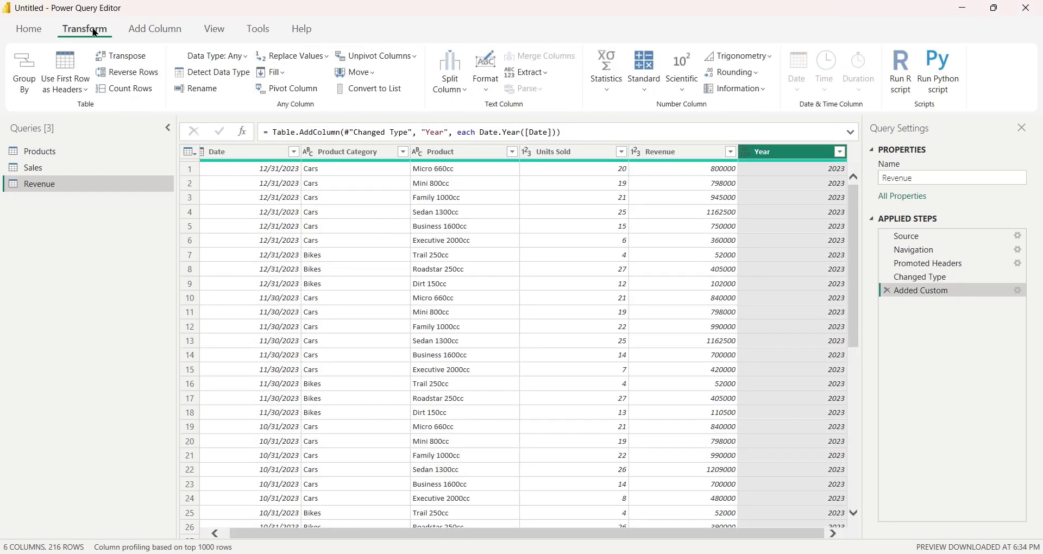
{"action": "left_click", "coordinate": [281, 89]}
{"action": "left_click", "coordinate": [323, 260]}
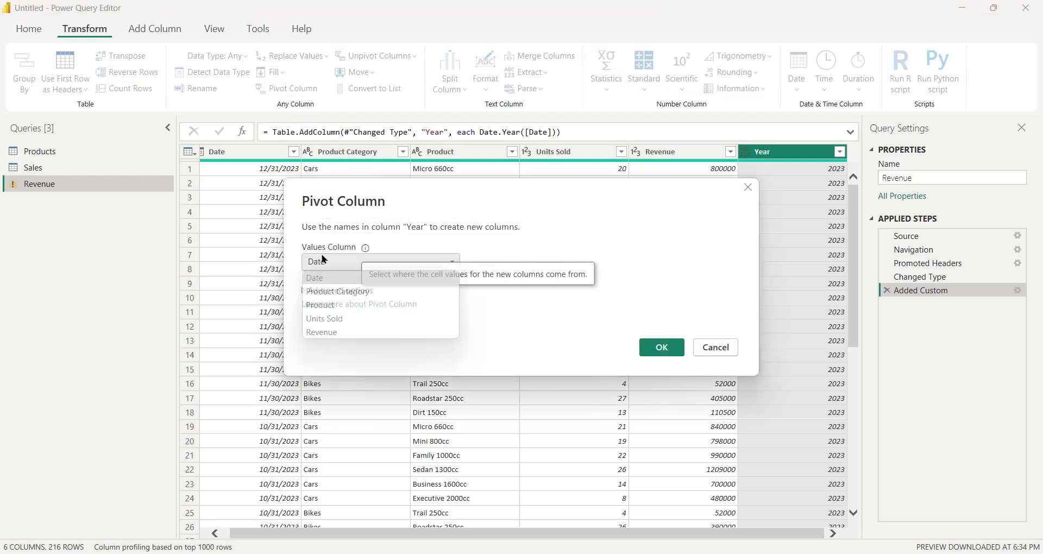
{"action": "left_click", "coordinate": [326, 332]}
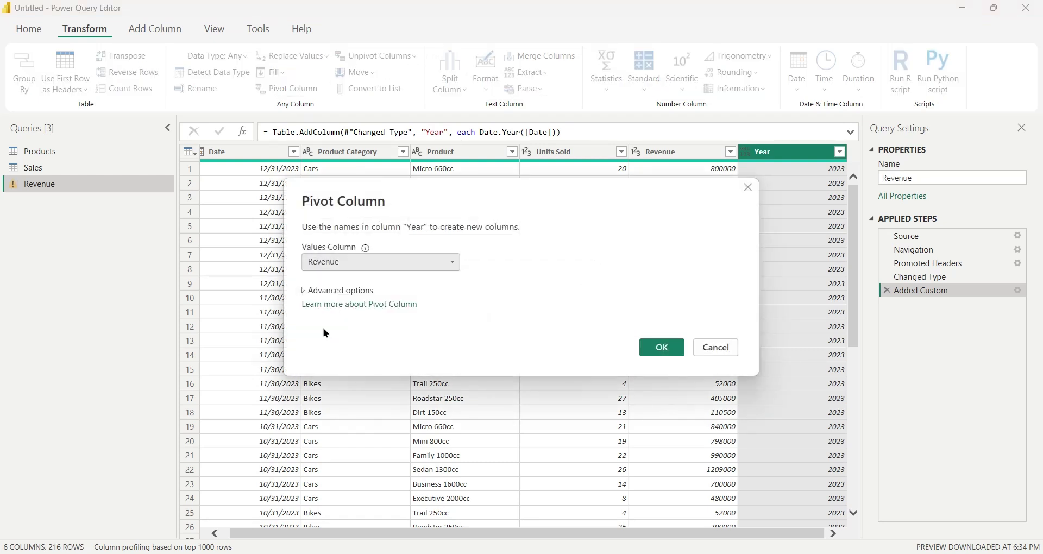
{"action": "left_click", "coordinate": [651, 357]}
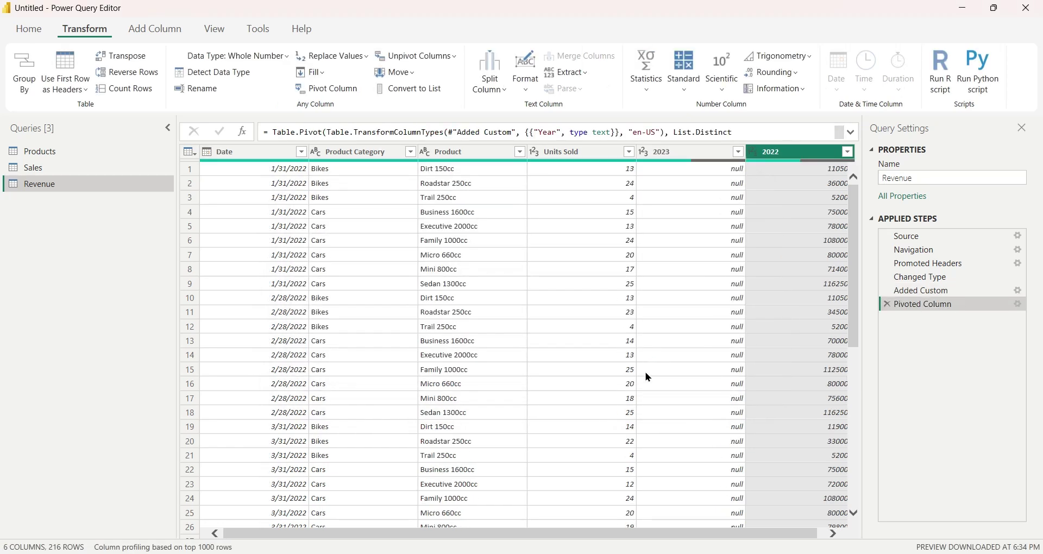
Remove the Units Sold column from the Revenue query
{"action": "scroll", "coordinate": [581, 535], "scroll_direction": "right", "scroll_amount": 1}
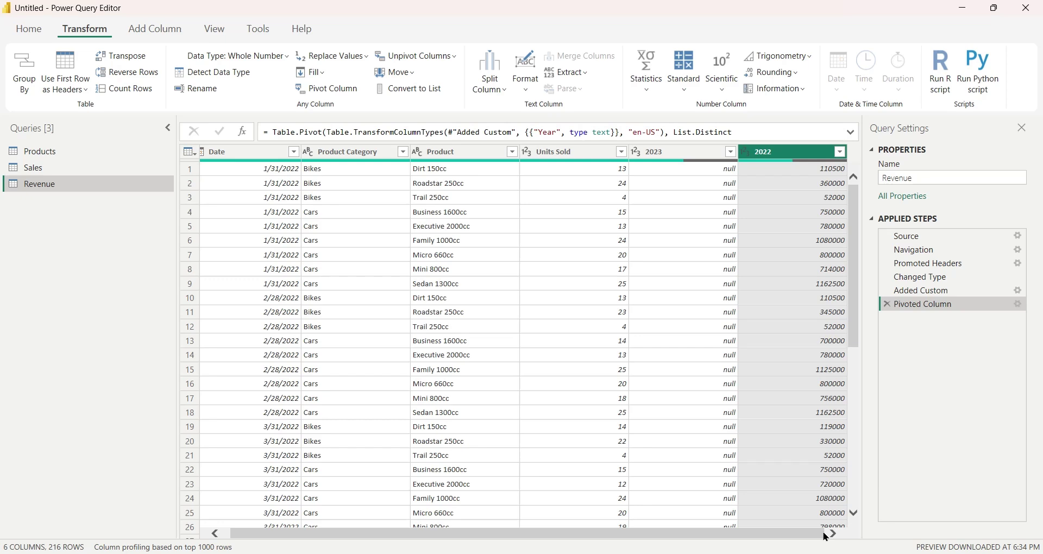
{"action": "left_click", "coordinate": [689, 158]}
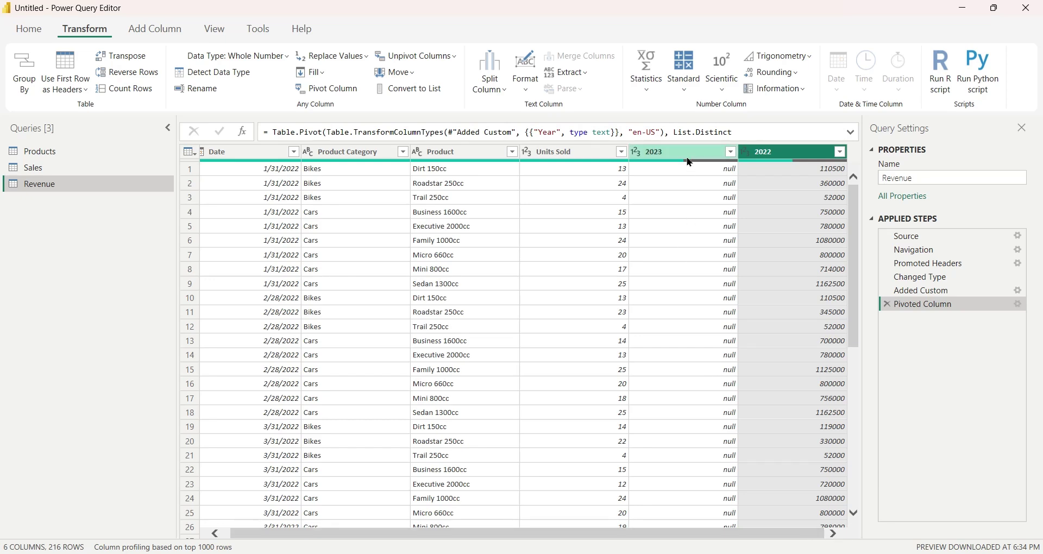
{"action": "mouse_move", "coordinate": [855, 257]}
{"action": "left_mouse_down"}
{"action": "mouse_move", "coordinate": [865, 354]}
{"action": "mouse_move", "coordinate": [777, 193]}
{"action": "left_mouse_up"}
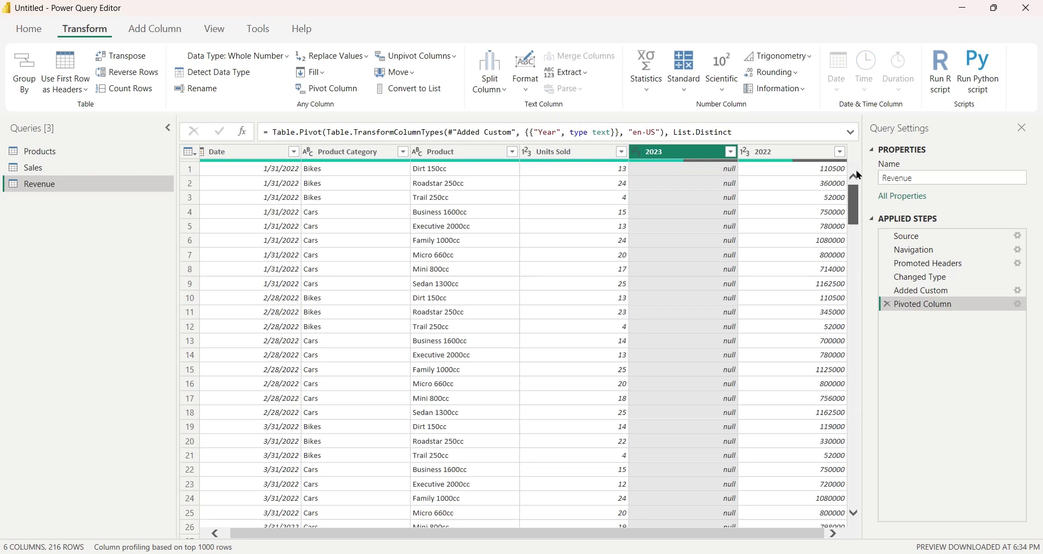
{"action": "left_click", "coordinate": [595, 163]}
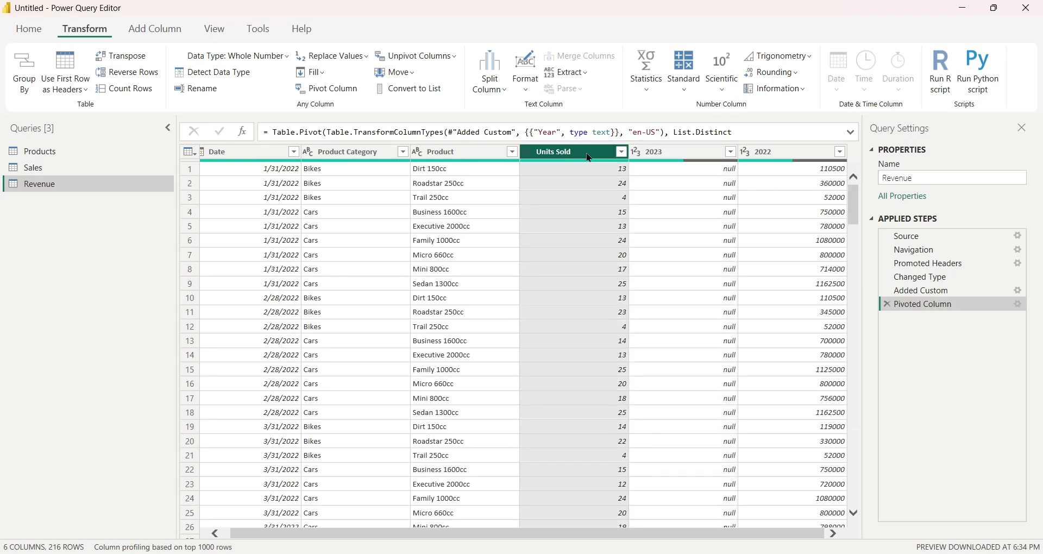
{"action": "right_click", "coordinate": [589, 157]}
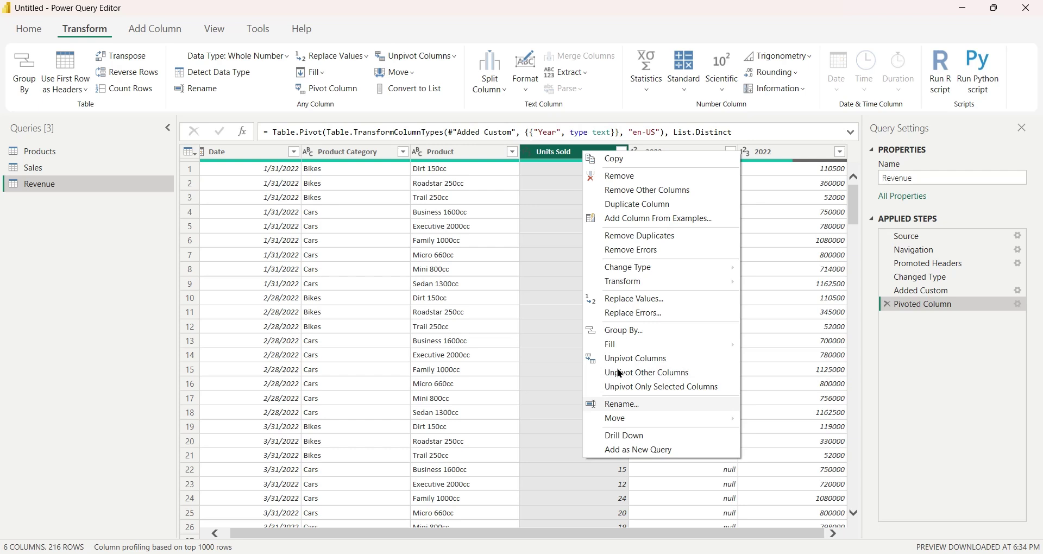
{"action": "left_click", "coordinate": [620, 176]}
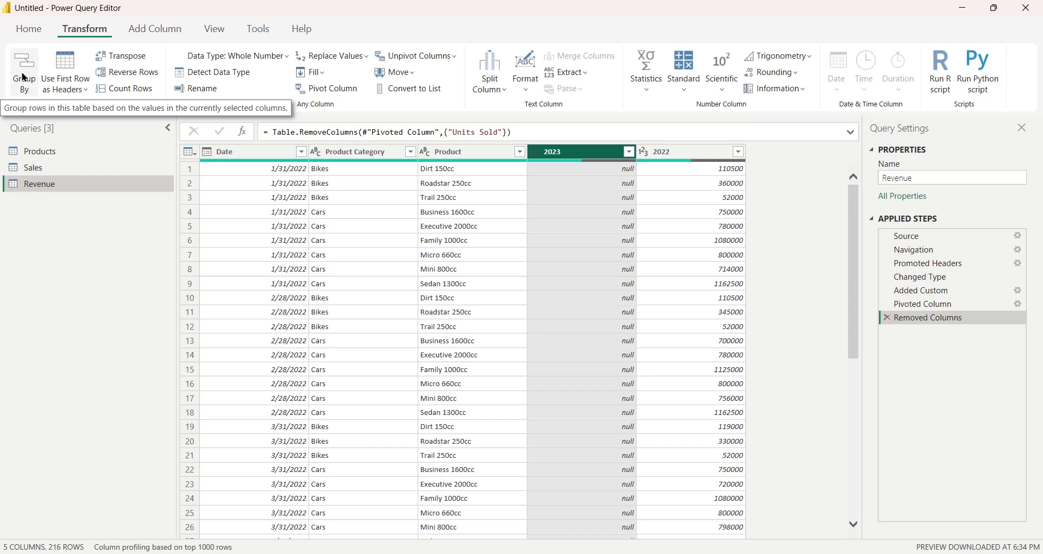
Apply the query changes and build a line chart of 2022 and 2023 revenue against Revenue Date
{"action": "left_click", "coordinate": [28, 29]}
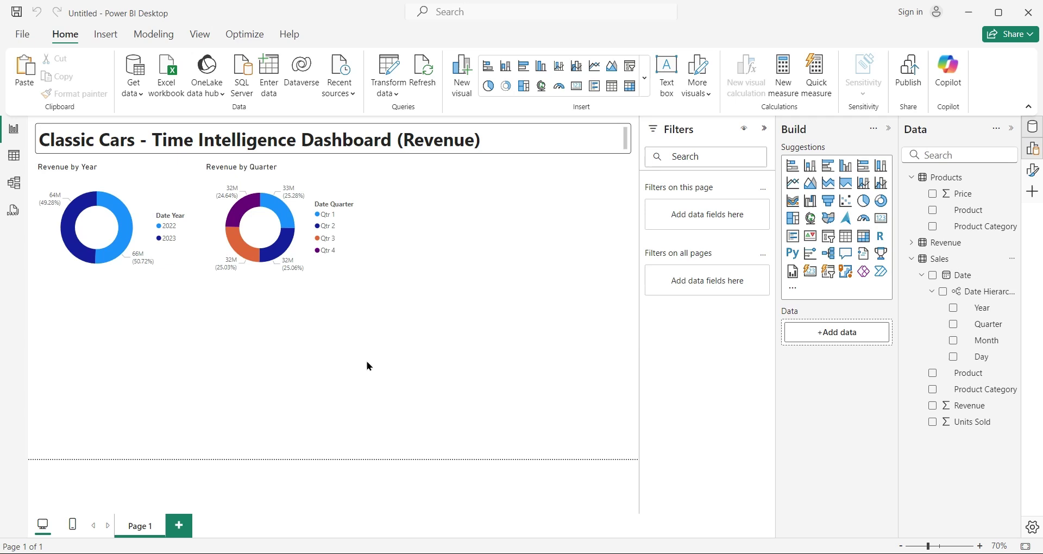
{"action": "left_click", "coordinate": [912, 244]}
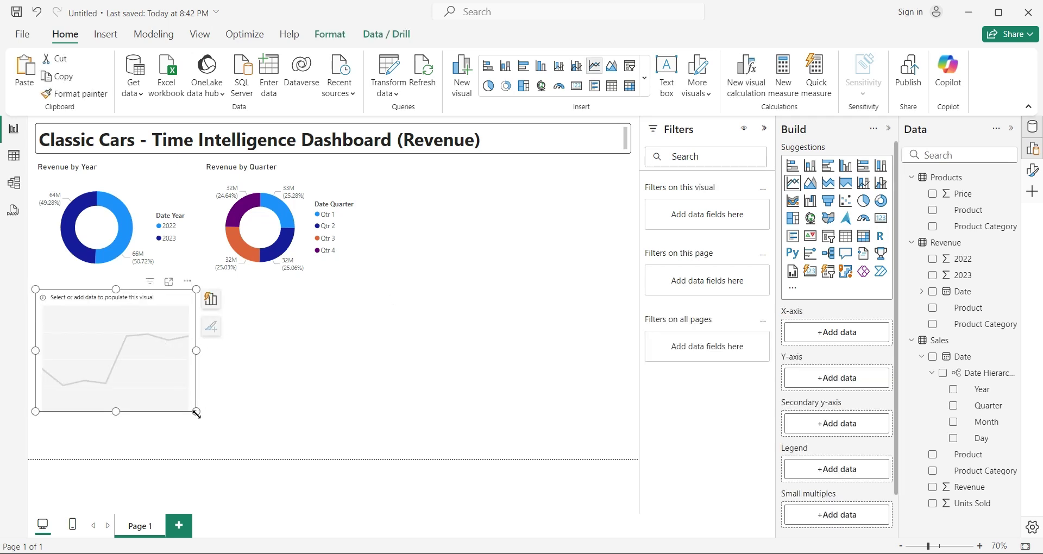
{"action": "left_click_drag", "start_coordinate": [197, 413], "coordinate": [347, 452]}
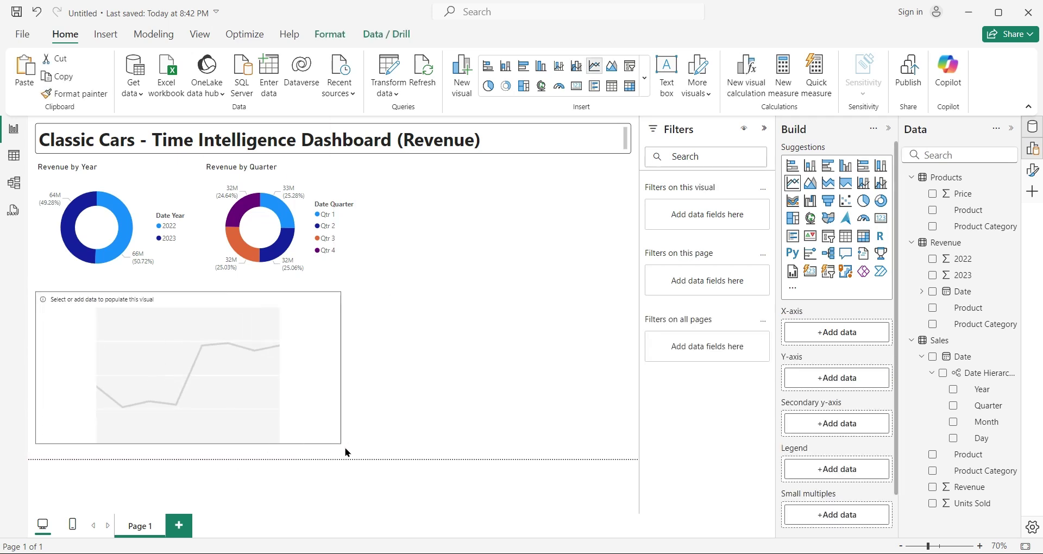
{"action": "left_click_drag", "start_coordinate": [346, 452], "coordinate": [366, 458]}
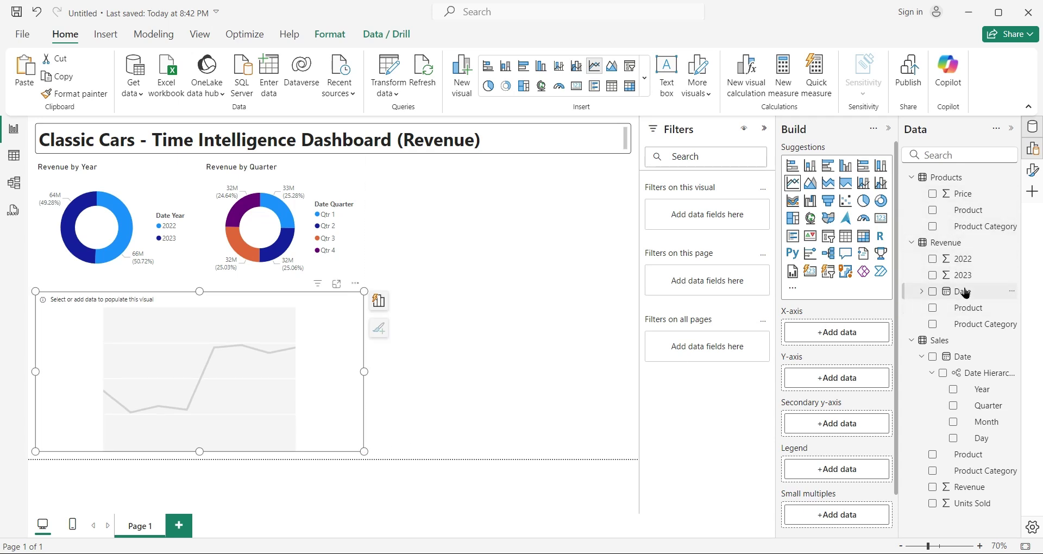
{"action": "left_click_drag", "start_coordinate": [964, 292], "coordinate": [847, 338]}
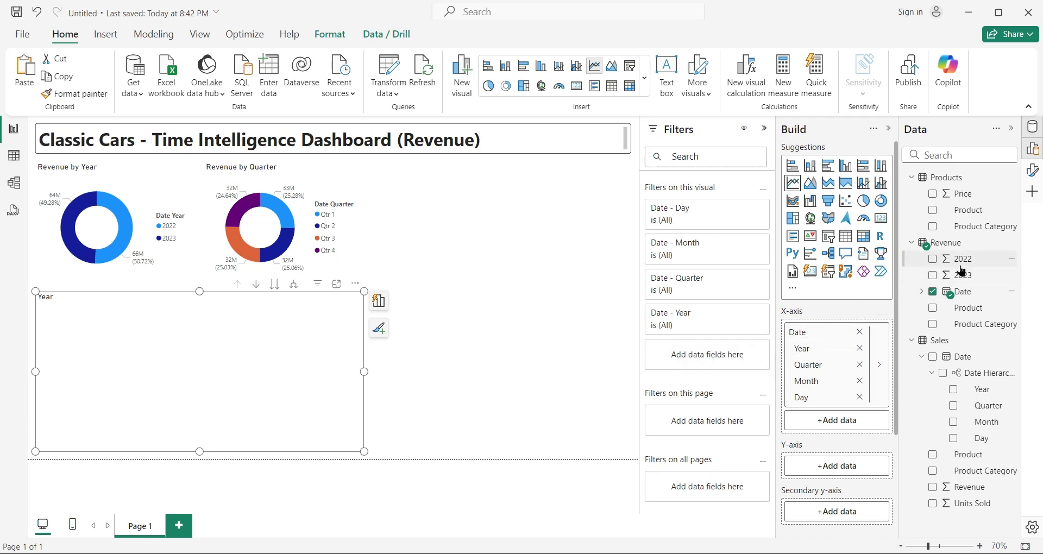
{"action": "left_click_drag", "start_coordinate": [962, 269], "coordinate": [836, 466]}
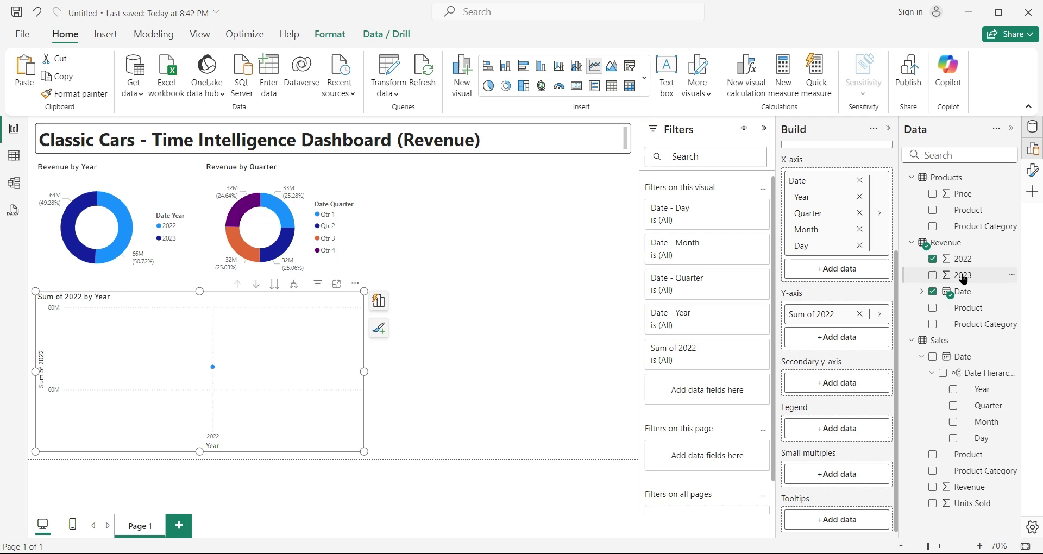
{"action": "left_click_drag", "start_coordinate": [962, 279], "coordinate": [846, 344]}
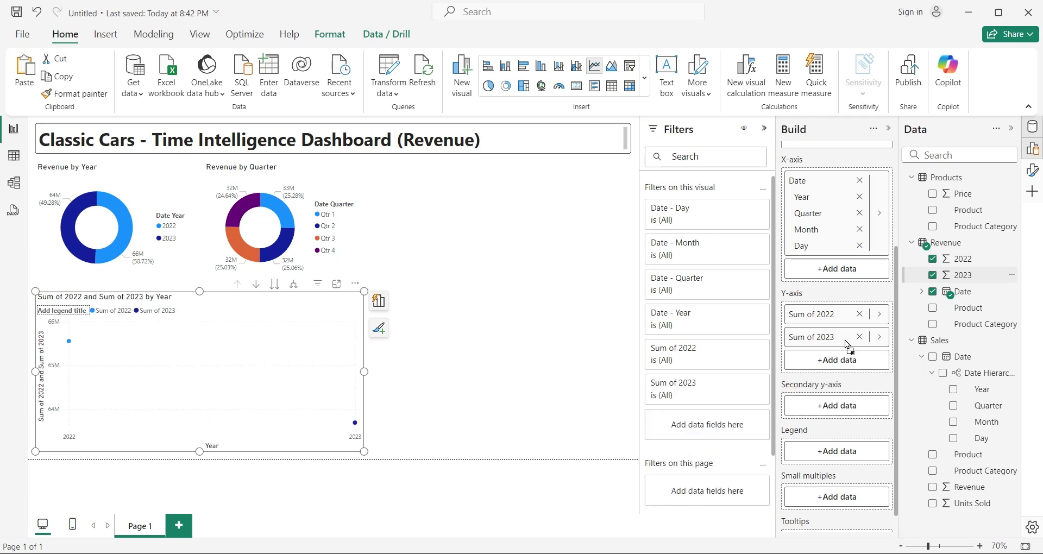
Drop Year, Quarter and Day from the line chart's axis and rename series to 2022 and 2023
{"action": "left_click", "coordinate": [860, 348]}
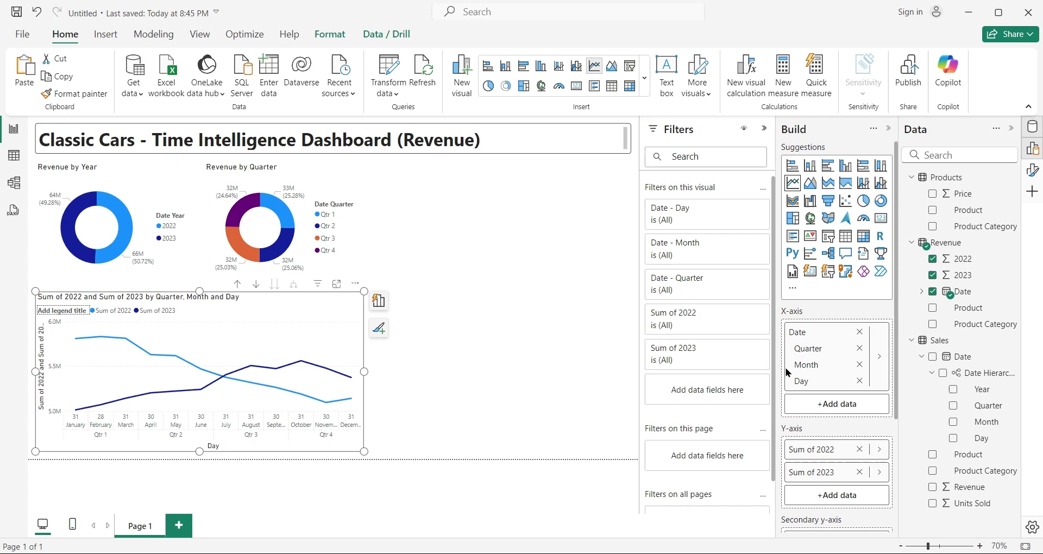
{"action": "left_click", "coordinate": [859, 349]}
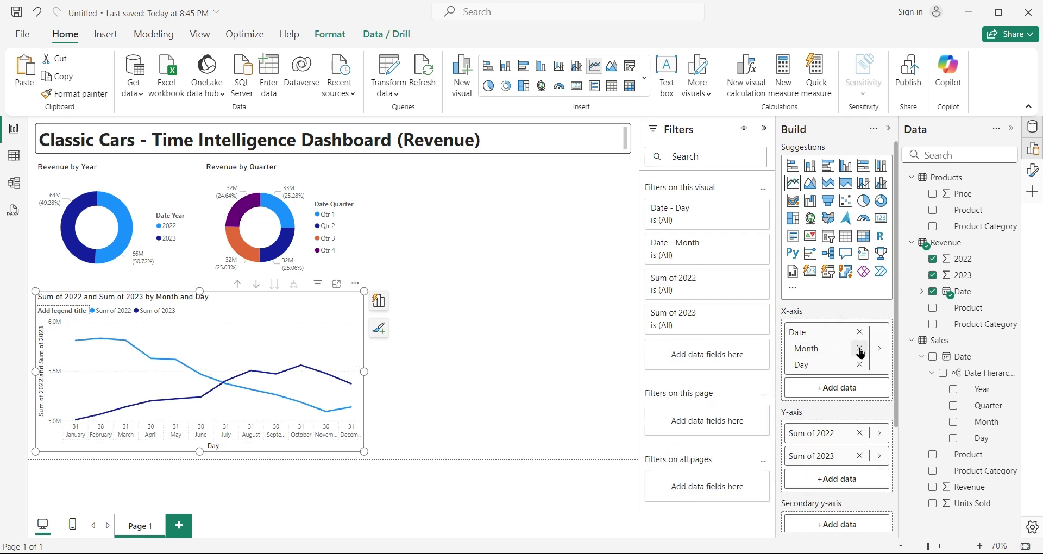
{"action": "left_click", "coordinate": [859, 364]}
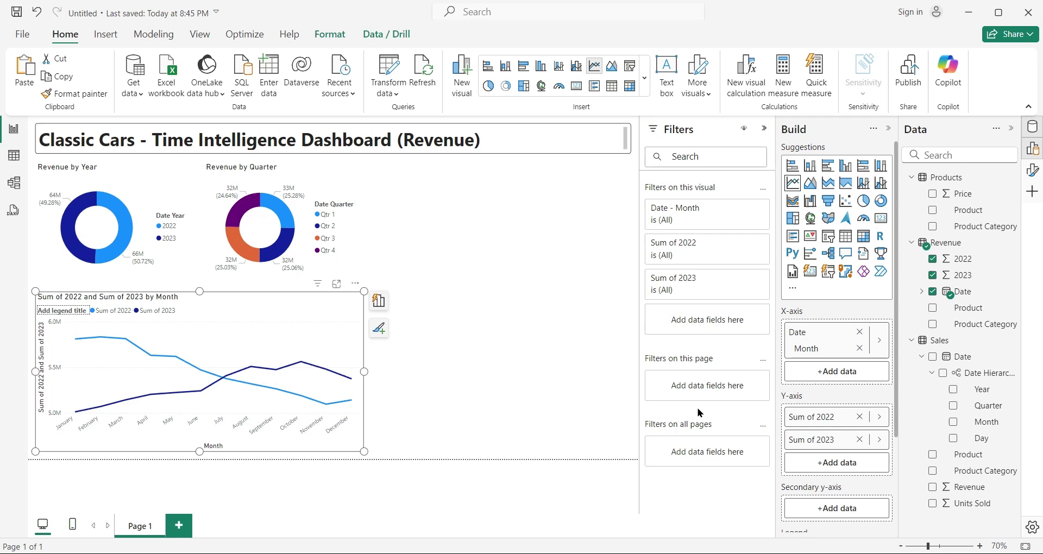
{"action": "left_click_drag", "start_coordinate": [807, 423], "coordinate": [804, 440]}
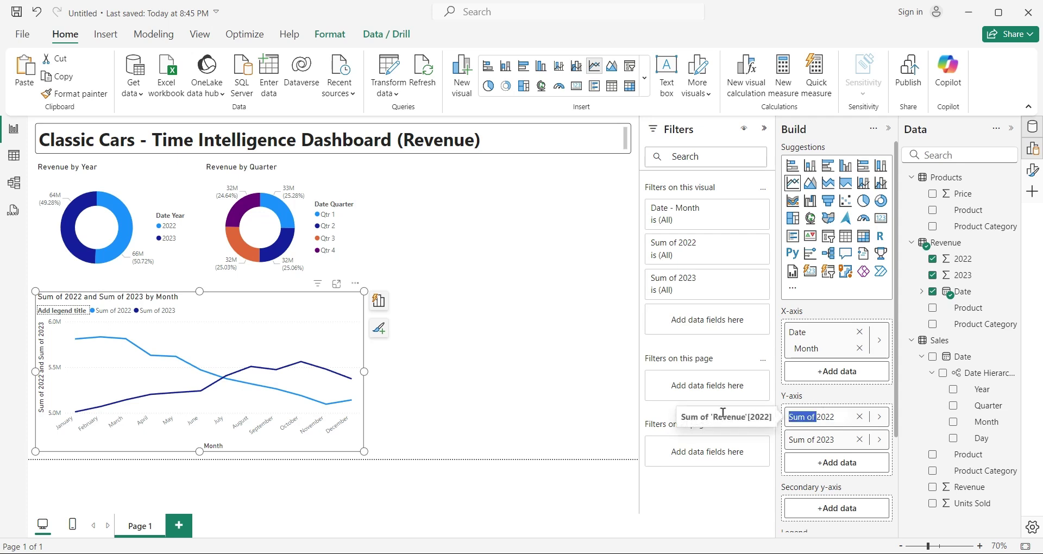
{"action": "double_click", "coordinate": [804, 440]}
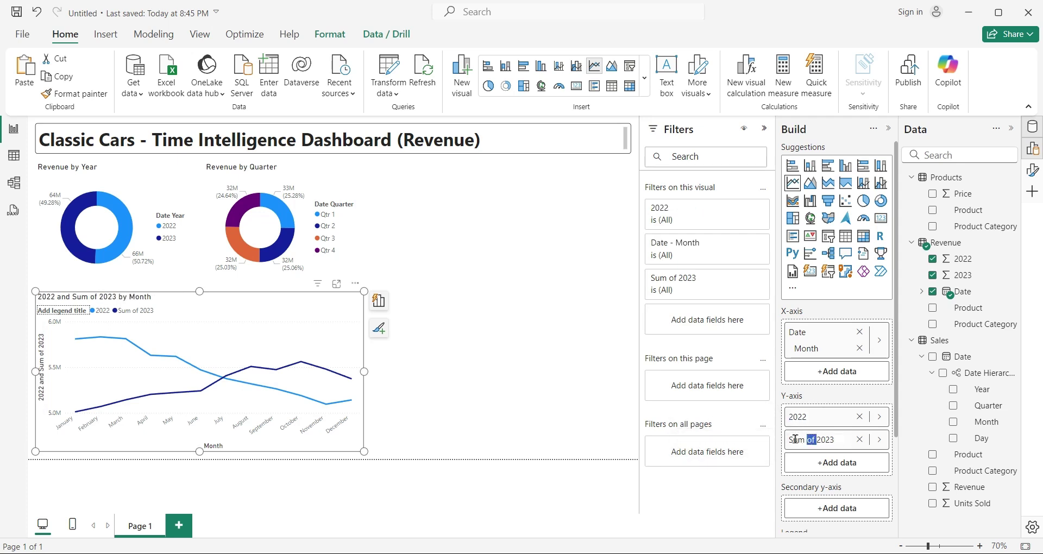
{"action": "type", "text": "2023"}
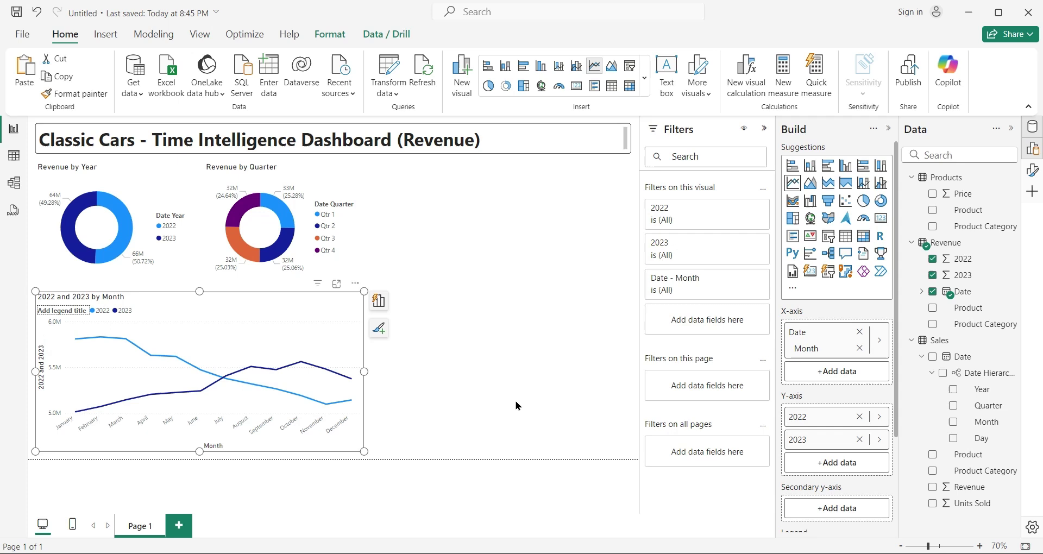
{"action": "left_click", "coordinate": [458, 388]}
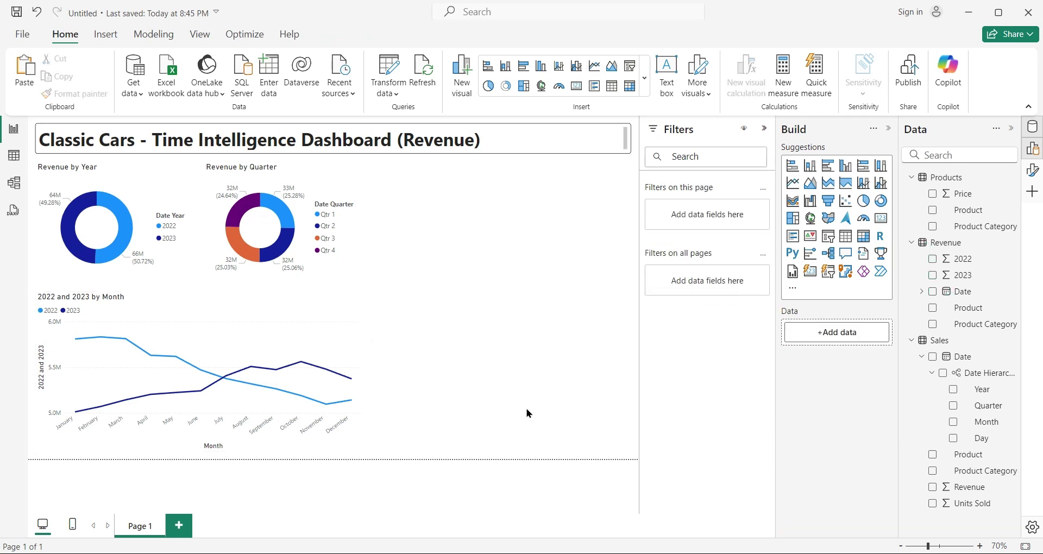
Duplicate the monthly line chart and place the copy beside the resized original
{"action": "left_click", "coordinate": [324, 315]}
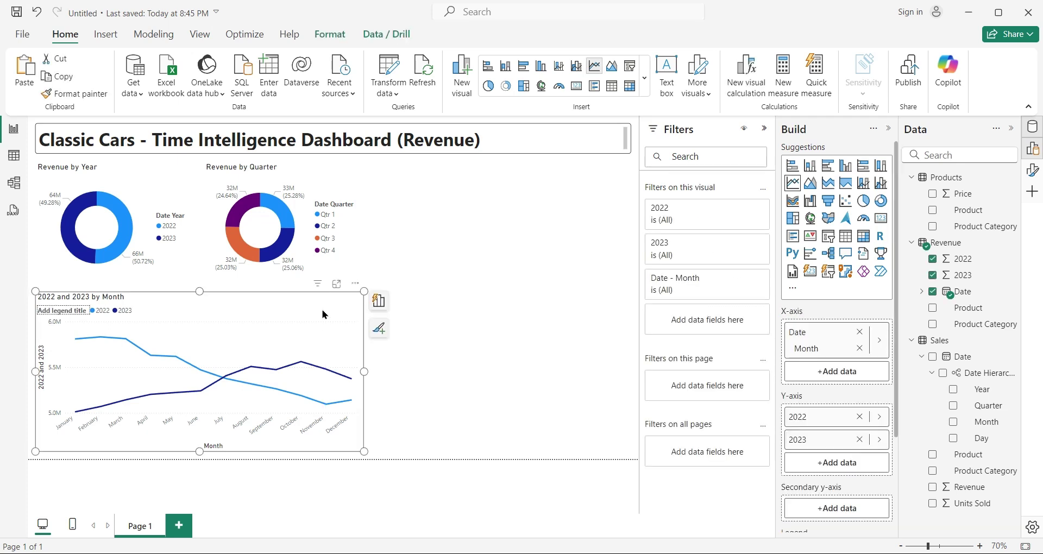
{"action": "key", "text": "ctrl+c"}
{"action": "key", "text": "ctrl+v"}
{"action": "left_click_drag", "start_coordinate": [310, 310], "coordinate": [569, 309]}
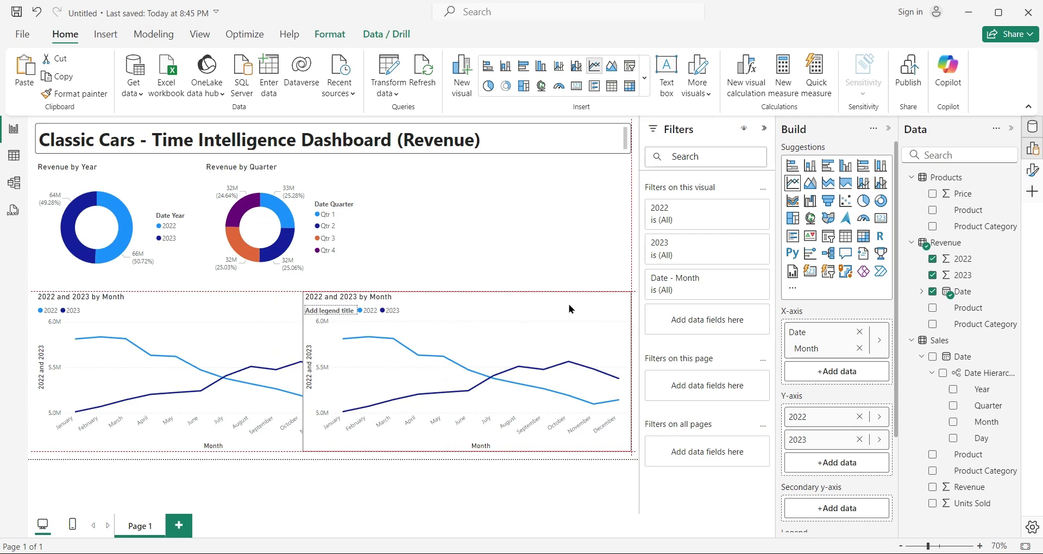
{"action": "left_click", "coordinate": [162, 353]}
{"action": "mouse_move", "coordinate": [303, 373]}
{"action": "left_mouse_down"}
{"action": "mouse_move", "coordinate": [359, 374]}
{"action": "mouse_move", "coordinate": [325, 374]}
{"action": "mouse_move", "coordinate": [343, 375]}
{"action": "left_mouse_up"}
Collapse Filters and remove 2022 from the copy, leaving only the 2023 revenue line
{"action": "left_click", "coordinate": [348, 353]}
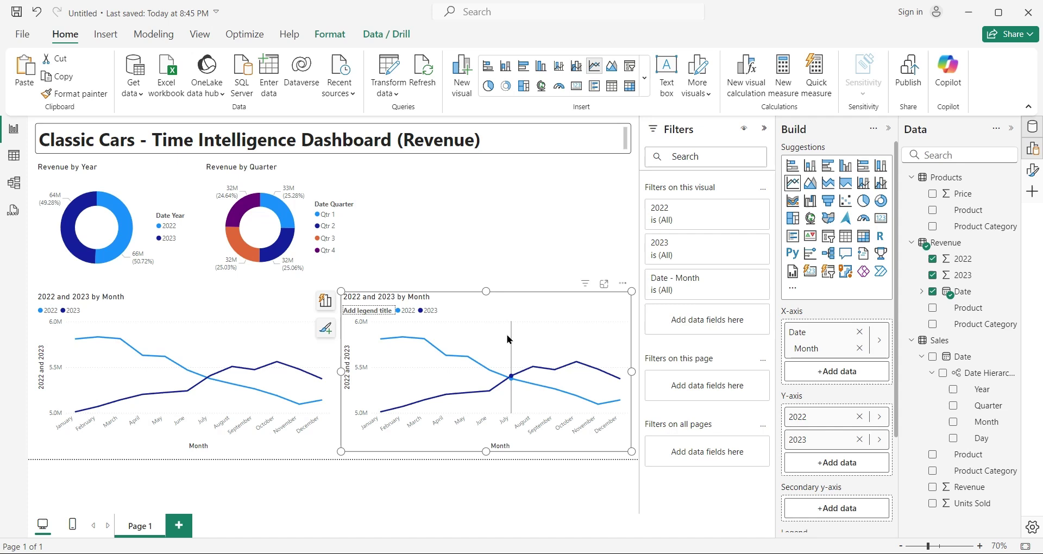
{"action": "left_click", "coordinate": [763, 129]}
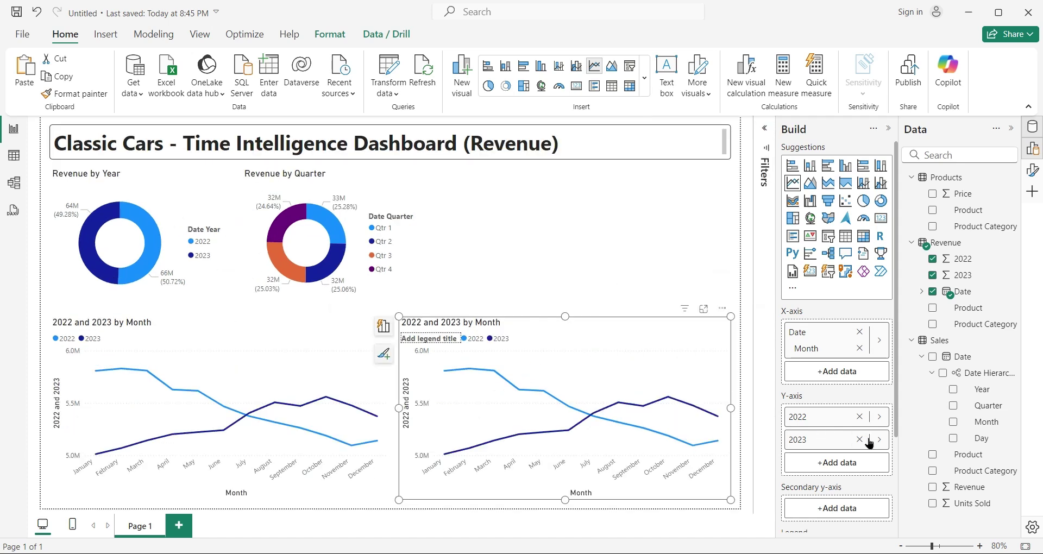
{"action": "left_click", "coordinate": [859, 417]}
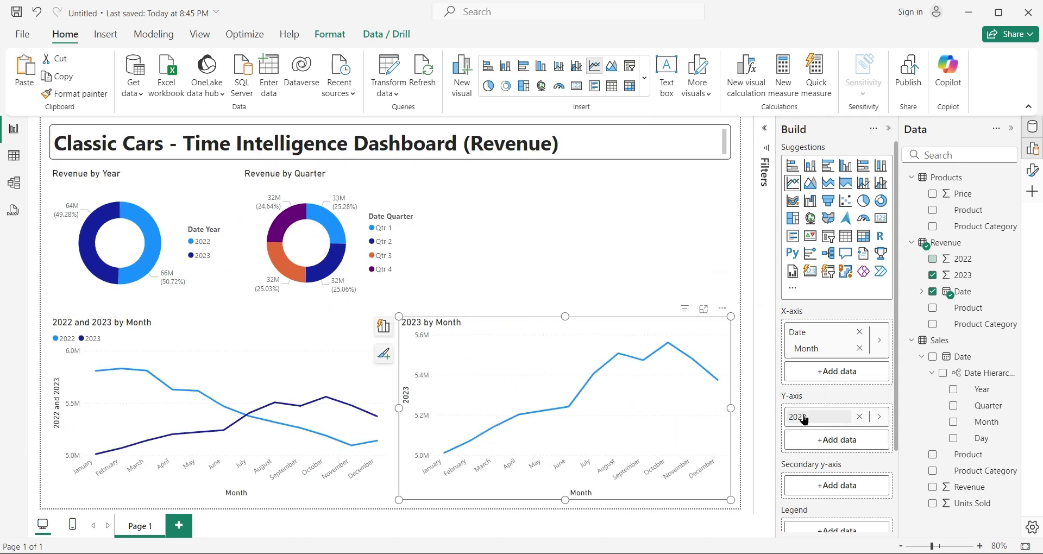
{"action": "right_click", "coordinate": [669, 345]}
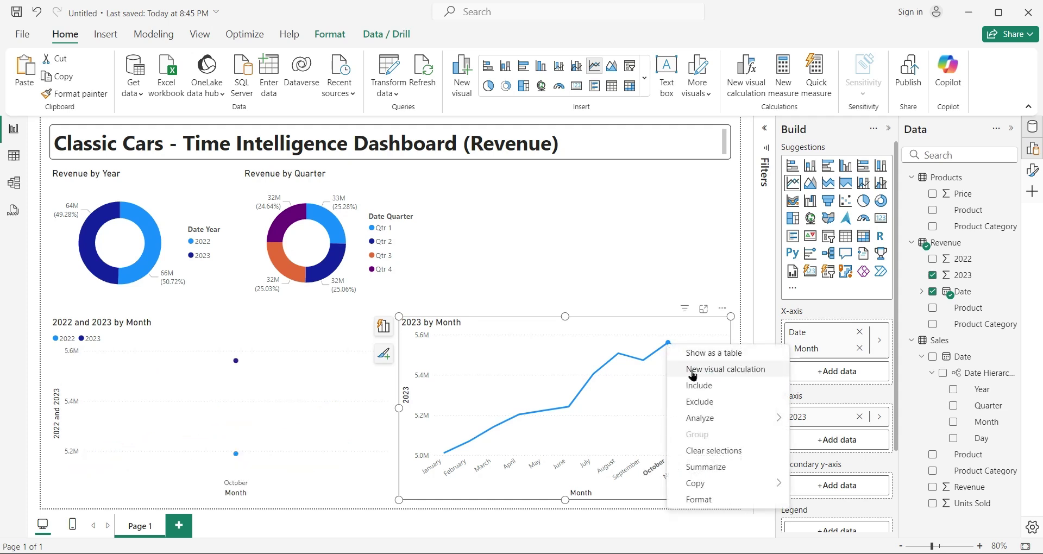
Add the visual calculation MA 2023 = MOVINGAVERAGE([2023], 6) to the 2023 chart
{"action": "left_click", "coordinate": [692, 373]}
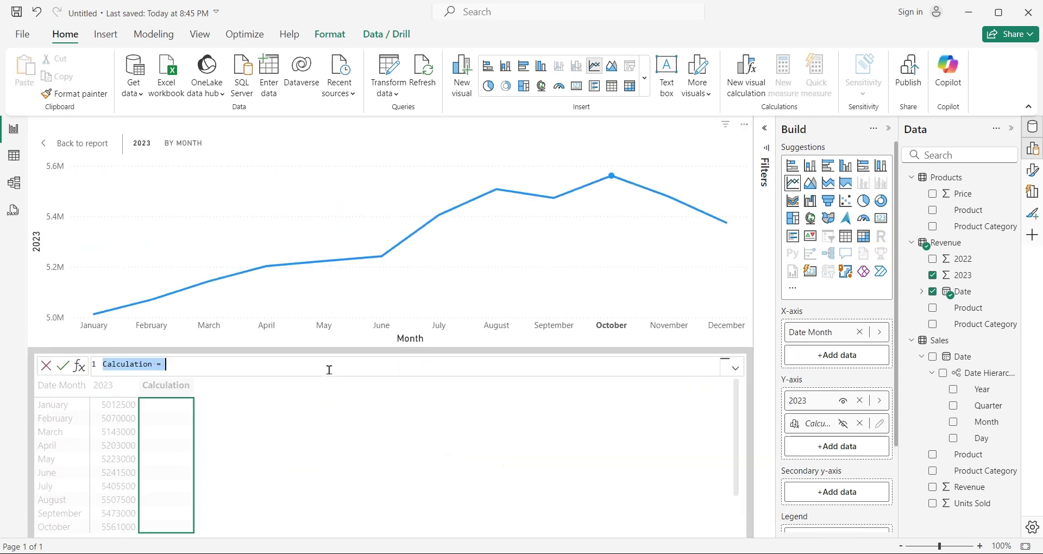
{"action": "type", "text": "MA 2023"}
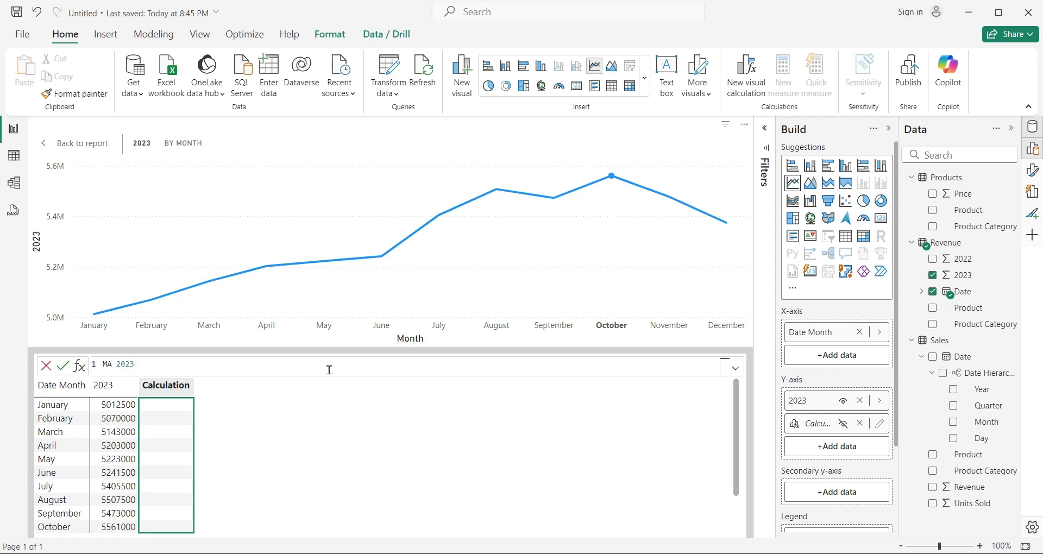
{"action": "type", "text": " = moving"}
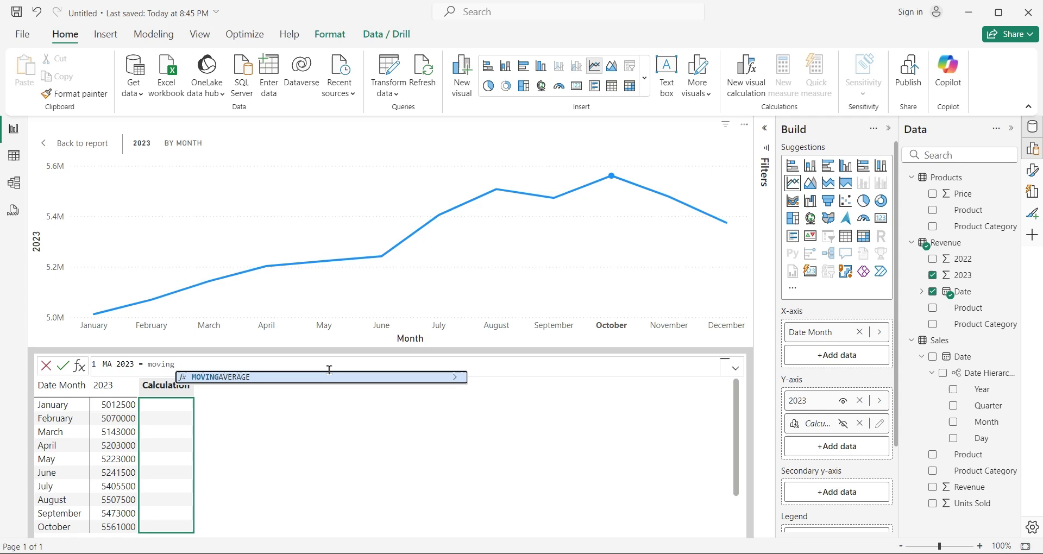
{"action": "key", "text": "Tab"}
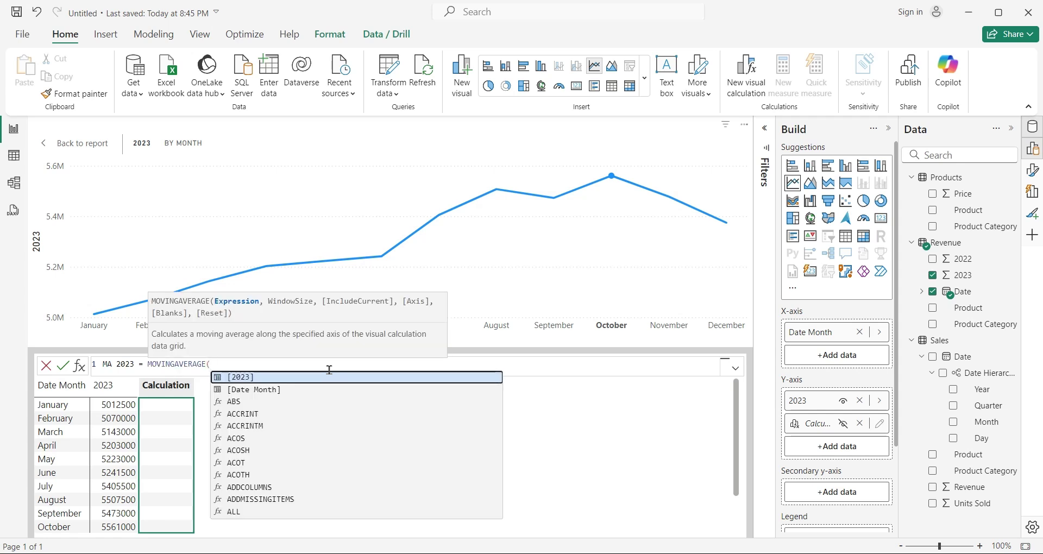
{"action": "key", "text": "Tab"}
{"action": "type", "text": ")"}
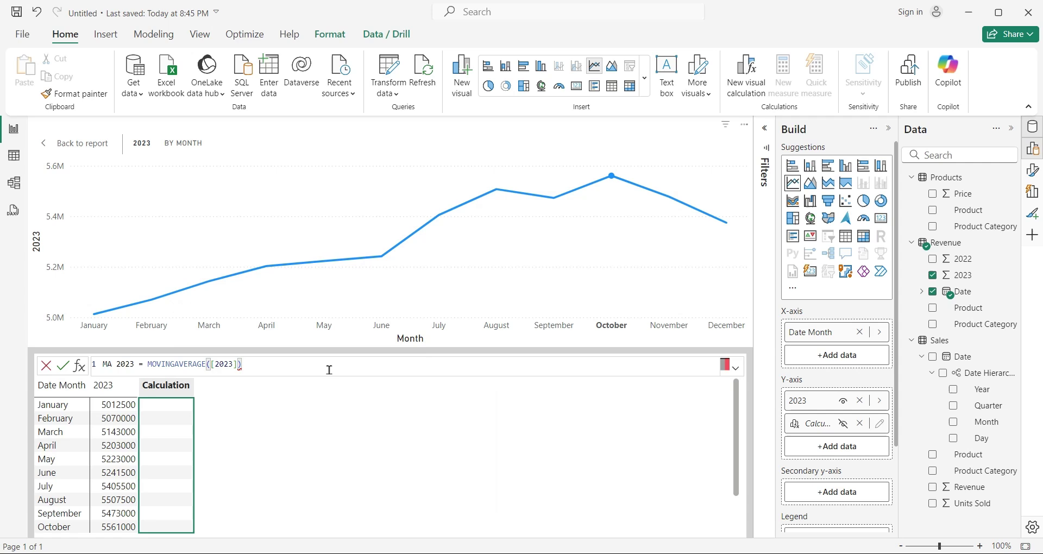
{"action": "key", "text": "BackSpace"}
{"action": "type", "text": ",6"}
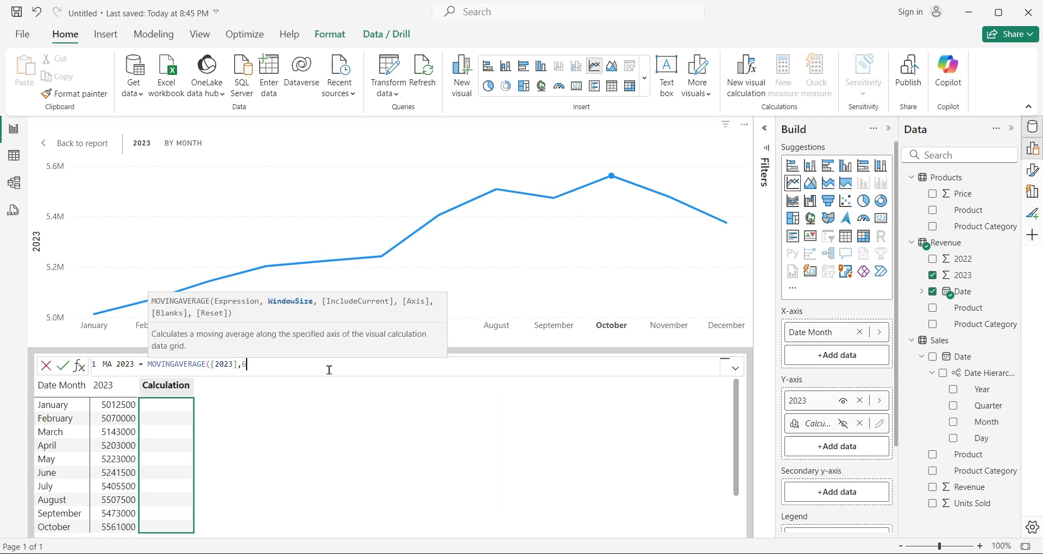
{"action": "type", "text": ")"}
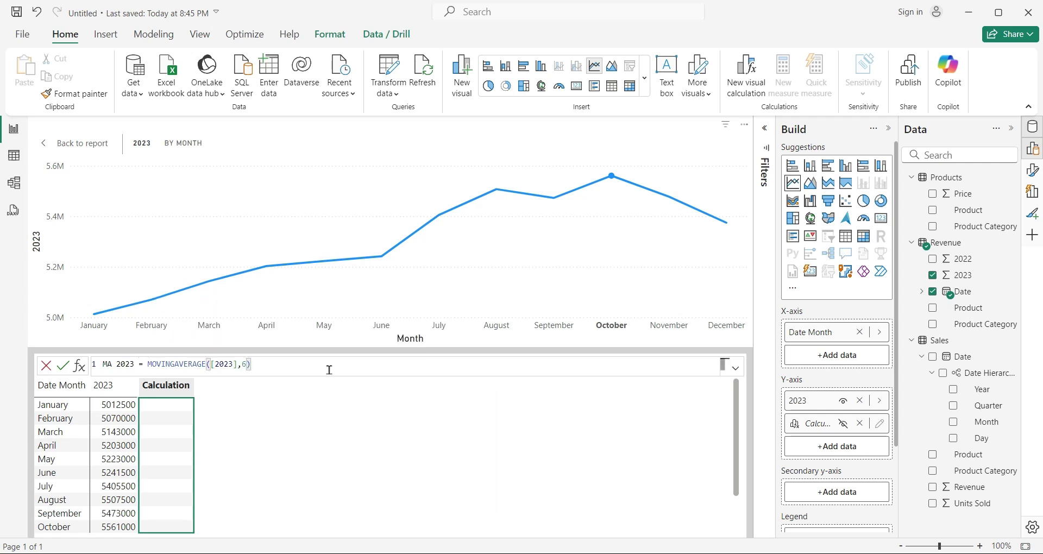
{"action": "key", "text": "Return"}
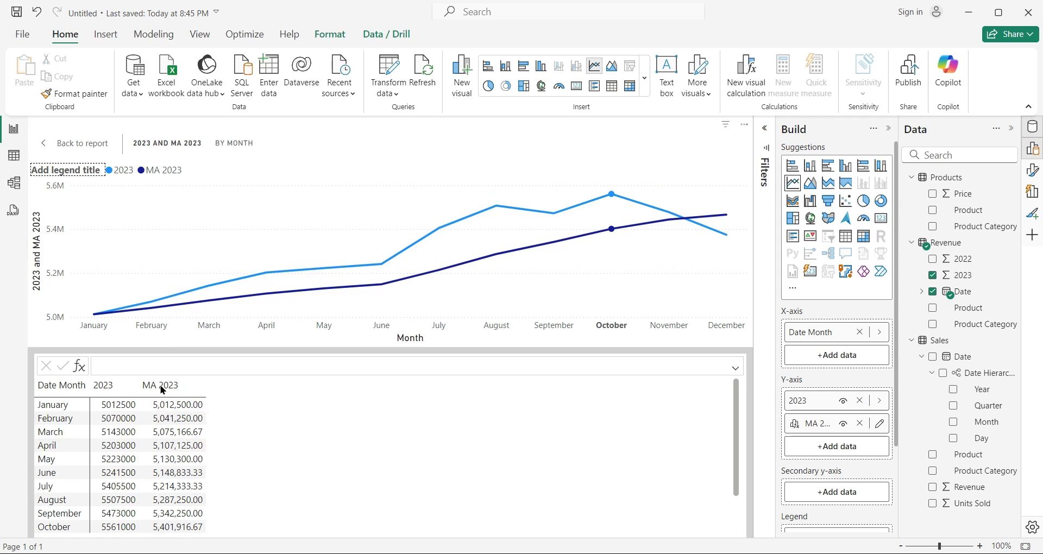
Back on the full report, rename the MA 2023 series to 'Moving Average'
{"action": "left_click", "coordinate": [76, 143]}
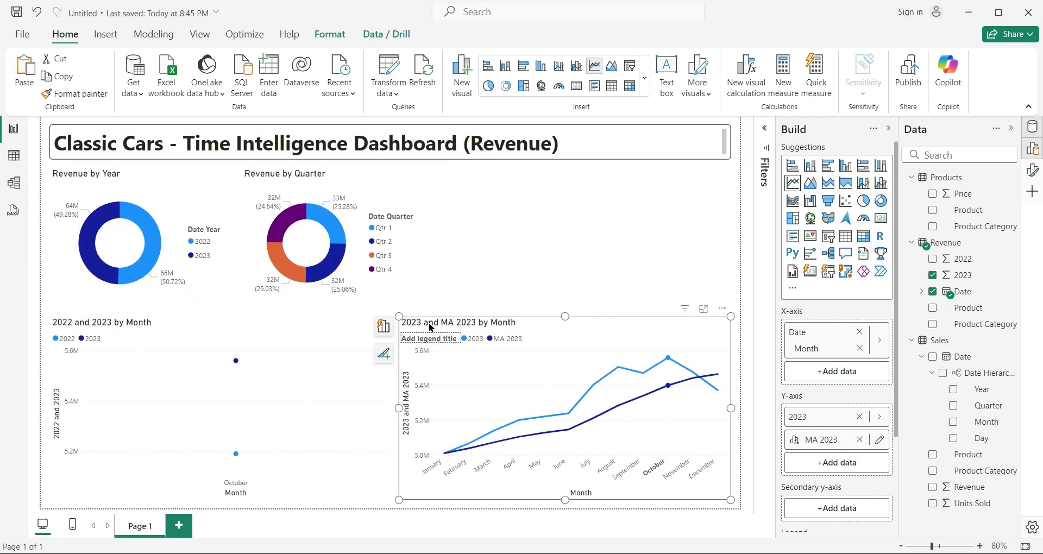
{"action": "double_click", "coordinate": [808, 440]}
{"action": "type", "text": "Moving Average"}
{"action": "key", "text": "Return"}
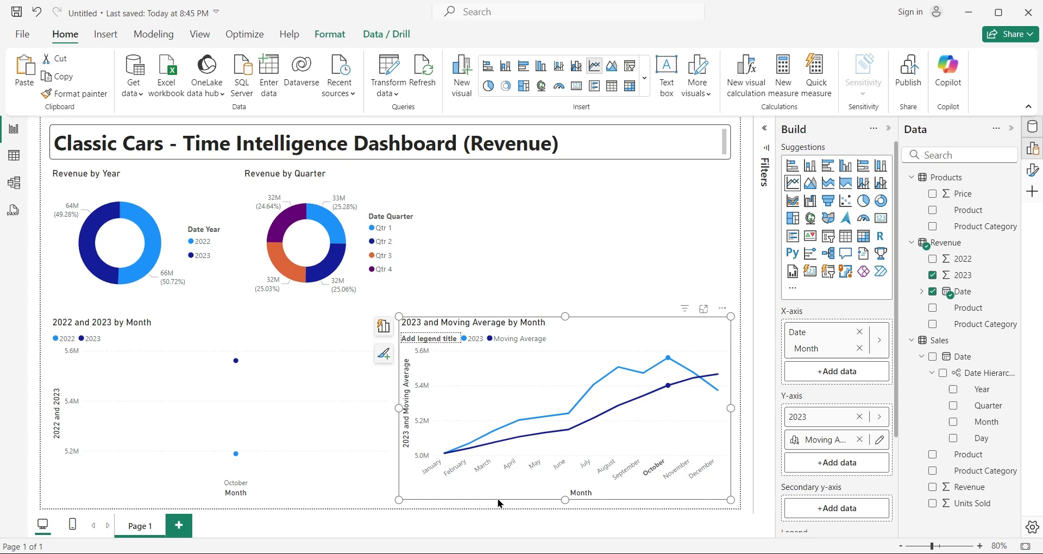
Clear the October cross-filter so the charts show full monthly lines
{"action": "left_click", "coordinate": [499, 503]}
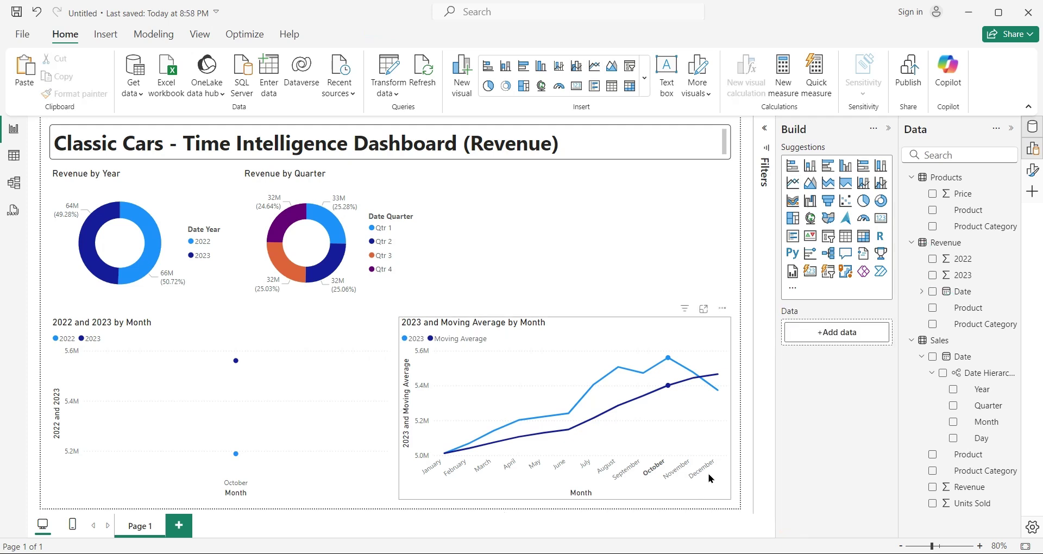
{"action": "left_click", "coordinate": [641, 358]}
{"action": "left_click", "coordinate": [635, 292]}
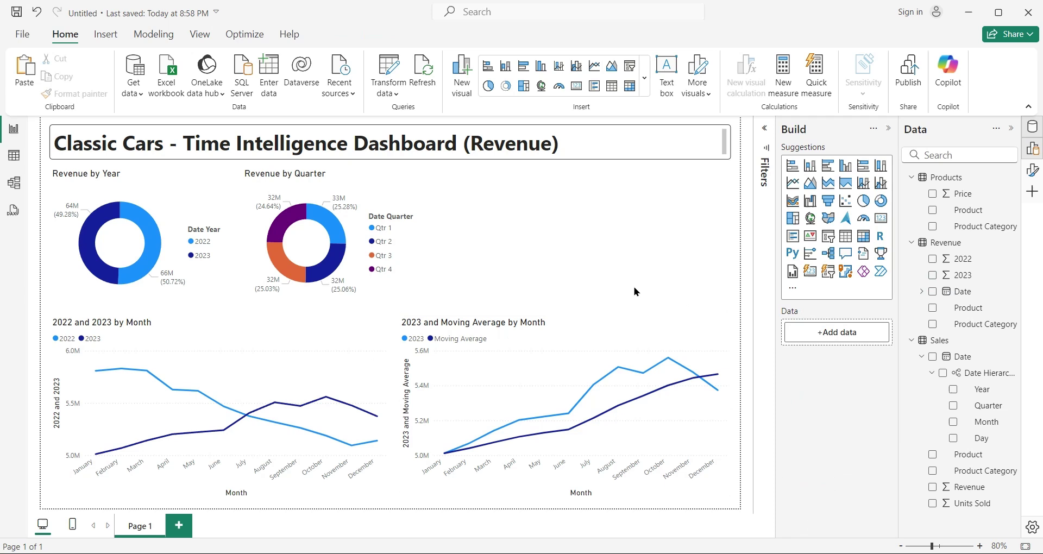
{"action": "mouse_move", "coordinate": [946, 243]}
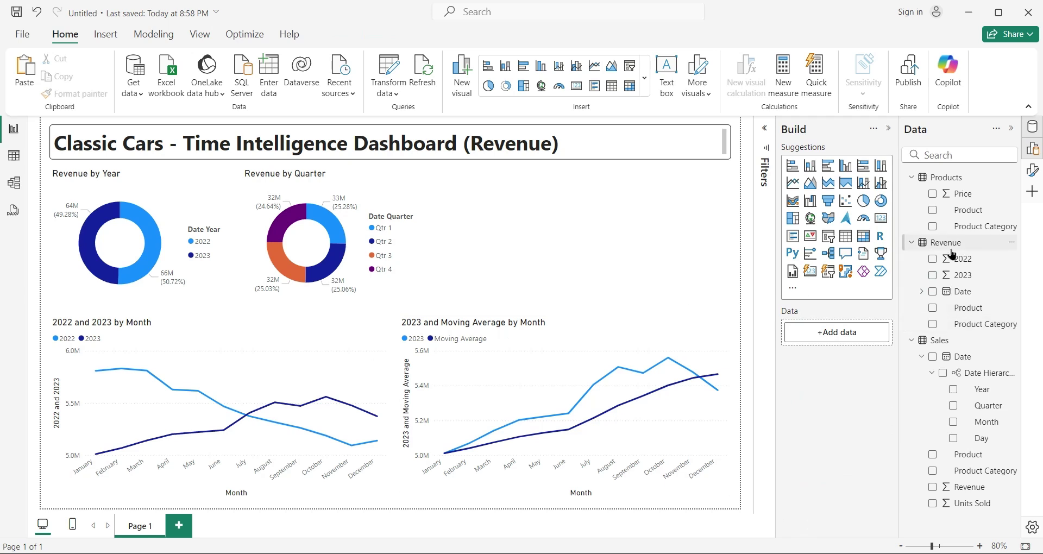
Show the Revenue table's rows in Table view and start a new calculated column
{"action": "left_click", "coordinate": [952, 248]}
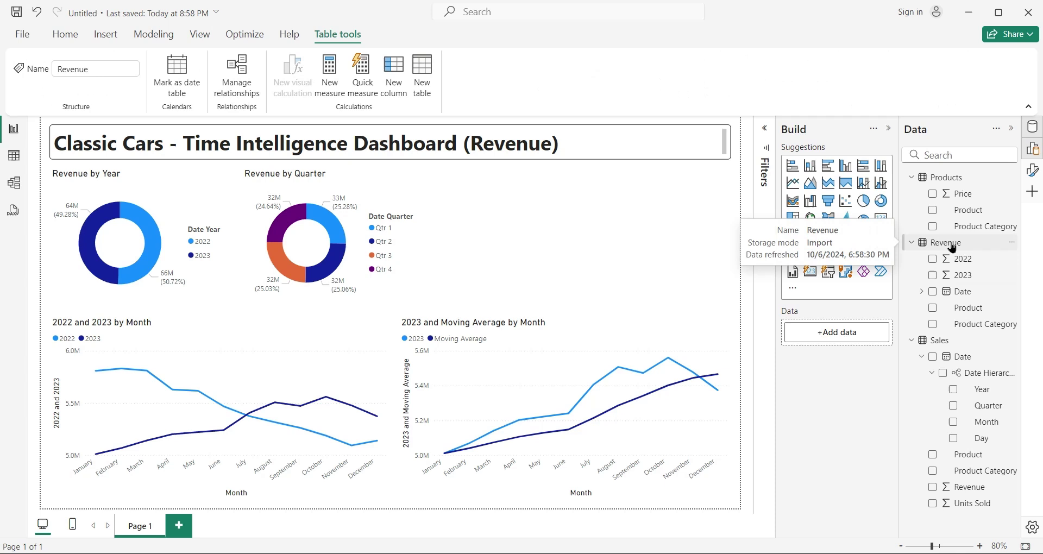
{"action": "left_click", "coordinate": [14, 157]}
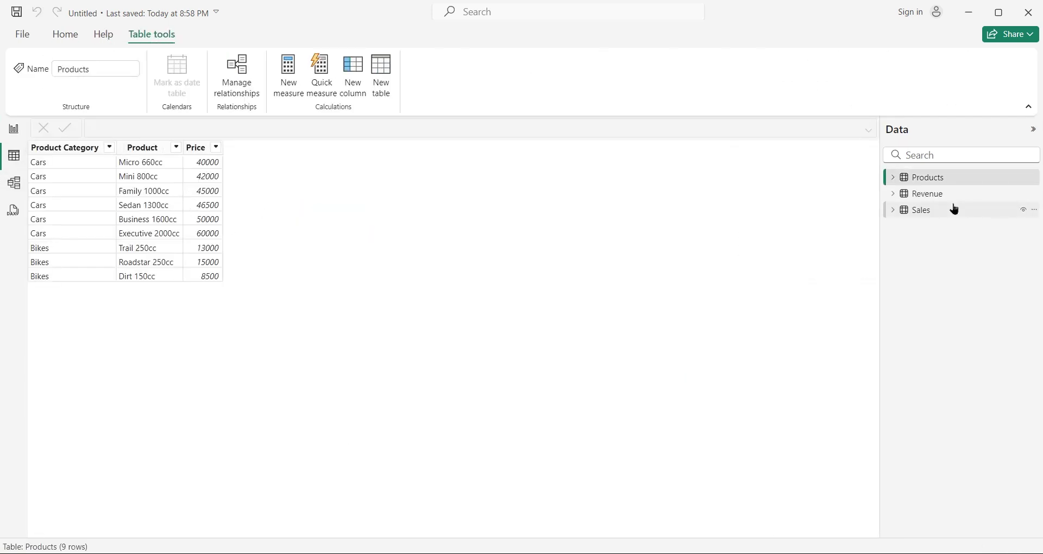
{"action": "left_click", "coordinate": [924, 194]}
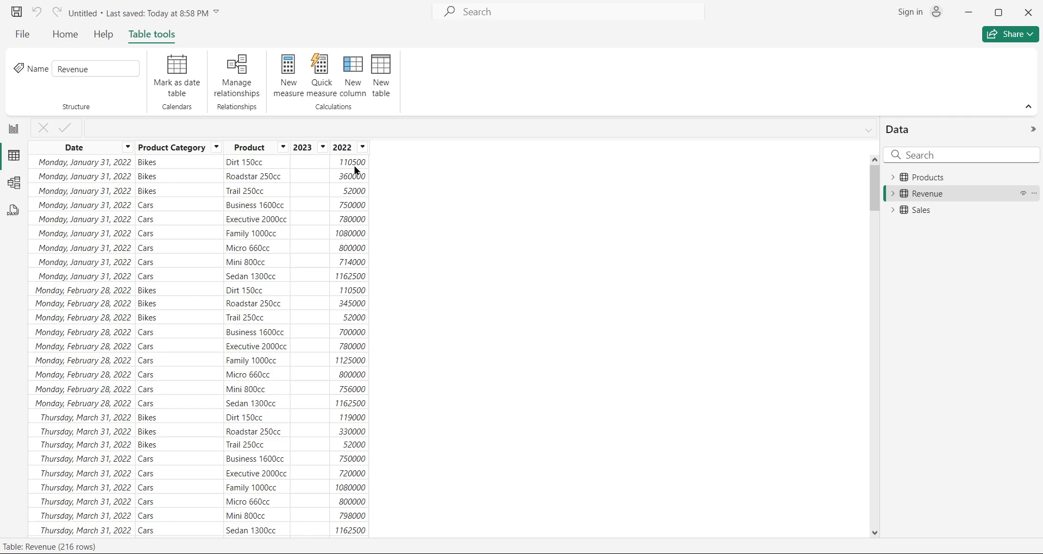
{"action": "left_click", "coordinate": [350, 81]}
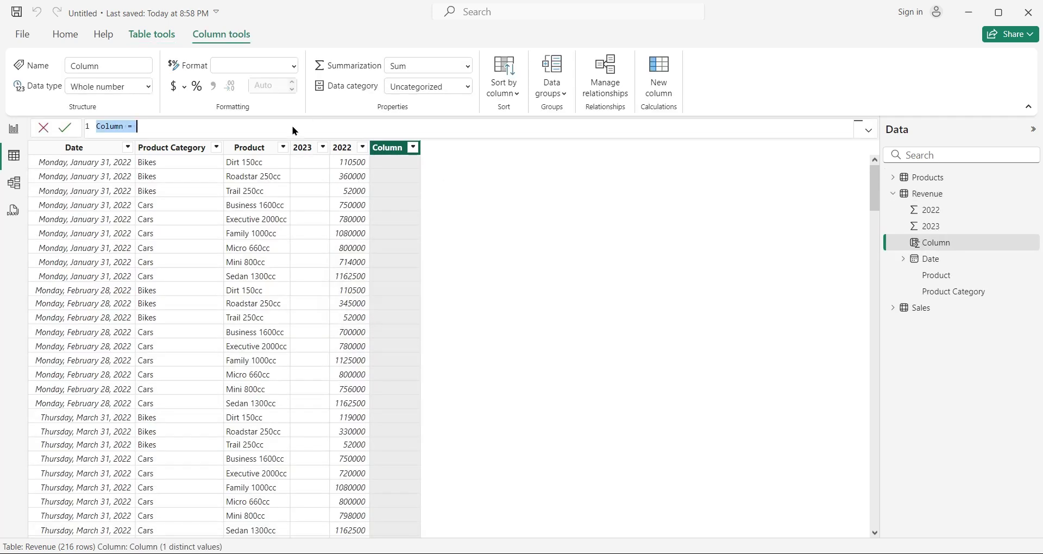
Start the formula YTD = CALCULATE( SUM(Revenue[2023]), in the expanded formula editor
{"action": "type", "text": "YTD"}
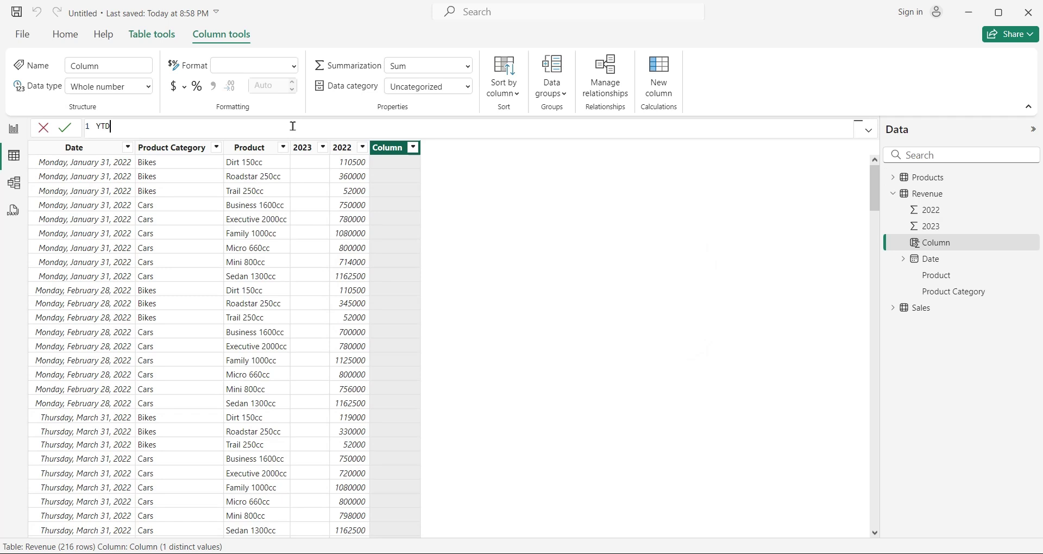
{"action": "type", "text": " = calc"}
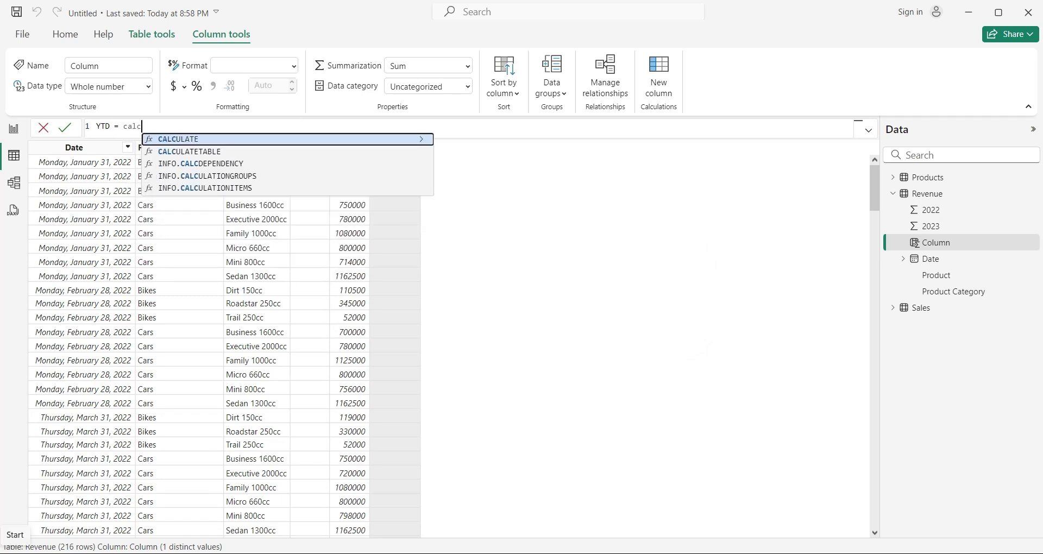
{"action": "type", "text": "ulate("}
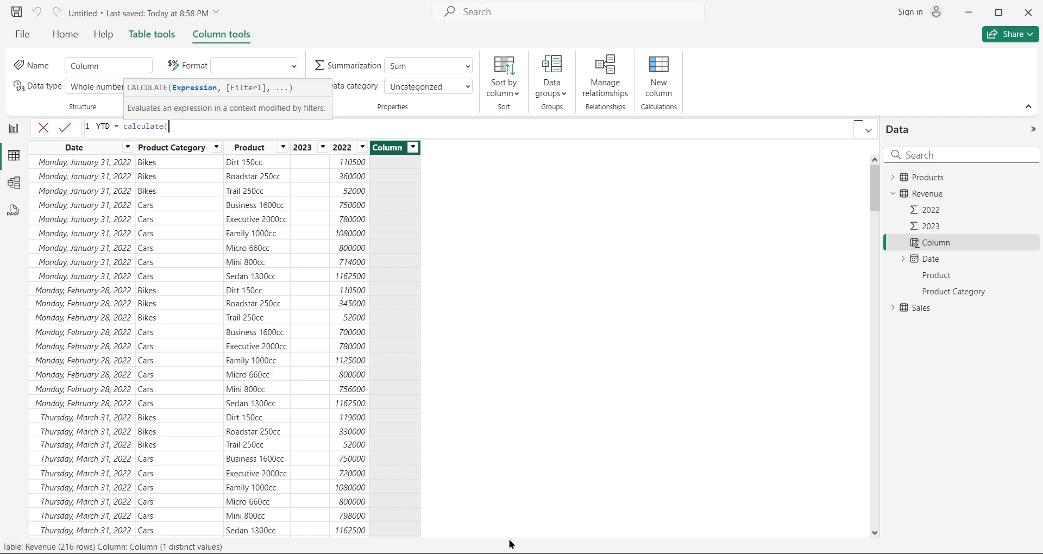
{"action": "left_click", "coordinate": [869, 129]}
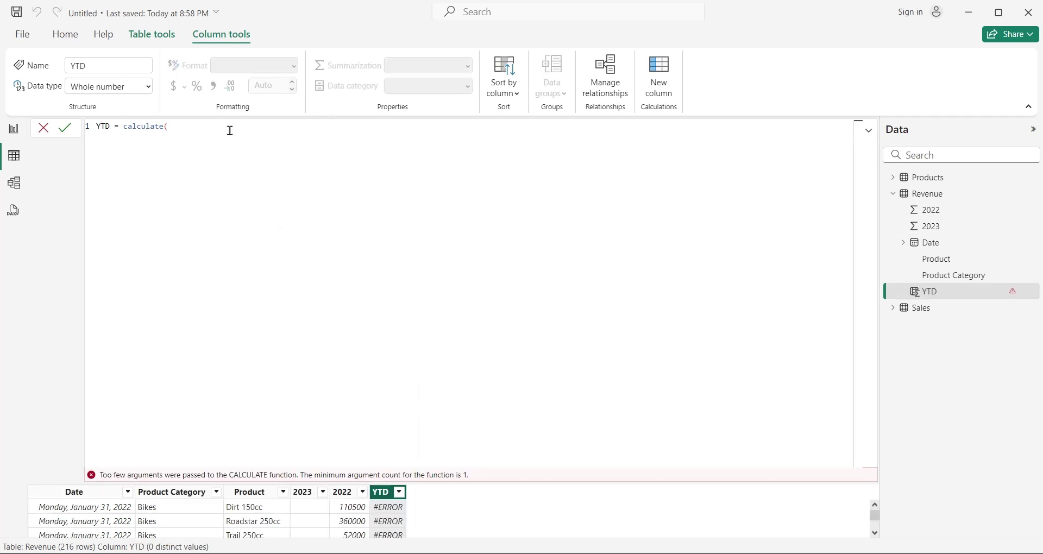
{"action": "key", "text": "shift+Return"}
{"action": "type", "text": "sum"}
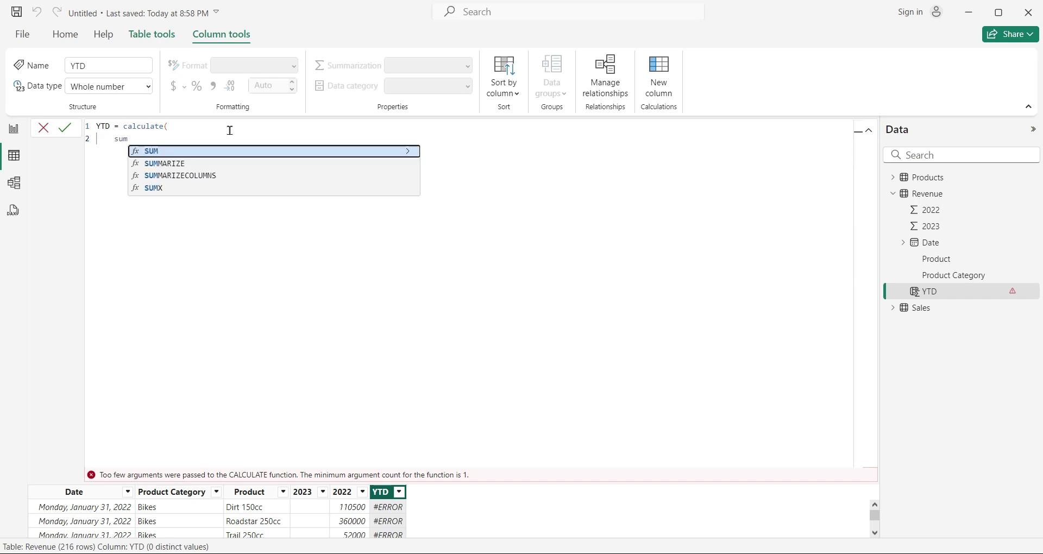
{"action": "type", "text": "("}
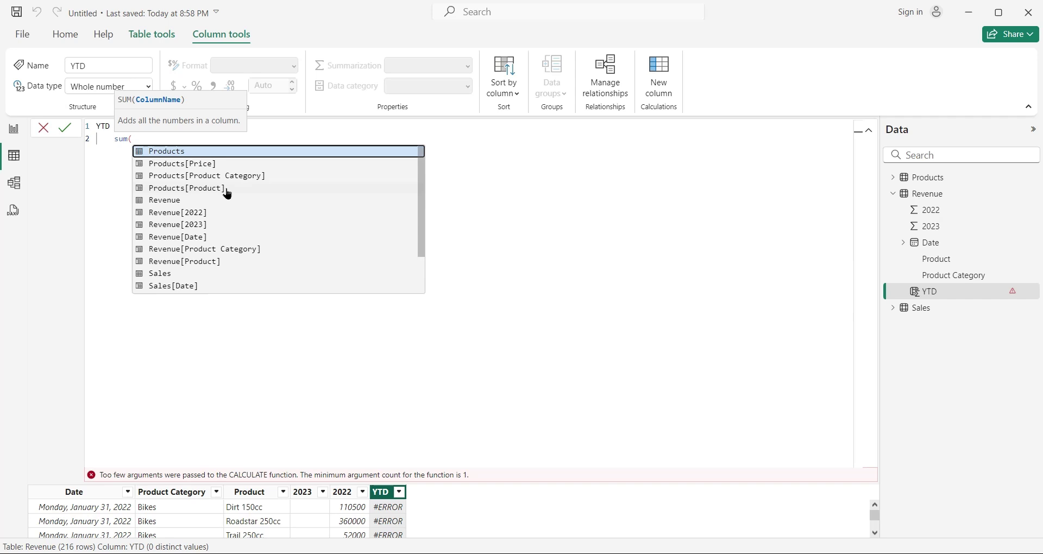
{"action": "left_click", "coordinate": [195, 225]}
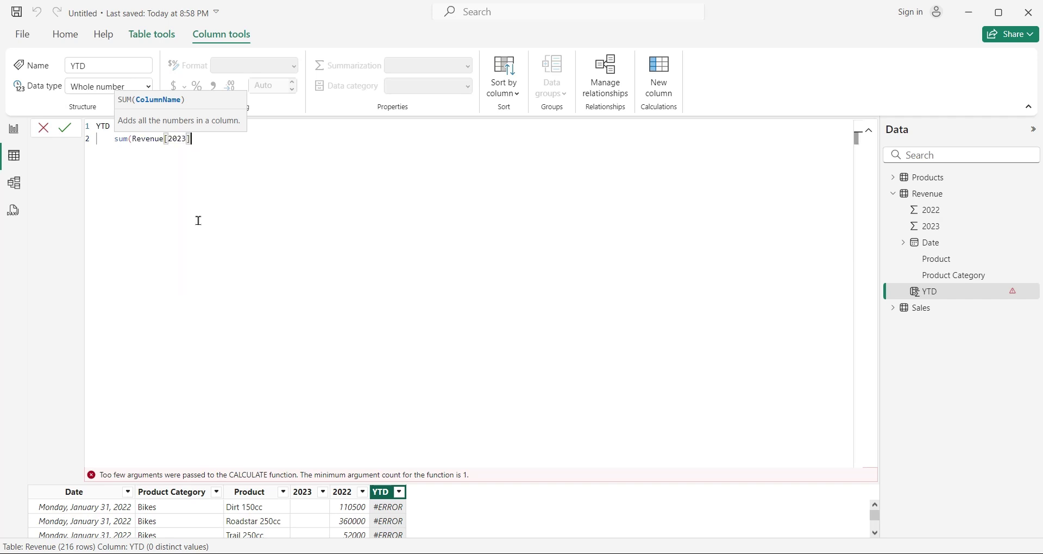
{"action": "type", "text": ")"}
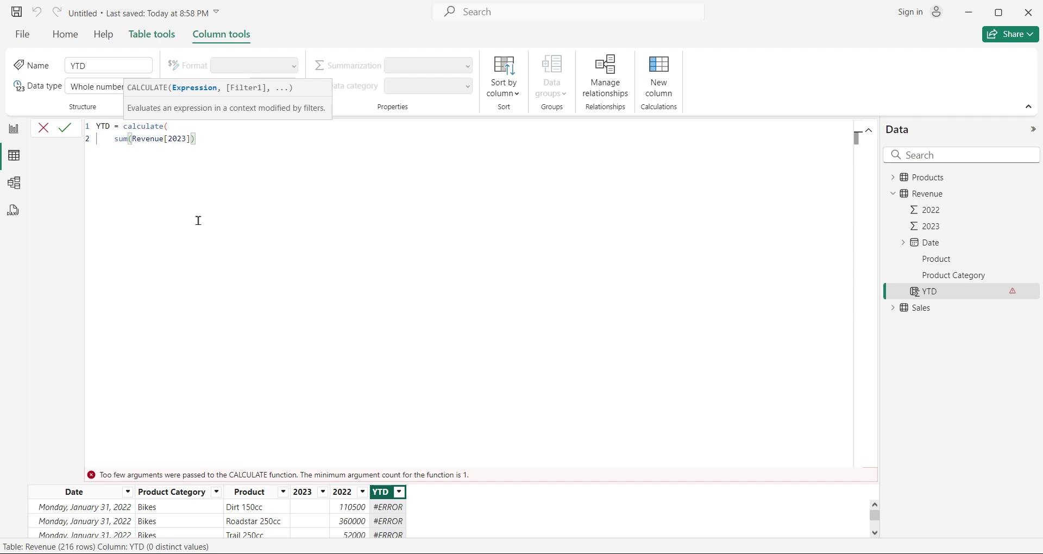
{"action": "type", "text": ","}
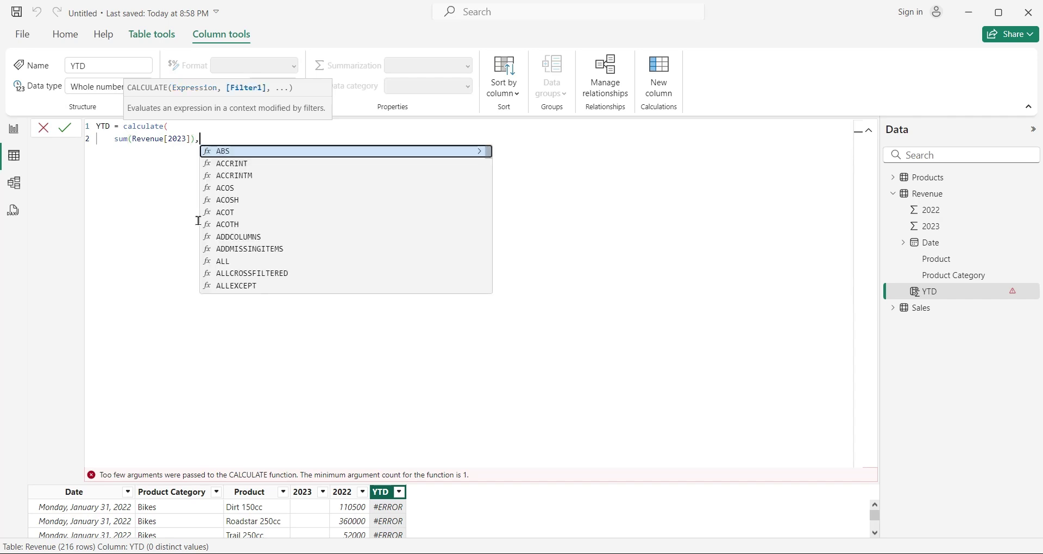
Add the FILTER(ALL(Revenue), argument on new lines of the YTD formula
{"action": "key", "text": "shift+Return"}
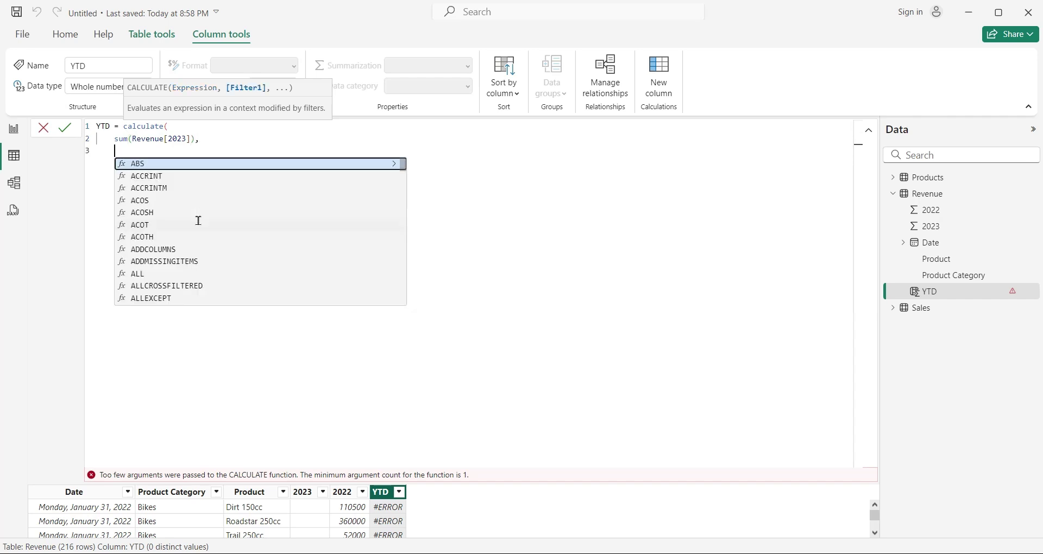
{"action": "type", "text": "f"}
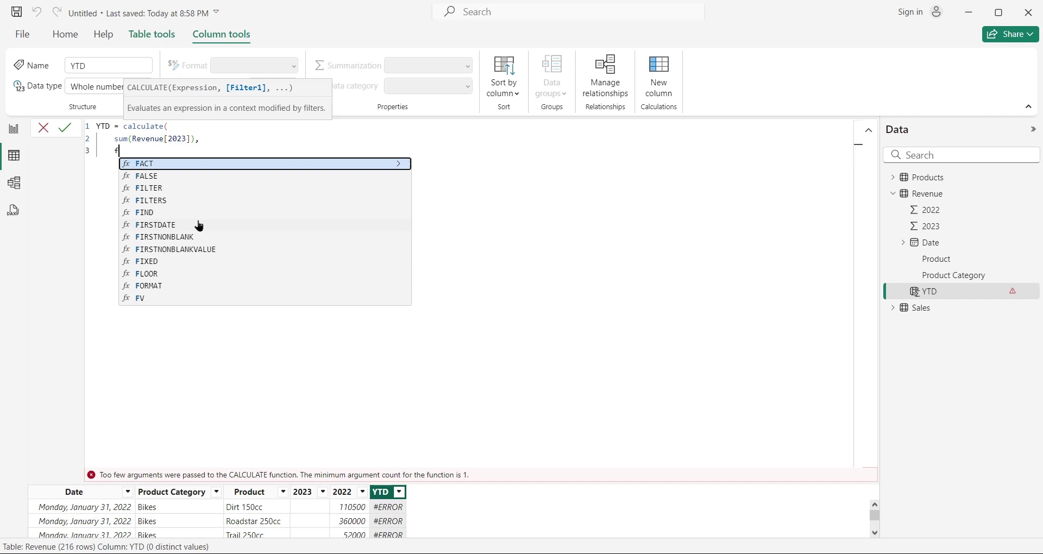
{"action": "type", "text": "ilter"}
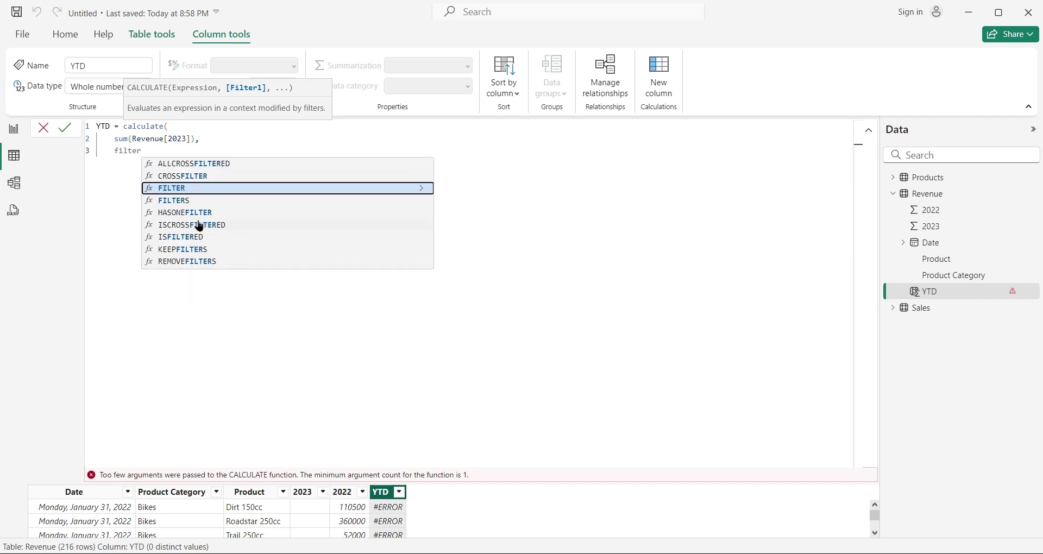
{"action": "type", "text": "("}
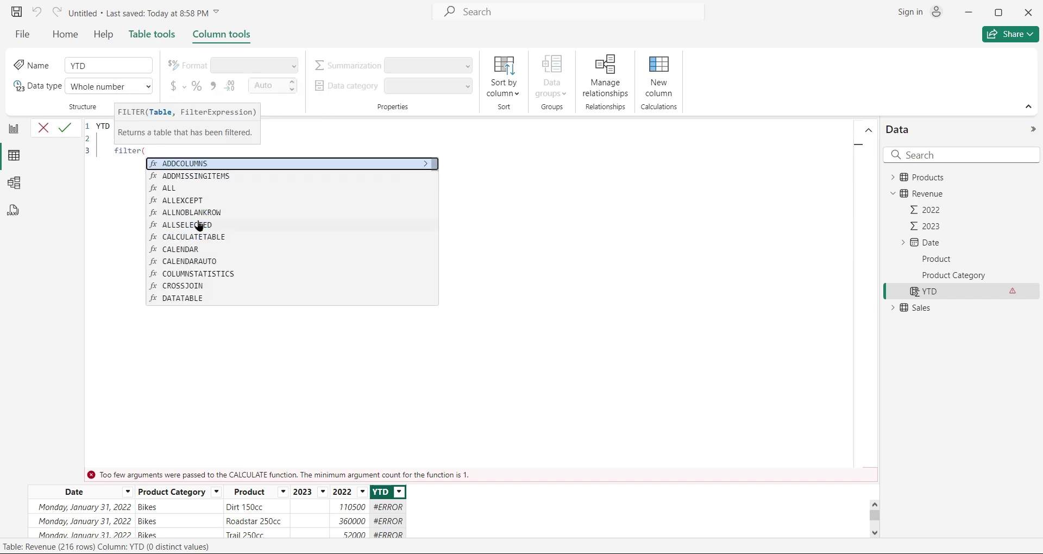
{"action": "key", "text": "shift+Return"}
{"action": "type", "text": "all("}
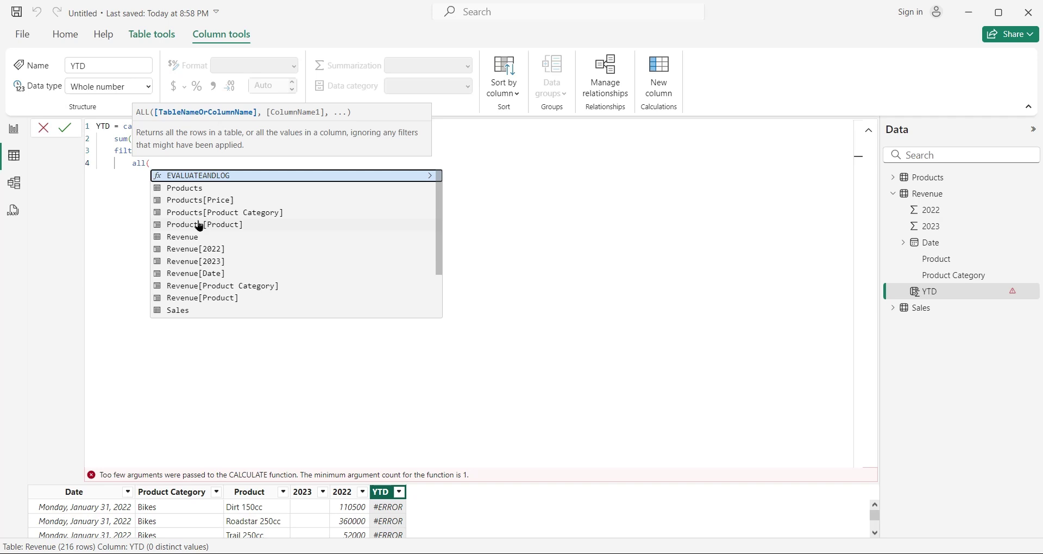
{"action": "left_click", "coordinate": [189, 237]}
{"action": "type", "text": ")"}
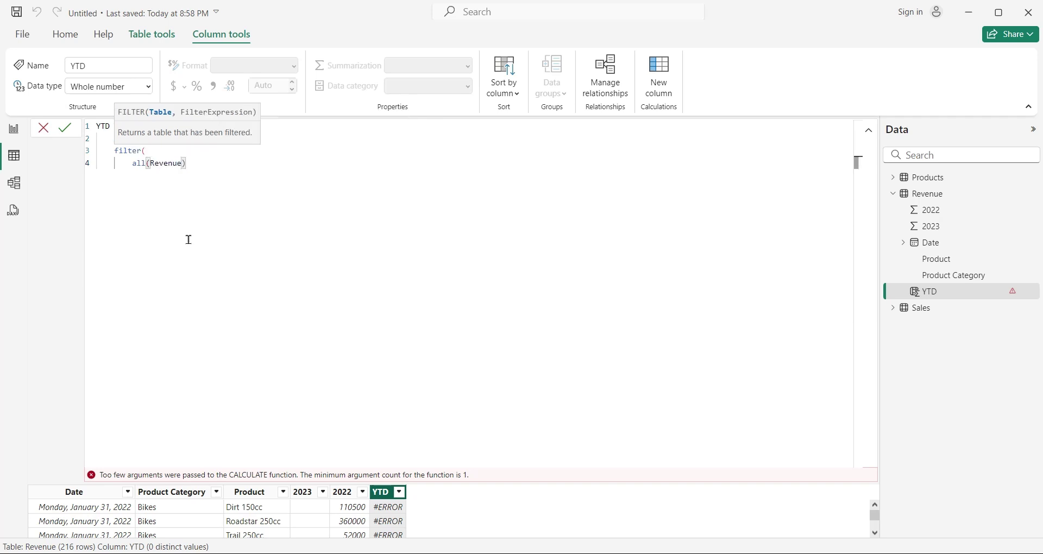
{"action": "type", "text": ","}
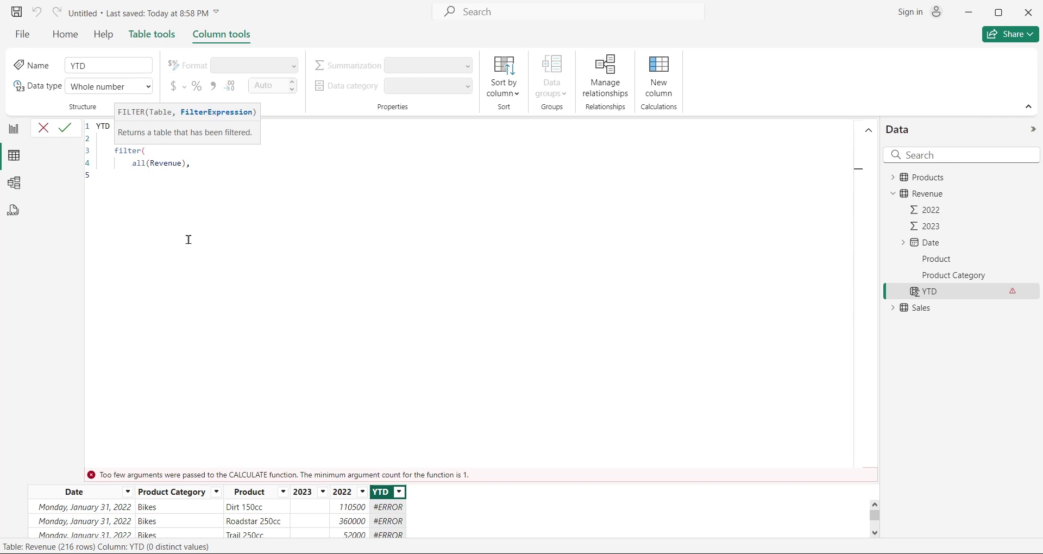
Add the filter condition Revenue[Date] <= EARLIER(Revenue[Date])
{"action": "type", "text": "date"}
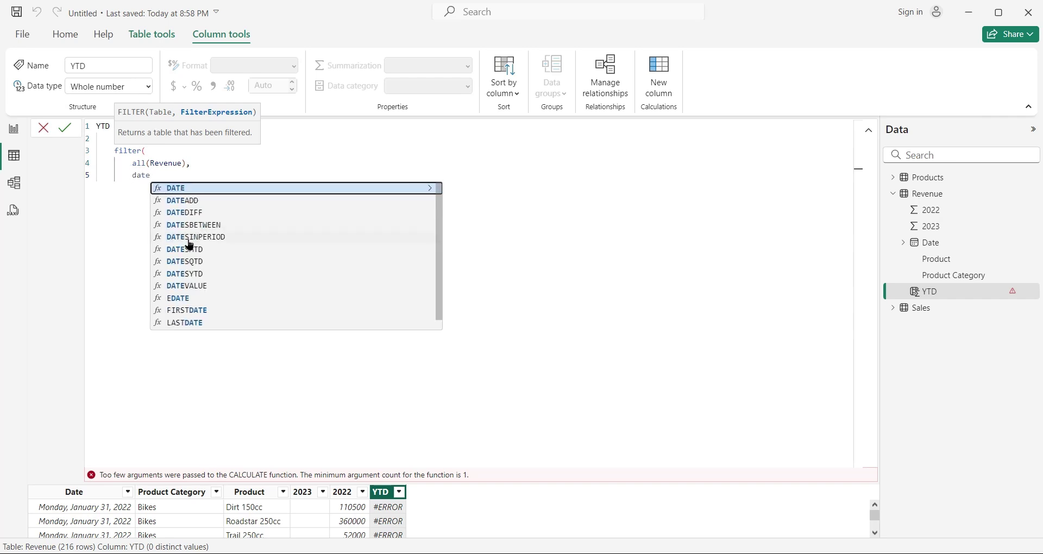
{"action": "scroll", "coordinate": [190, 246], "scroll_direction": "down", "scroll_amount": 1}
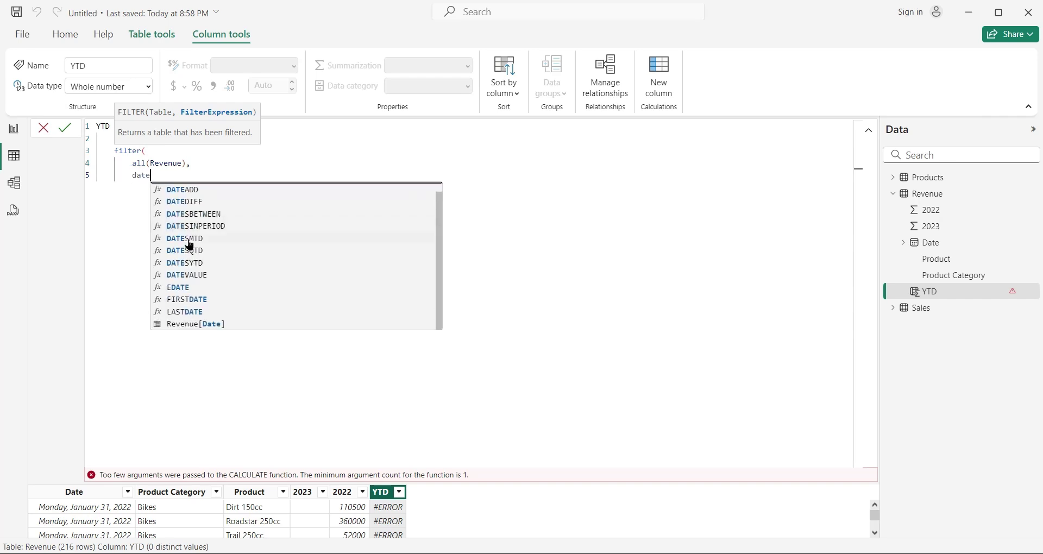
{"action": "left_click", "coordinate": [203, 326]}
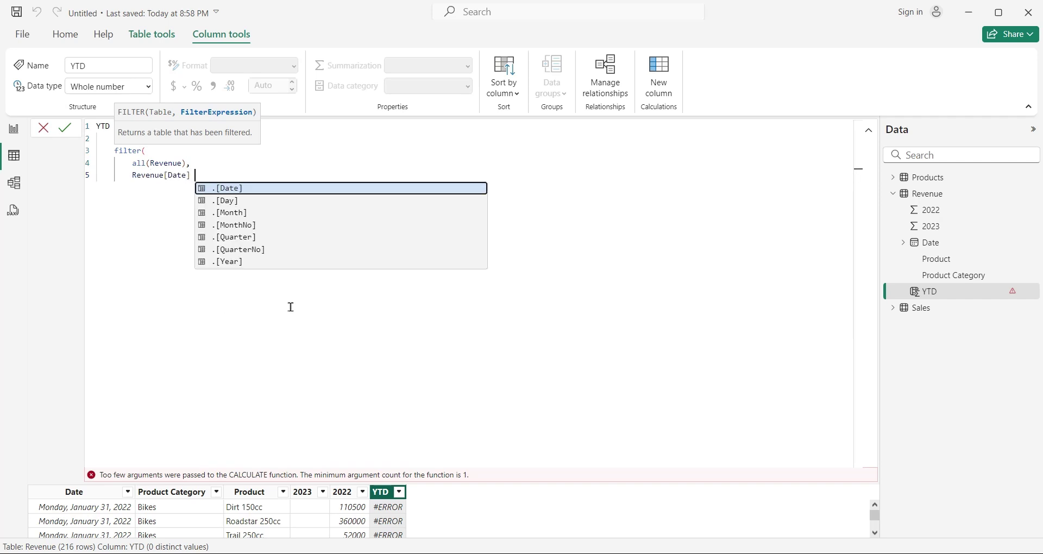
{"action": "type", "text": "<= "}
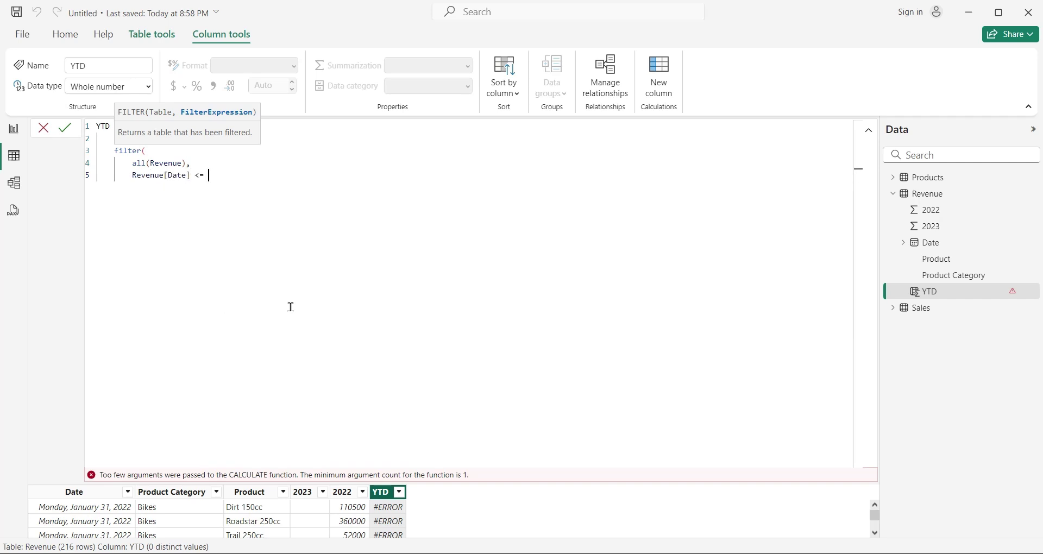
{"action": "type", "text": "earlier("}
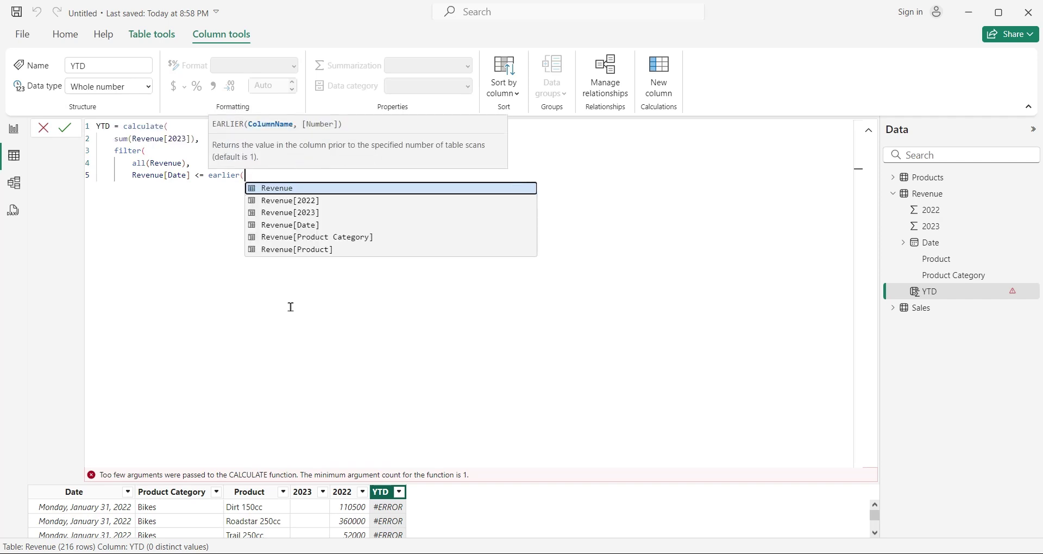
{"action": "left_click", "coordinate": [302, 224]}
{"action": "type", "text": ")"}
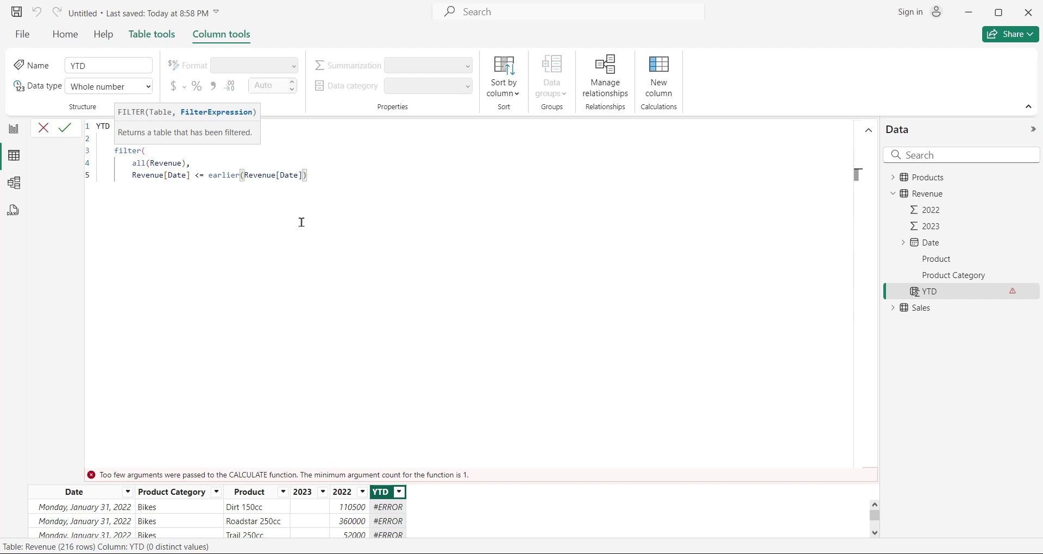
Close the remaining brackets and commit the YTD column formula
{"action": "key", "text": "Return"}
{"action": "type", "text": ")"}
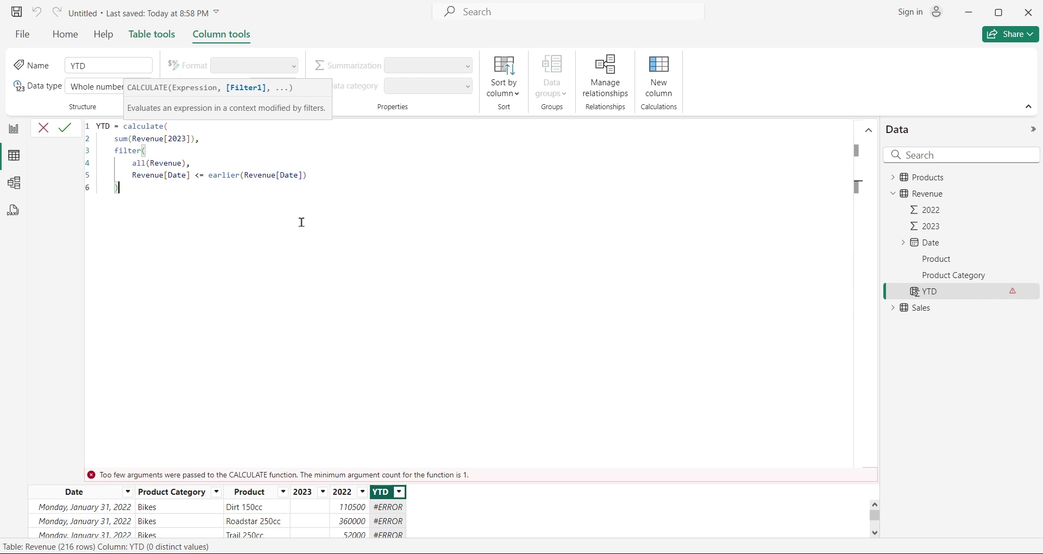
{"action": "key", "text": "Return"}
{"action": "type", "text": ")"}
{"action": "left_click", "coordinate": [66, 129]}
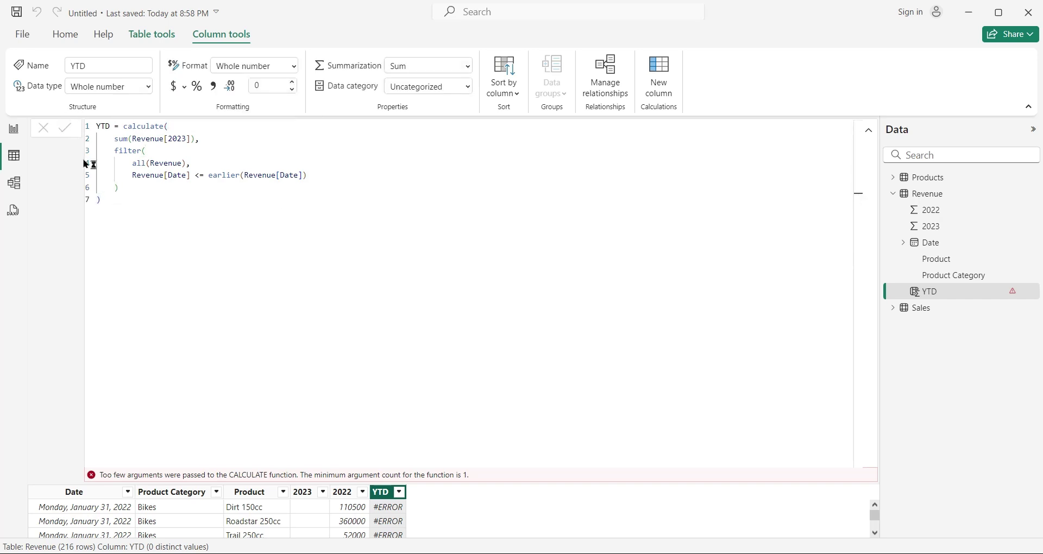
Check the 2023, 2022 and YTD running-total columns, then return to Report view
{"action": "left_click", "coordinate": [868, 129]}
{"action": "mouse_move", "coordinate": [874, 184]}
{"action": "left_mouse_down"}
{"action": "mouse_move", "coordinate": [879, 494]}
{"action": "mouse_move", "coordinate": [877, 326]}
{"action": "left_mouse_up"}
{"action": "left_click", "coordinate": [303, 147]}
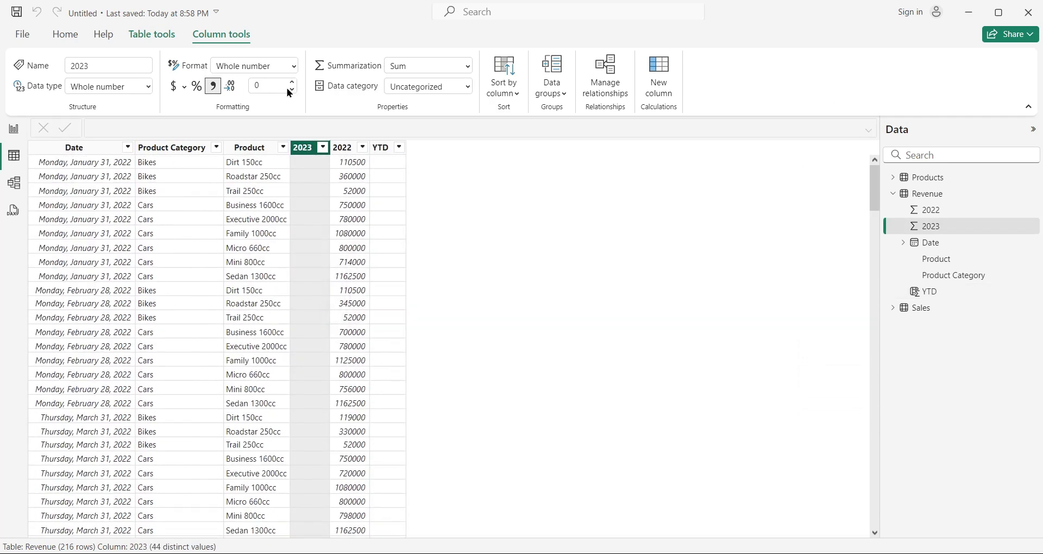
{"action": "left_click", "coordinate": [343, 147]}
{"action": "left_click", "coordinate": [383, 148]}
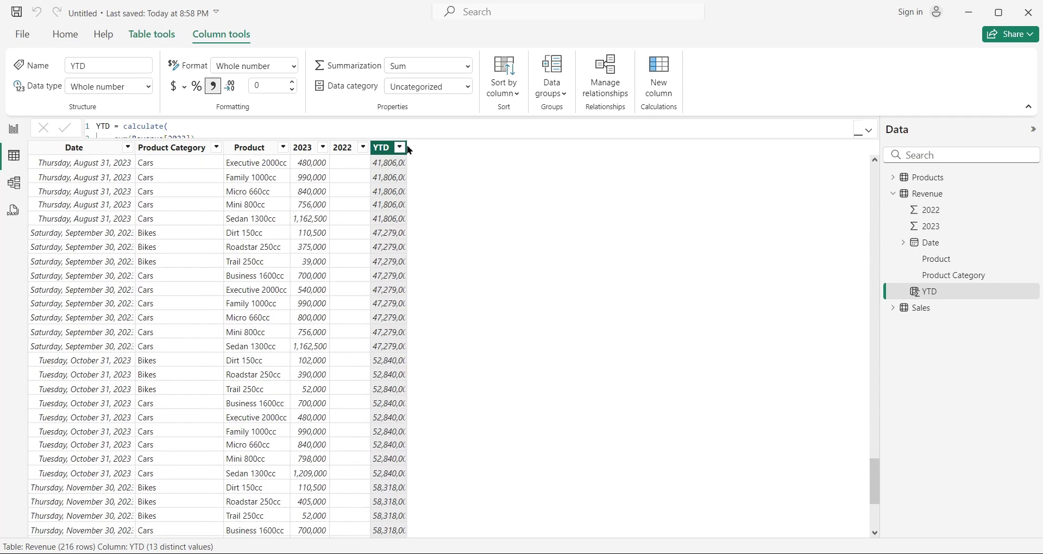
{"action": "left_click", "coordinate": [13, 129]}
{"action": "left_click", "coordinate": [128, 360]}
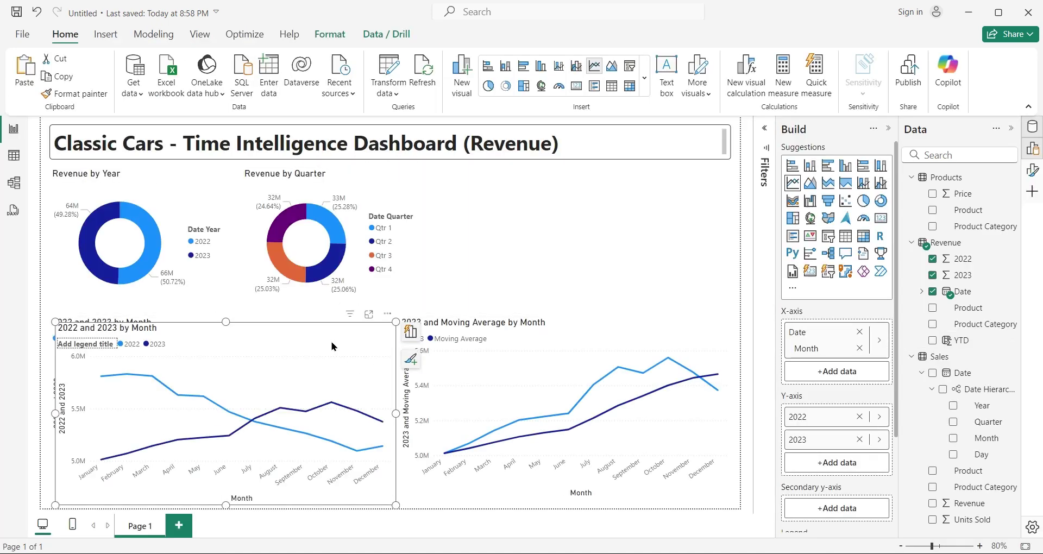
Duplicate the monthly chart and size the copy in the top-right area beside the donuts
{"action": "left_click_drag", "start_coordinate": [333, 346], "coordinate": [598, 209]}
{"action": "left_click_drag", "start_coordinate": [660, 189], "coordinate": [667, 189]}
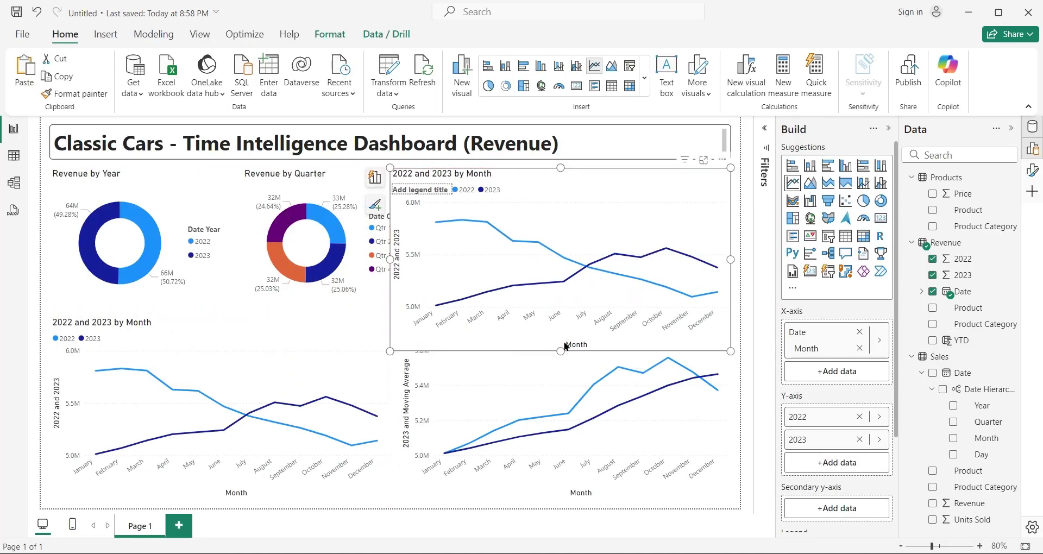
{"action": "mouse_move", "coordinate": [565, 353]}
{"action": "left_mouse_down"}
{"action": "mouse_move", "coordinate": [565, 332]}
{"action": "mouse_move", "coordinate": [578, 325]}
{"action": "left_mouse_up"}
{"action": "left_click", "coordinate": [576, 330]}
{"action": "left_click_drag", "start_coordinate": [392, 256], "coordinate": [400, 255]}
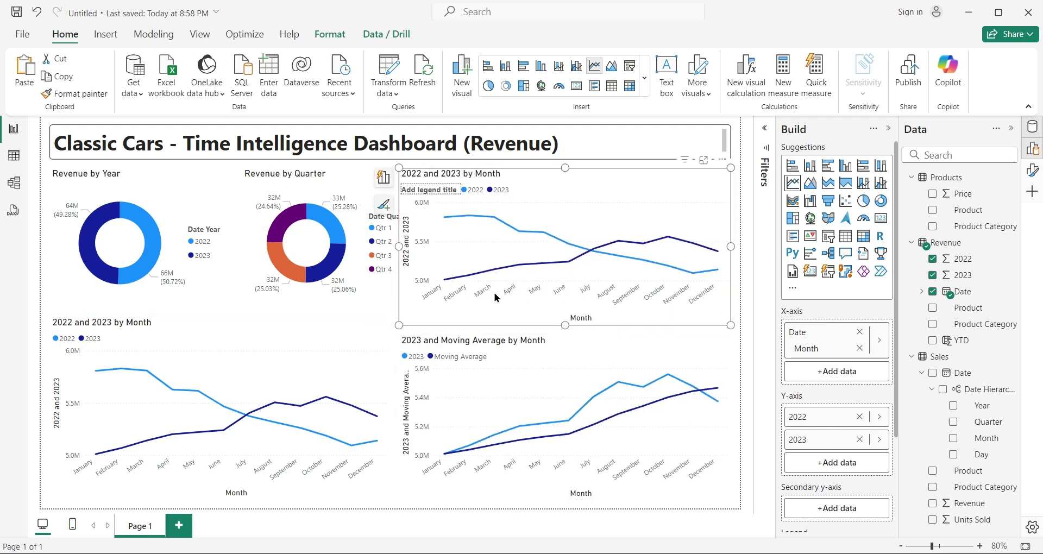
Make the copy plot only YTD by replacing the 2022 and 2023 series
{"action": "left_click", "coordinate": [859, 416]}
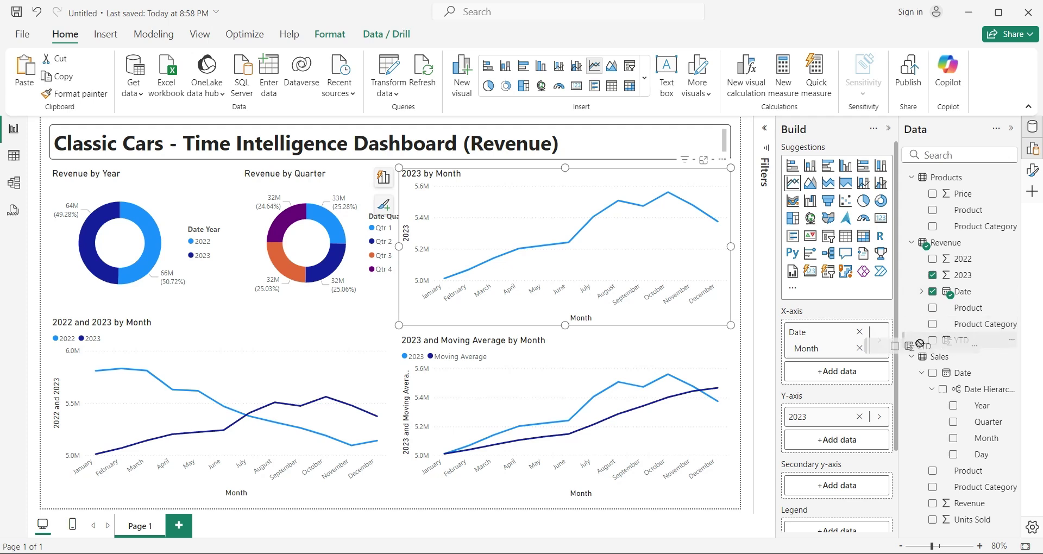
{"action": "left_click_drag", "start_coordinate": [919, 343], "coordinate": [815, 441]}
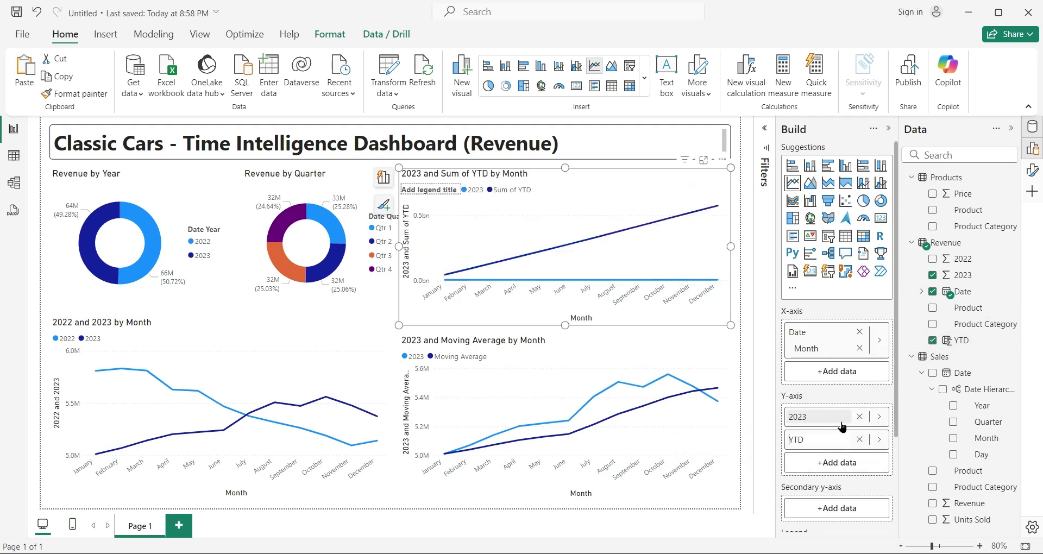
{"action": "key", "text": "Return"}
{"action": "left_click", "coordinate": [858, 417]}
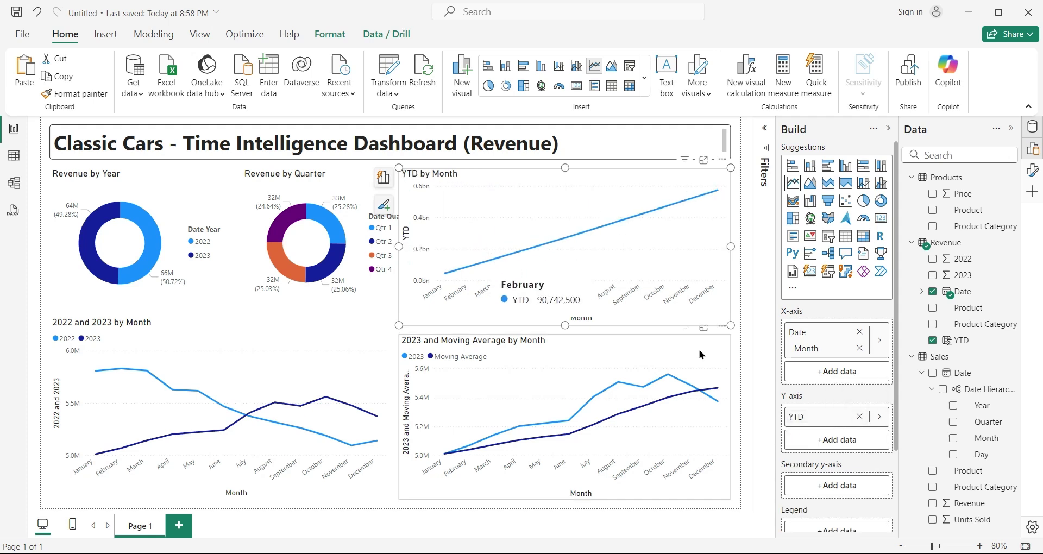
Turn on a visual border with rounded corners for all visuals on the page
{"action": "key", "text": "ctrl+a"}
{"action": "left_click", "coordinate": [1032, 170]}
{"action": "left_click", "coordinate": [717, 179]}
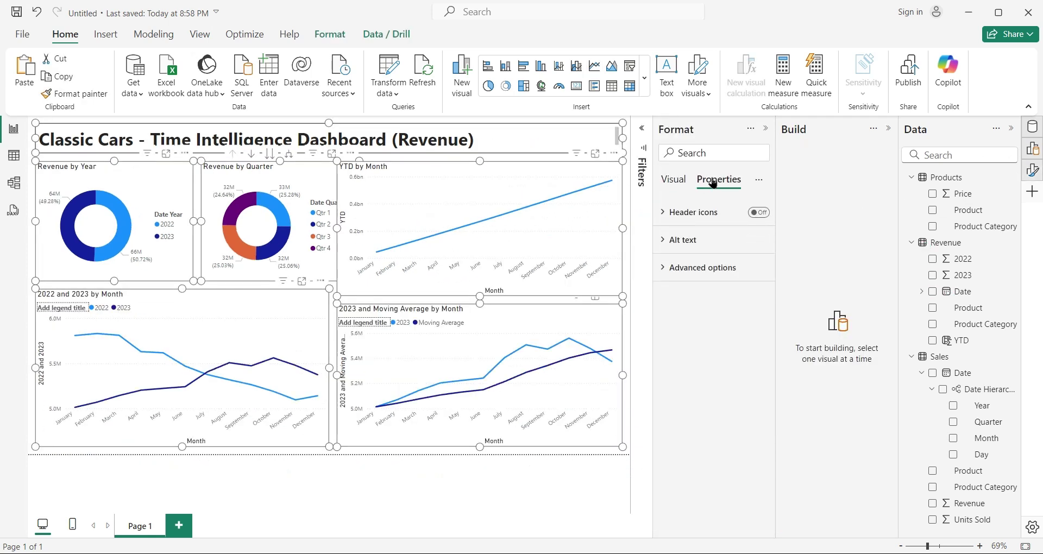
{"action": "left_click", "coordinate": [673, 179]}
{"action": "scroll", "coordinate": [747, 435], "scroll_direction": "down", "scroll_amount": 3}
{"action": "left_click", "coordinate": [747, 432]}
{"action": "scroll", "coordinate": [706, 412], "scroll_direction": "down", "scroll_amount": 2}
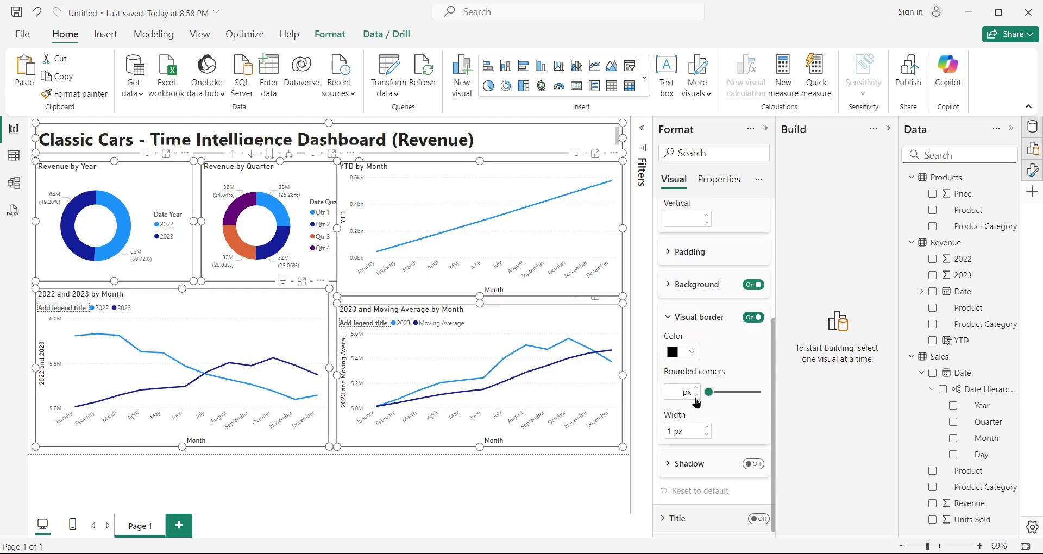
{"action": "left_click", "coordinate": [696, 388]}
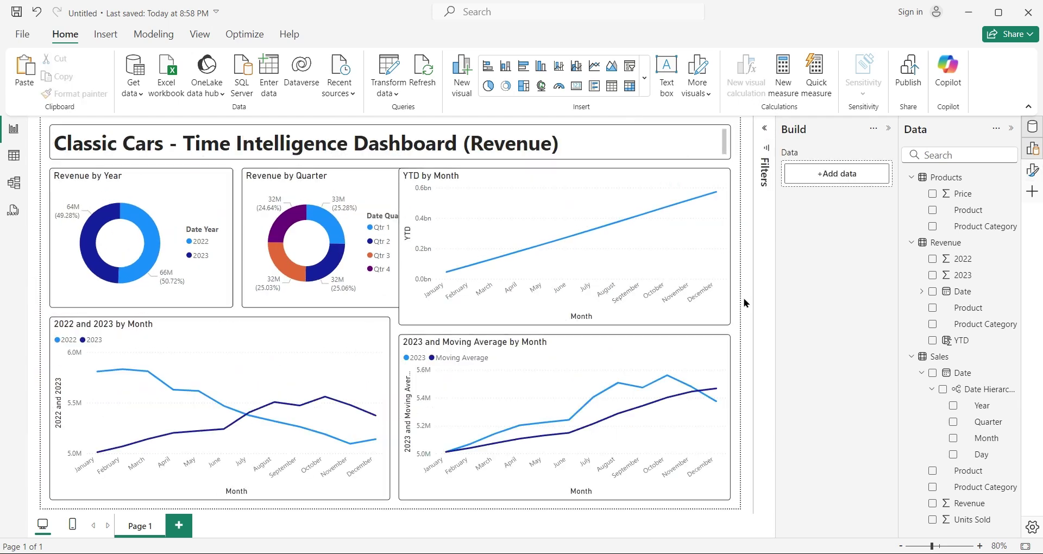
{"action": "left_click", "coordinate": [354, 298]}
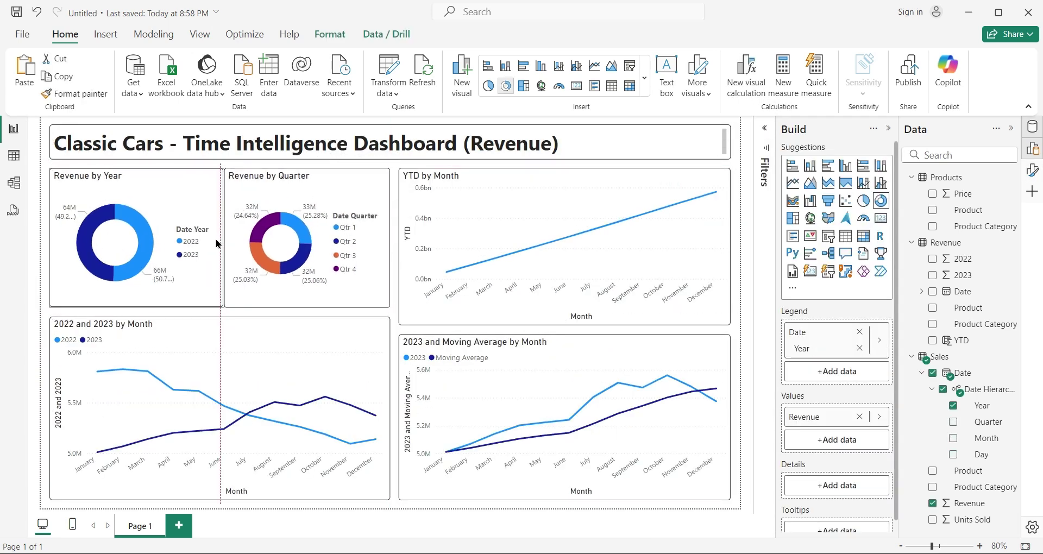
Resize the monthly chart and enlarge the two donut charts to fill their row
{"action": "left_click", "coordinate": [242, 328]}
{"action": "mouse_move", "coordinate": [228, 316]}
{"action": "left_mouse_down"}
{"action": "mouse_move", "coordinate": [226, 335]}
{"action": "mouse_move", "coordinate": [244, 325]}
{"action": "mouse_move", "coordinate": [206, 325]}
{"action": "left_mouse_up"}
{"action": "left_click", "coordinate": [302, 301]}
{"action": "left_click", "coordinate": [207, 302]}
{"action": "left_click", "coordinate": [745, 181]}
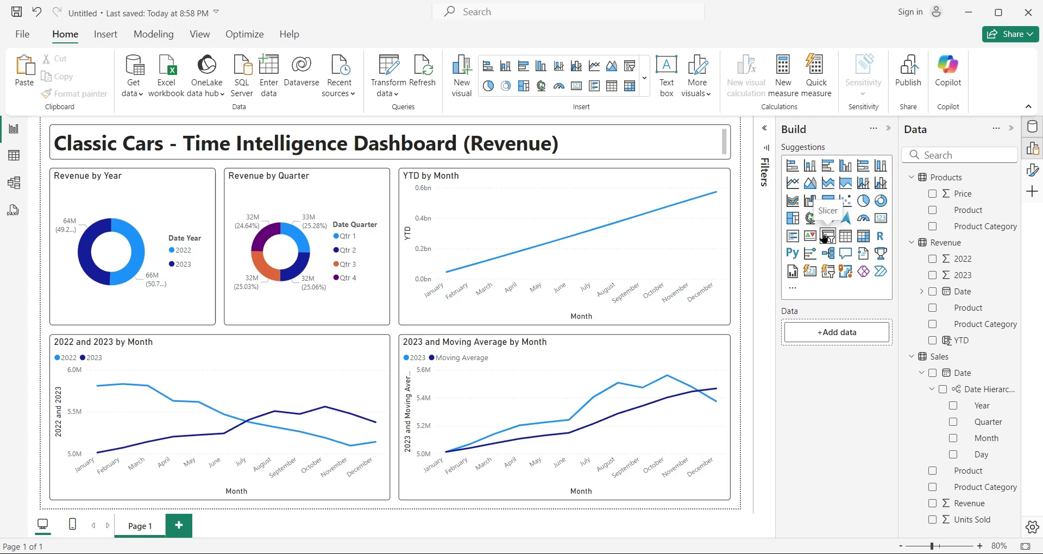
Insert a bordered dropdown slicer with Product Category and Product fields
{"action": "left_click", "coordinate": [827, 237]}
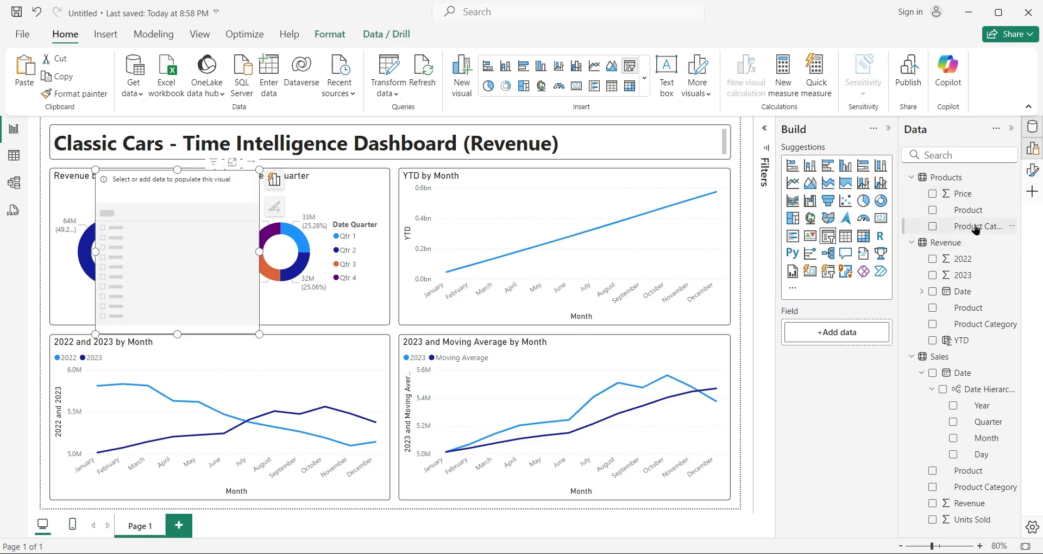
{"action": "left_click_drag", "start_coordinate": [976, 226], "coordinate": [217, 239]}
{"action": "left_click_drag", "start_coordinate": [969, 210], "coordinate": [837, 354]}
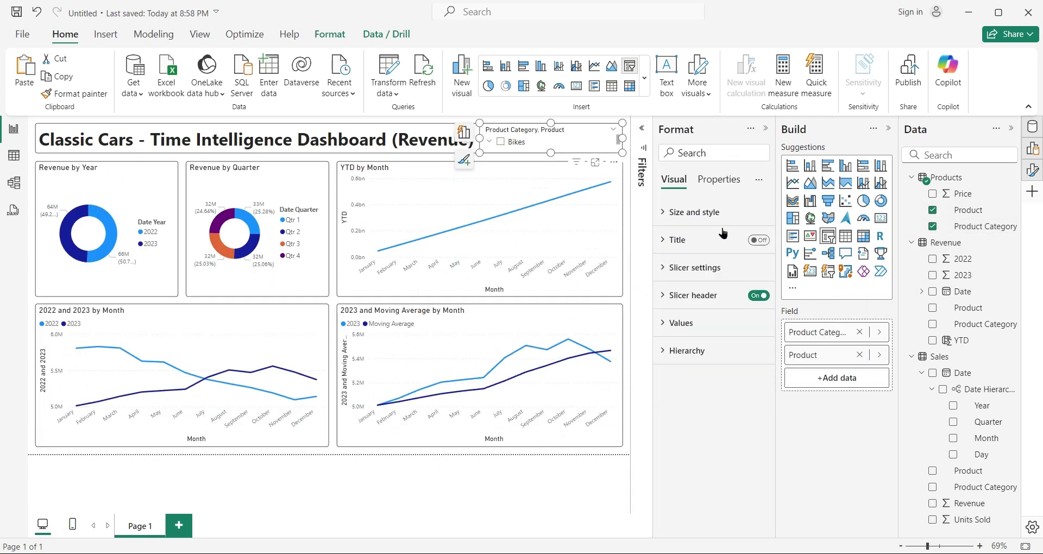
{"action": "left_click", "coordinate": [713, 335]}
{"action": "left_click", "coordinate": [713, 387]}
{"action": "left_click", "coordinate": [718, 180]}
{"action": "scroll", "coordinate": [697, 398], "scroll_direction": "down", "scroll_amount": 5}
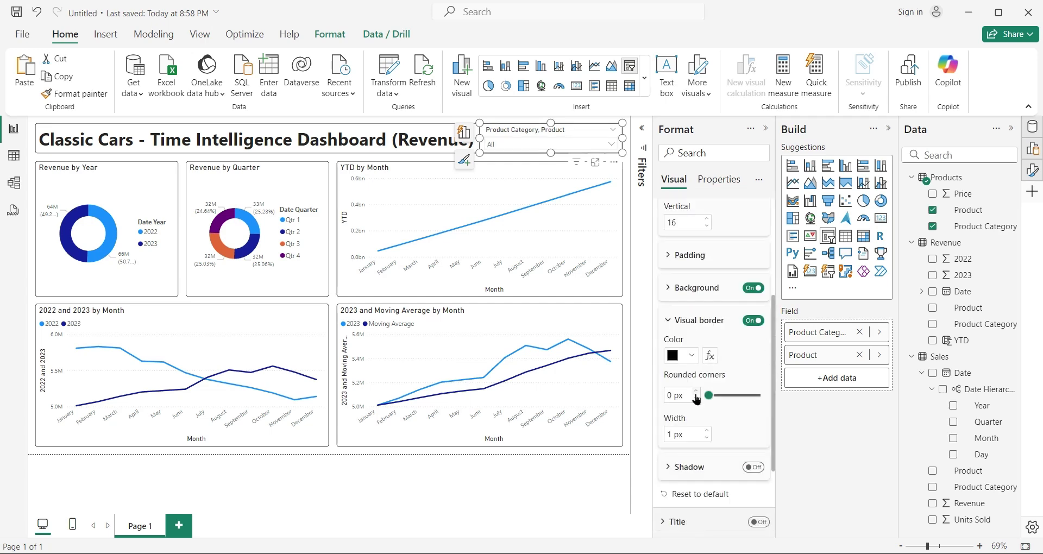
Set the dashboard title's font size to 24 and widen the slicer beside it
{"action": "left_click", "coordinate": [766, 129]}
{"action": "left_click", "coordinate": [271, 142]}
{"action": "key", "text": "ctrl+a"}
{"action": "left_click", "coordinate": [196, 226]}
{"action": "left_click", "coordinate": [219, 353]}
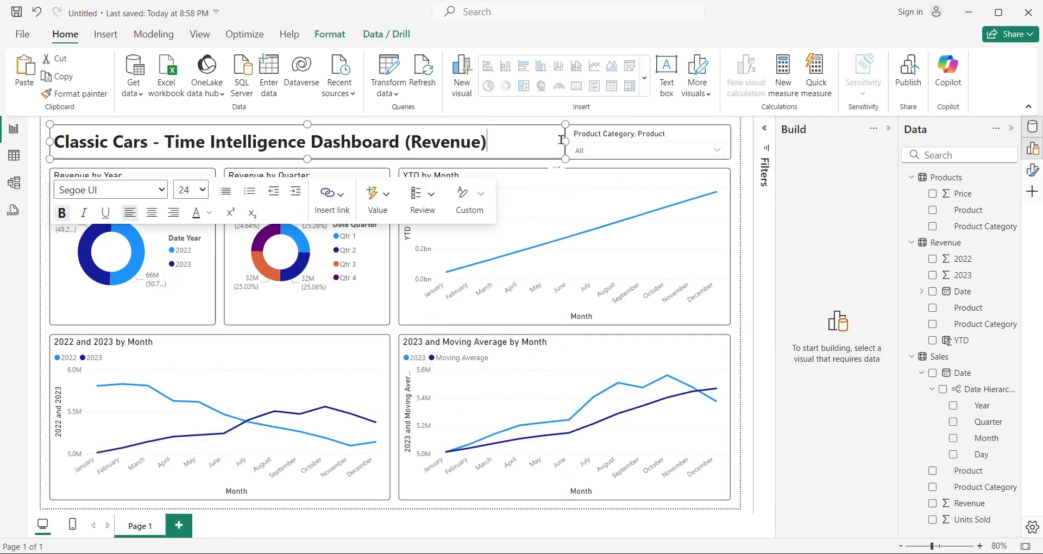
{"action": "left_click_drag", "start_coordinate": [566, 154], "coordinate": [514, 154]}
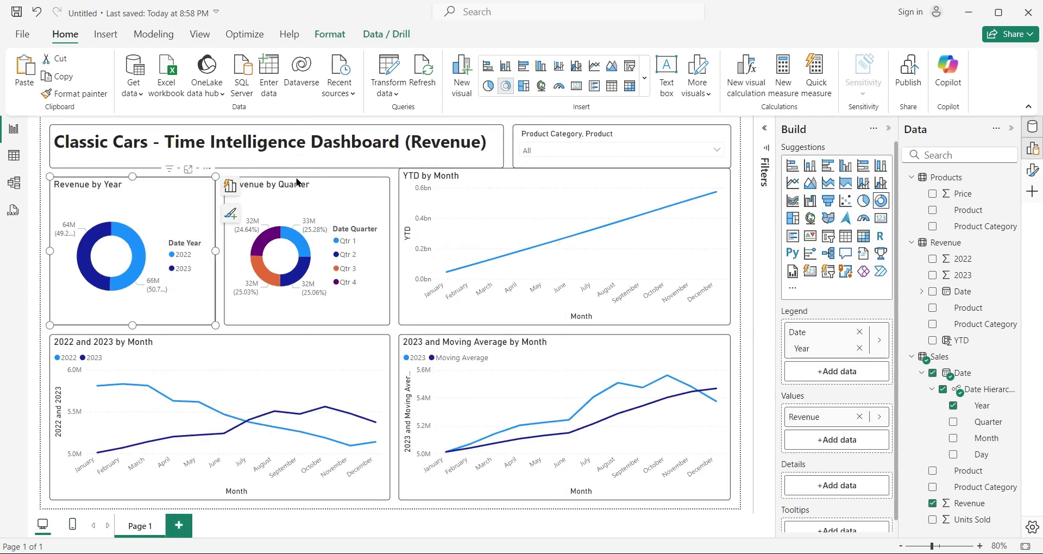
Test the product slicer on Bikes and then Cars, expanding Cars and clearing it
{"action": "left_click", "coordinate": [745, 288]}
{"action": "left_click", "coordinate": [718, 148]}
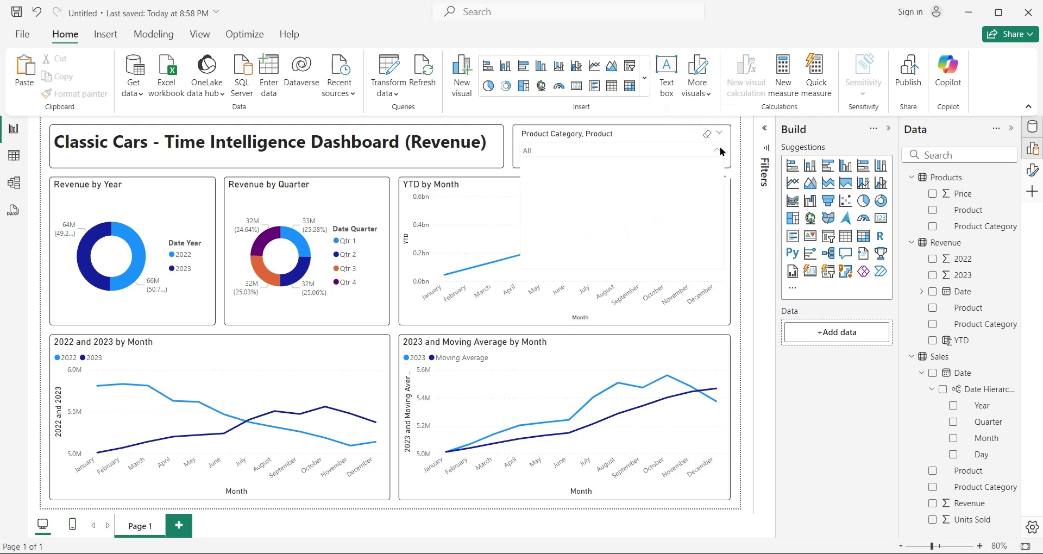
{"action": "left_click", "coordinate": [542, 165]}
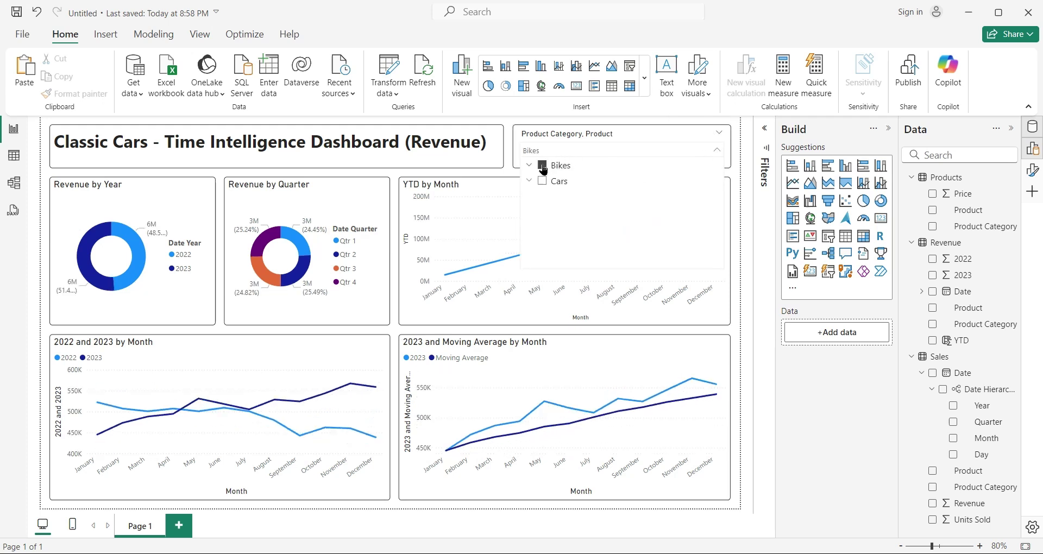
{"action": "left_click", "coordinate": [541, 183]}
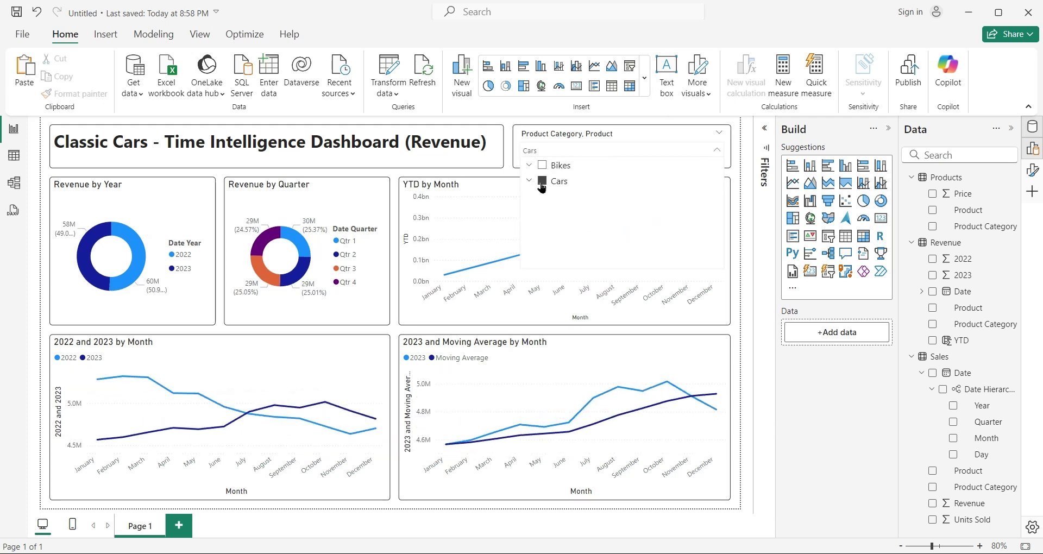
{"action": "left_click", "coordinate": [530, 182]}
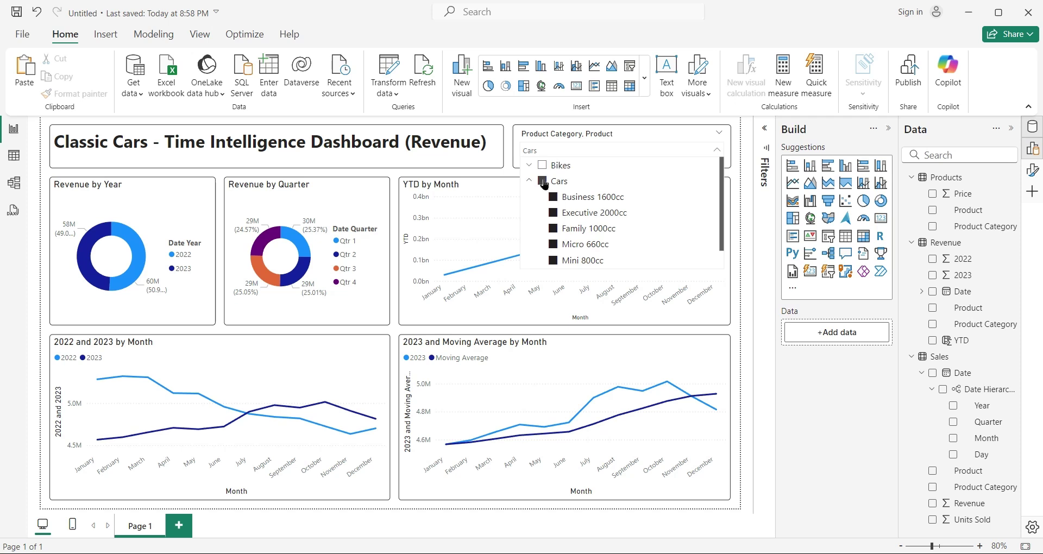
{"action": "left_click", "coordinate": [544, 182]}
Filter in turn to Business 1600cc, Executive 2000cc, Micro 660cc, Mini 800cc and Sedan 1300cc, then reselect all Cars
{"action": "left_click", "coordinate": [553, 198]}
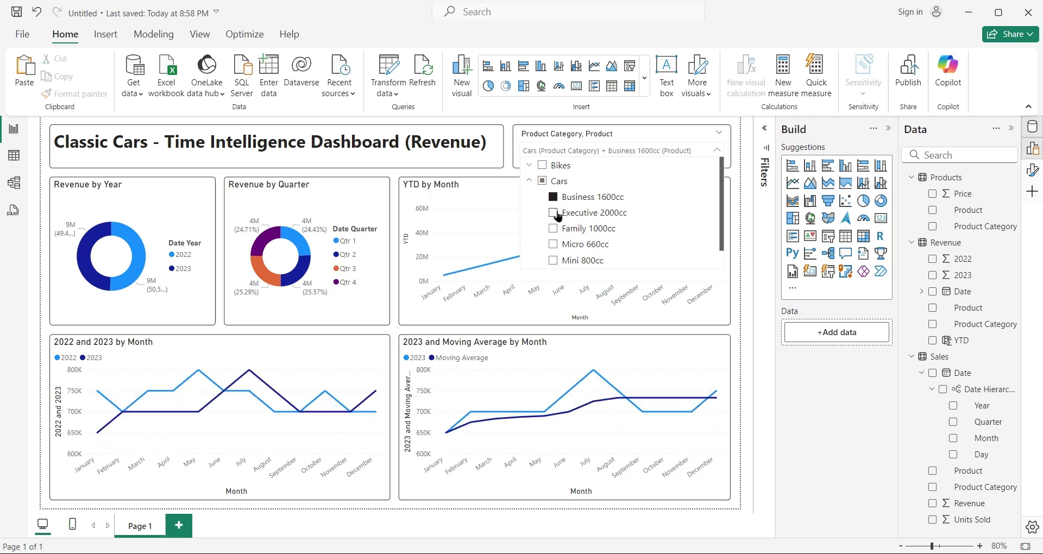
{"action": "left_click", "coordinate": [554, 214]}
{"action": "left_click", "coordinate": [553, 229]}
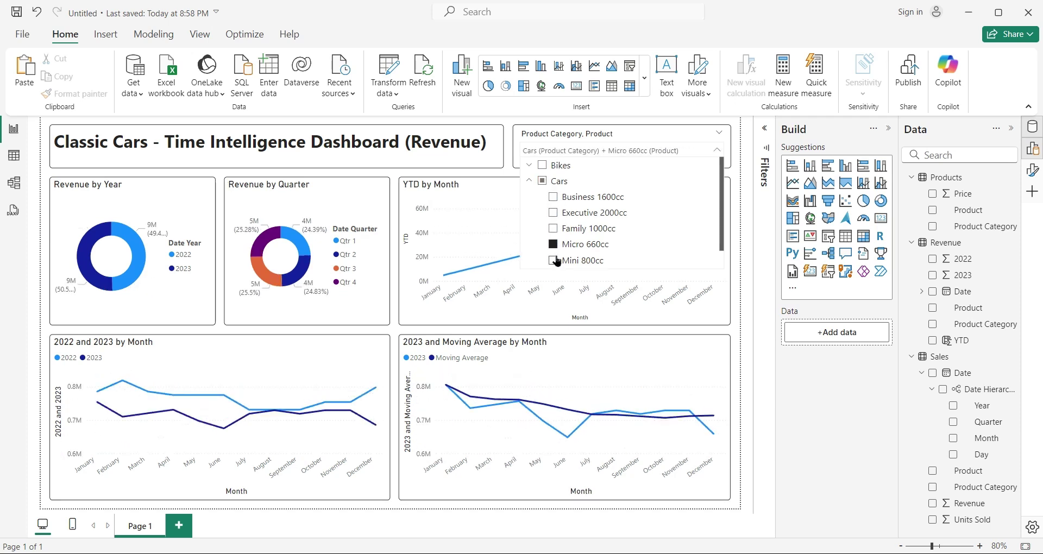
{"action": "left_click", "coordinate": [554, 261]}
{"action": "scroll", "coordinate": [554, 261], "scroll_direction": "down", "scroll_amount": 1}
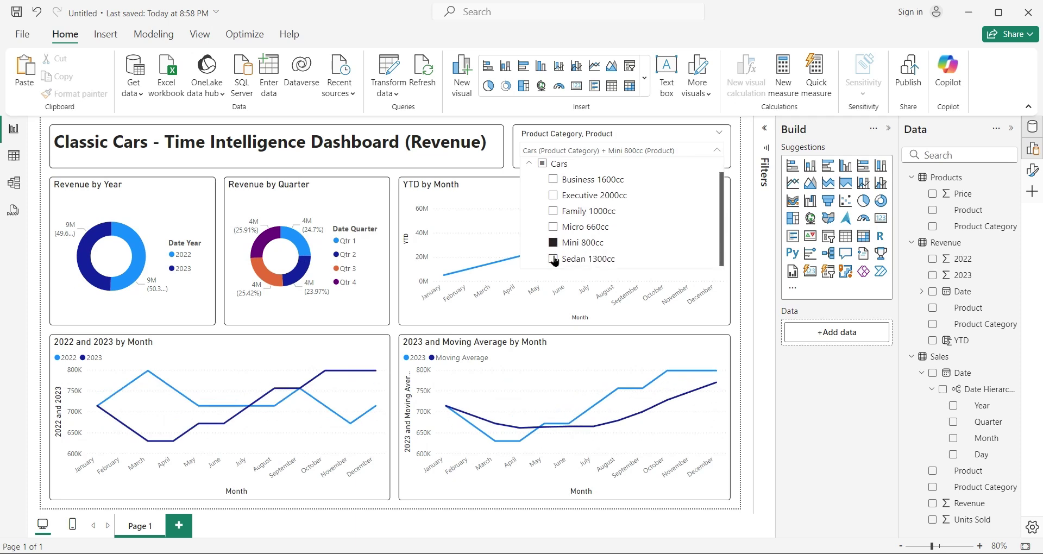
{"action": "left_click", "coordinate": [554, 259]}
{"action": "scroll", "coordinate": [545, 220], "scroll_direction": "up", "scroll_amount": 1}
{"action": "left_click", "coordinate": [541, 181]}
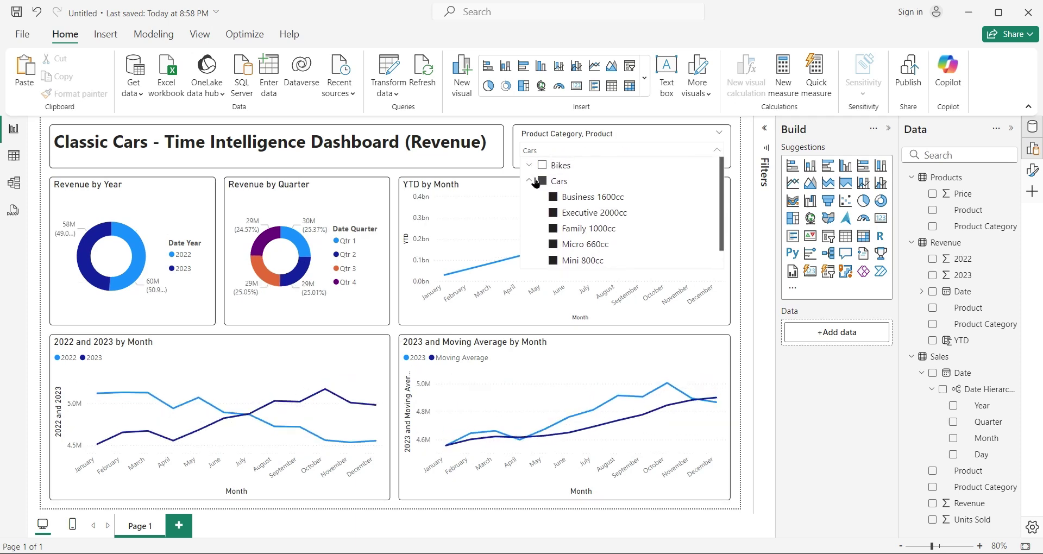
Filter to the Dirt 150cc, Roadstar 250cc and Trail 250cc bikes, then close the slicer list
{"action": "left_click", "coordinate": [529, 181]}
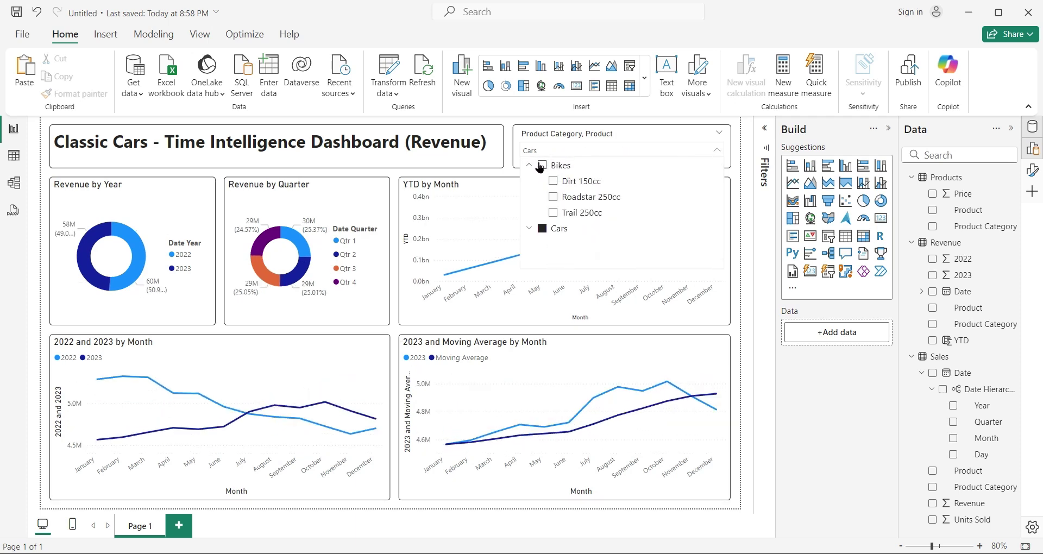
{"action": "left_click", "coordinate": [553, 181]}
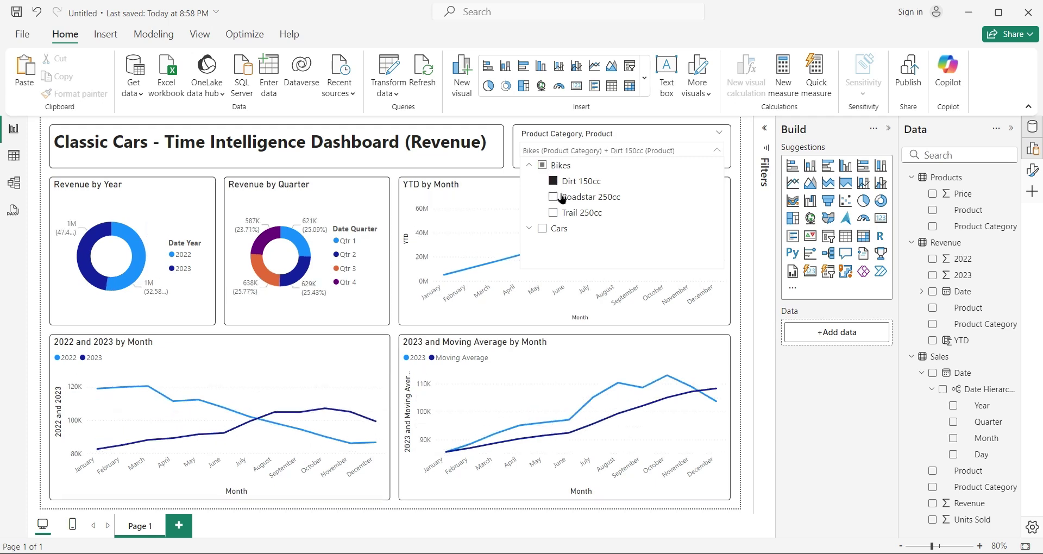
{"action": "left_click", "coordinate": [553, 196]}
{"action": "left_click", "coordinate": [553, 212]}
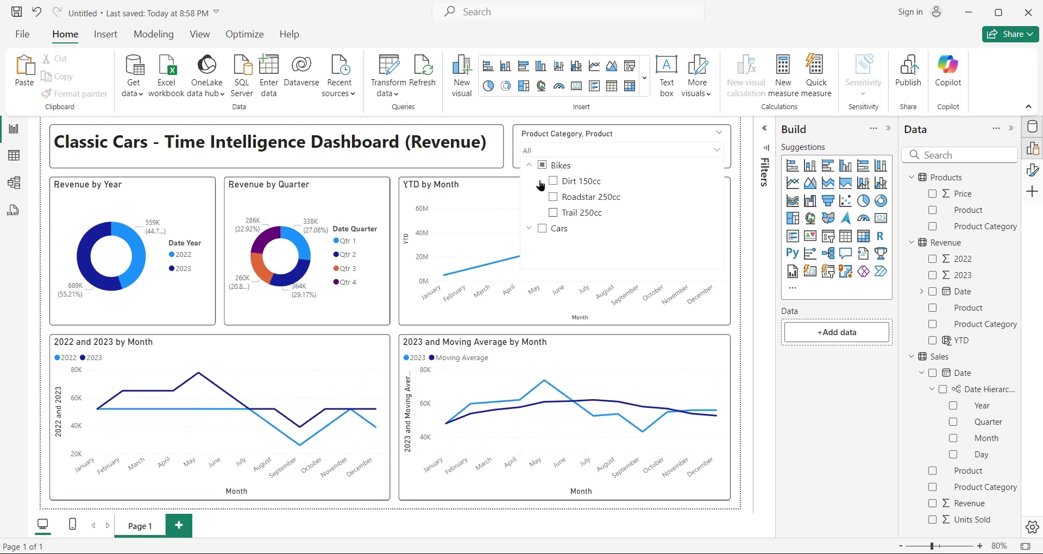
{"action": "left_click", "coordinate": [738, 190]}
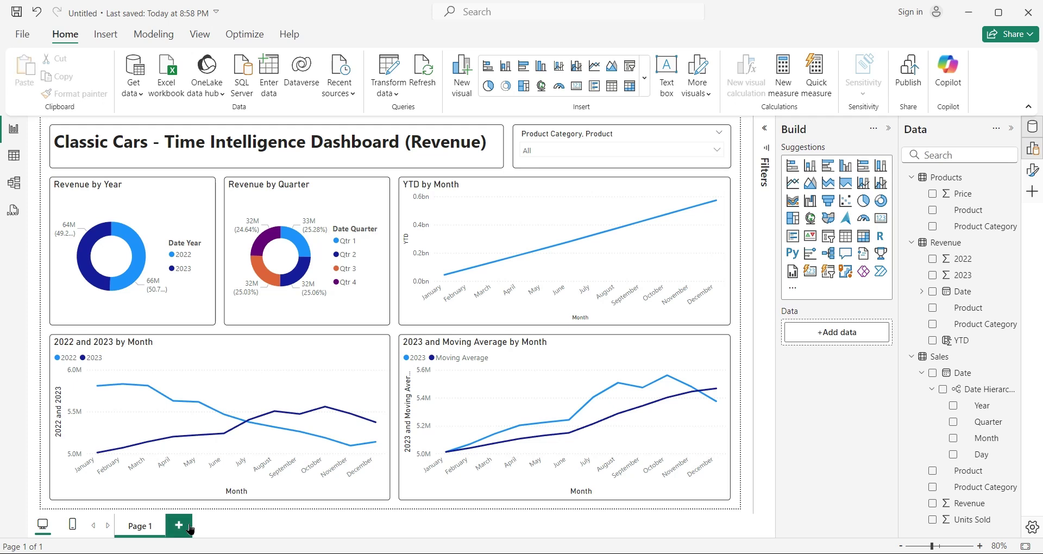
{"action": "left_click", "coordinate": [145, 525]}
{"action": "type", "text": "Revenue"}
Duplicate the Revenue page and name the copy Units_Sold
{"action": "right_click", "coordinate": [128, 531]}
{"action": "left_click", "coordinate": [163, 501]}
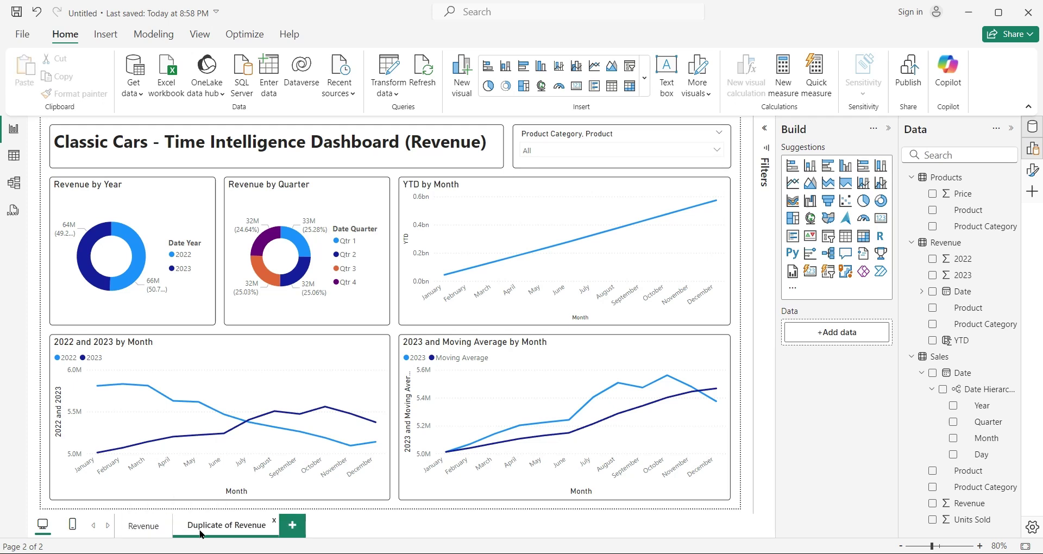
{"action": "type", "text": "_Sold"}
{"action": "key", "text": "Return"}
Change the title to end in '(Units Sold)' at font size 24
{"action": "left_click", "coordinate": [381, 143]}
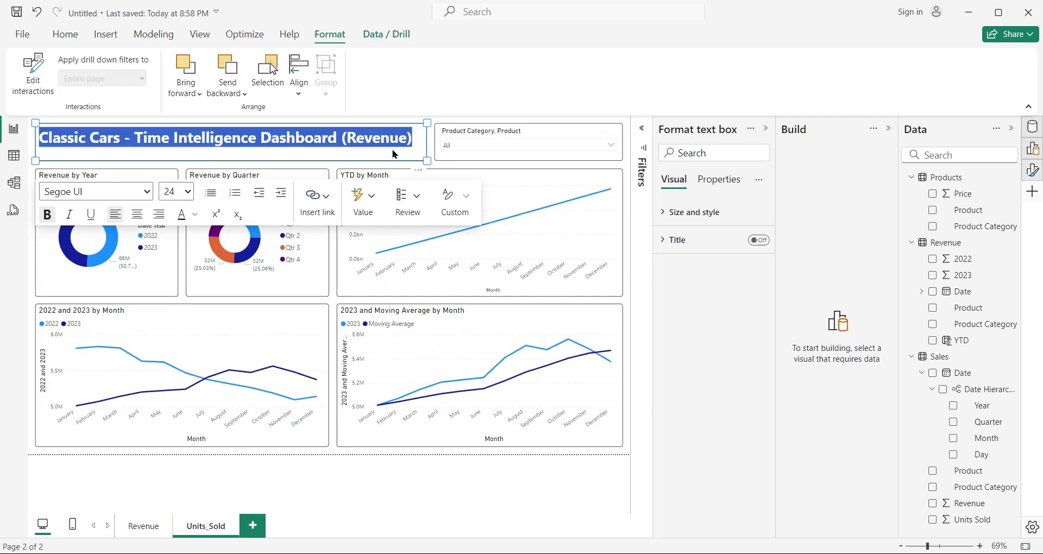
{"action": "double_click", "coordinate": [364, 137]}
{"action": "type", "text": "Units Sold"}
{"action": "key", "text": "ctrl+a"}
{"action": "left_click", "coordinate": [187, 191]}
{"action": "left_click", "coordinate": [172, 347]}
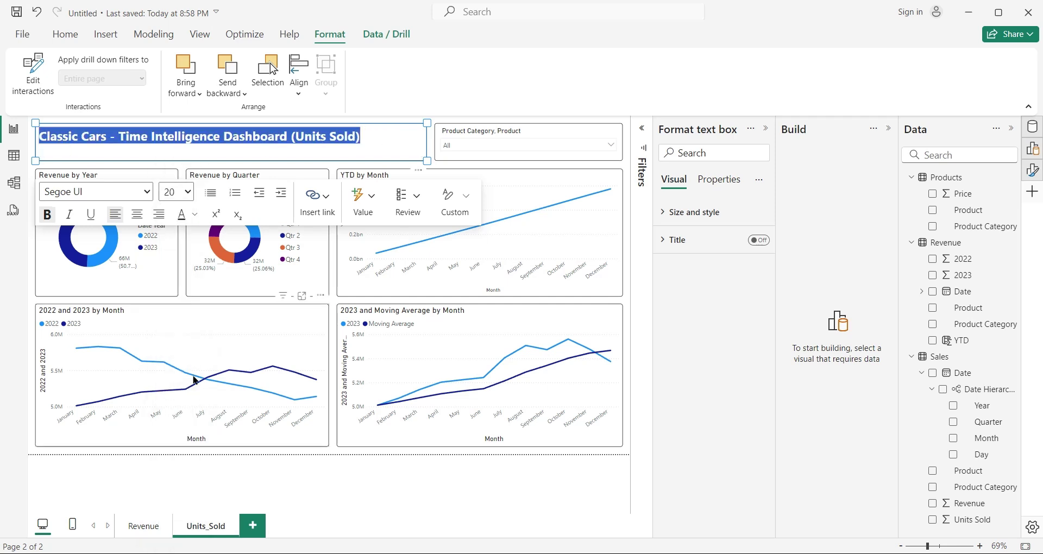
{"action": "left_click", "coordinate": [188, 191]}
{"action": "left_click", "coordinate": [173, 396]}
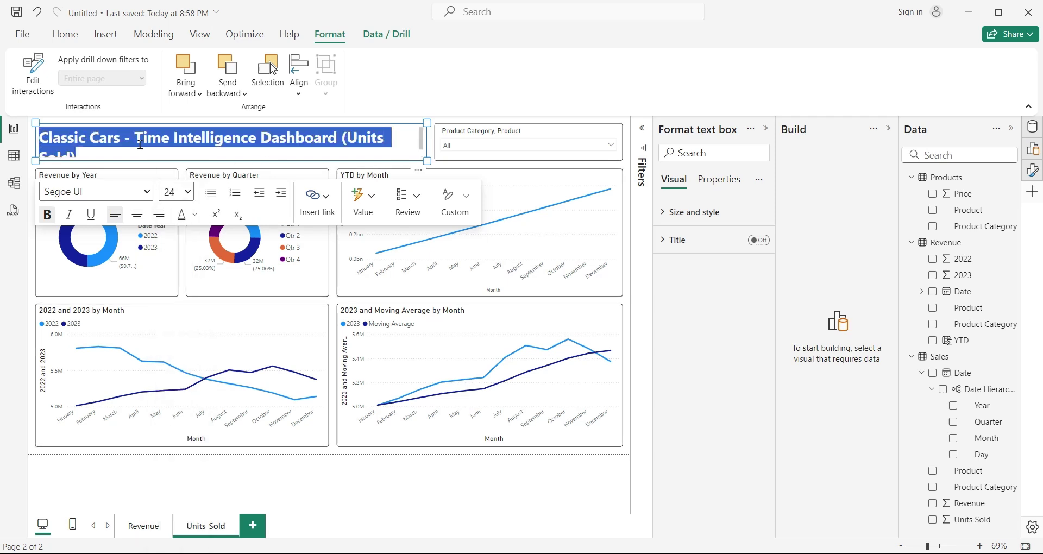
{"action": "left_click", "coordinate": [527, 146]}
{"action": "left_click", "coordinate": [326, 478]}
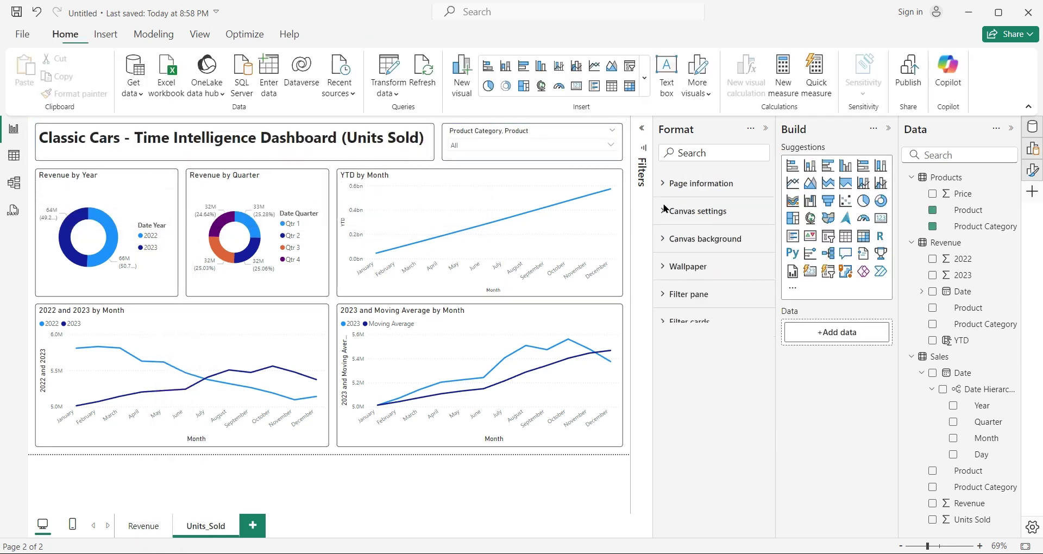
Name the copied sales query Units_Sold and remove its Revenue column
{"action": "left_click", "coordinate": [939, 356]}
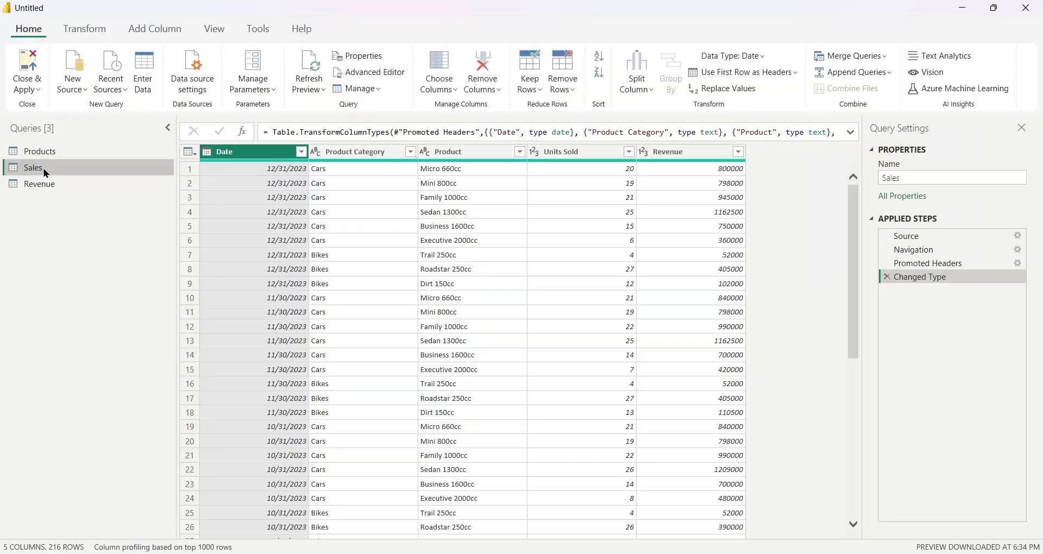
{"action": "type", "text": "Units_Sold"}
{"action": "key", "text": "Return"}
{"action": "right_click", "coordinate": [674, 152]}
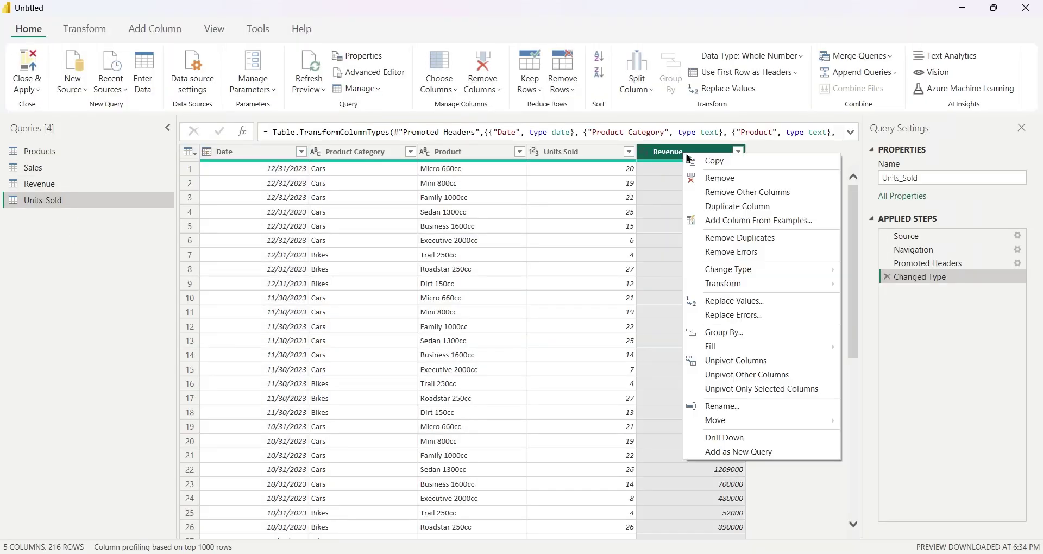
{"action": "left_click", "coordinate": [707, 175]}
Add a custom Year column as Date.Year([Date]), then pivot Year on Units Sold
{"action": "left_click", "coordinate": [154, 29]}
{"action": "left_click", "coordinate": [81, 70]}
{"action": "type", "text": "Year"}
{"action": "left_click", "coordinate": [454, 284]}
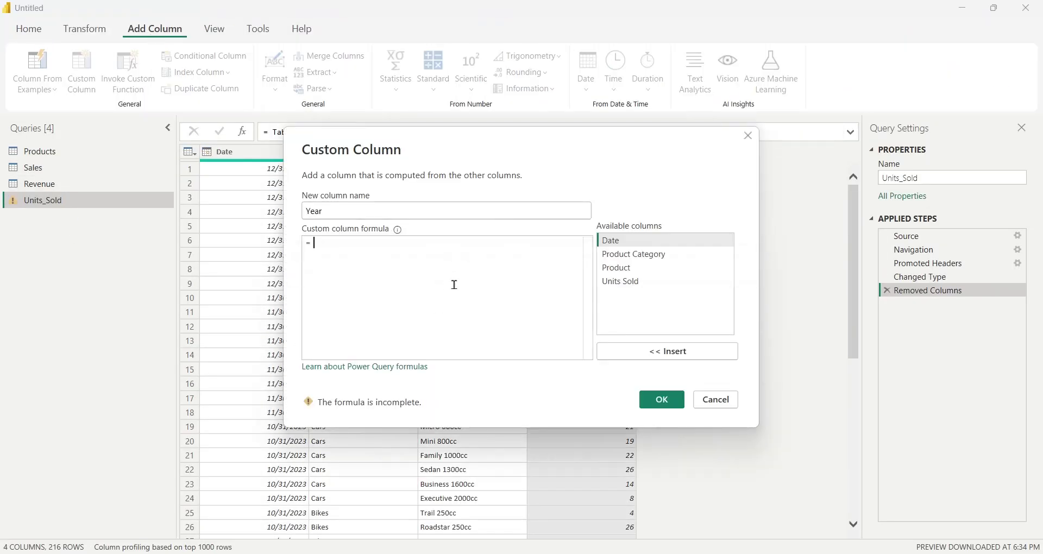
{"action": "type", "text": "Date.Year([Date])"}
{"action": "left_click", "coordinate": [661, 399]}
{"action": "left_click", "coordinate": [84, 28]}
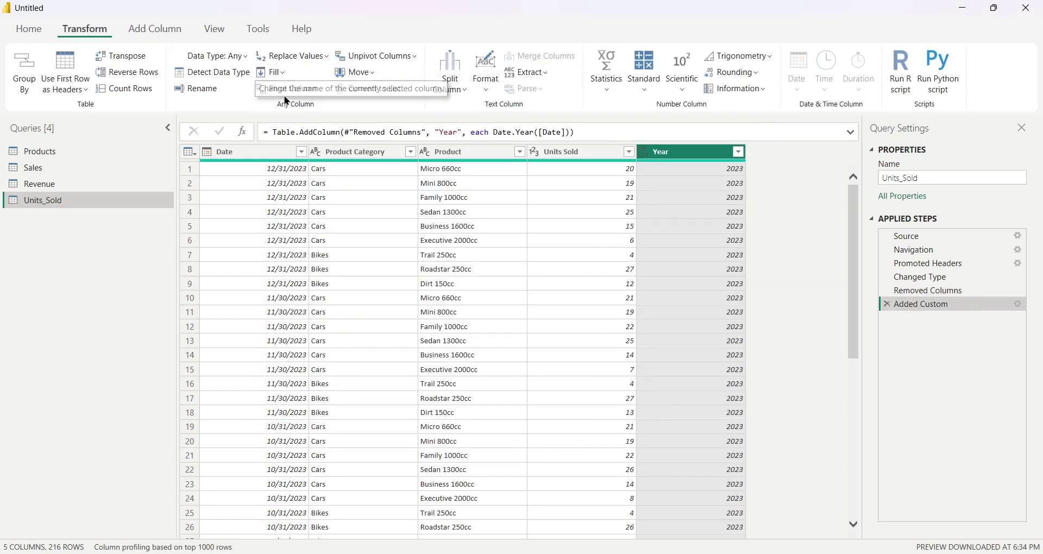
{"action": "left_click", "coordinate": [287, 88]}
{"action": "left_click", "coordinate": [662, 348]}
Apply the query changes and expand the new Units_Sold table's fields
{"action": "left_click", "coordinate": [29, 28]}
{"action": "left_click", "coordinate": [17, 71]}
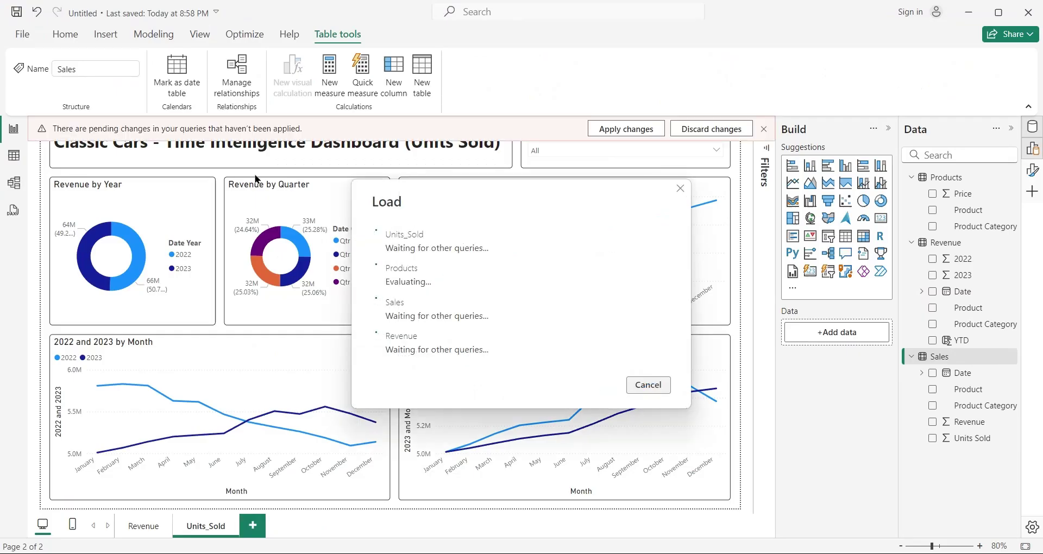
{"action": "left_click", "coordinate": [907, 453]}
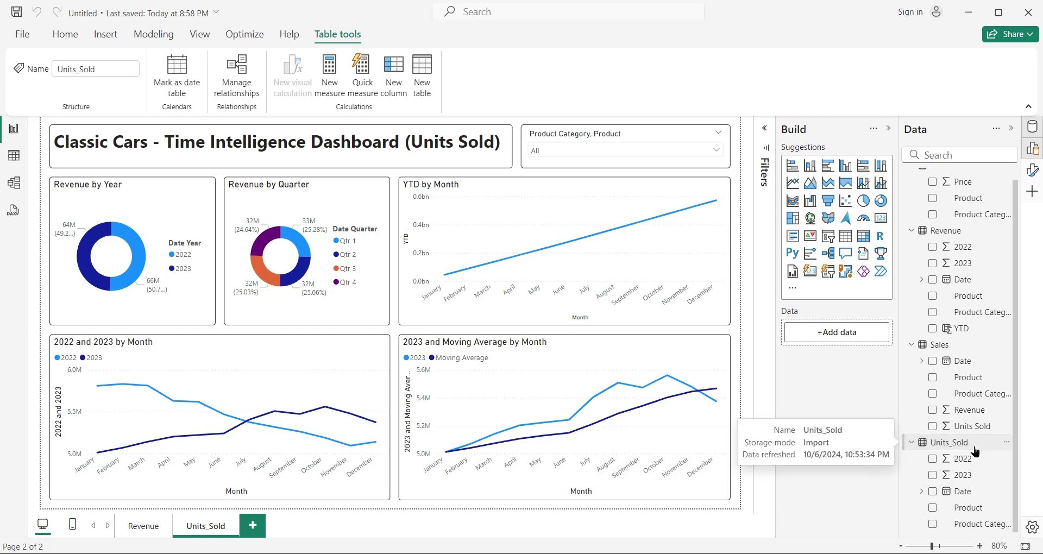
Switch the year and quarter donuts to plot Units Sold, with the value field named 'Units Sold'
{"action": "left_click", "coordinate": [189, 327]}
{"action": "left_click", "coordinate": [933, 411]}
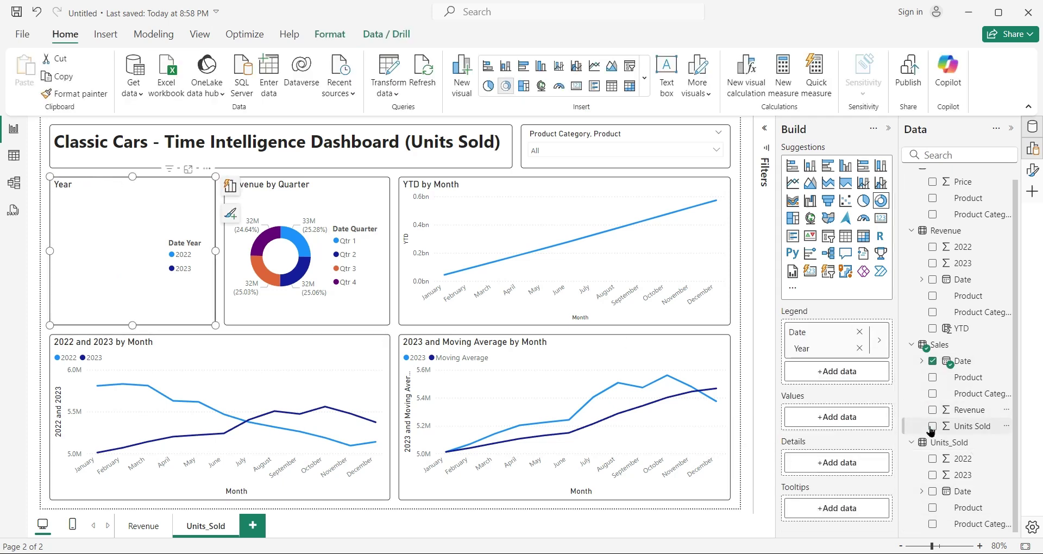
{"action": "double_click", "coordinate": [811, 417]}
{"action": "left_click_drag", "start_coordinate": [811, 418], "coordinate": [800, 417]}
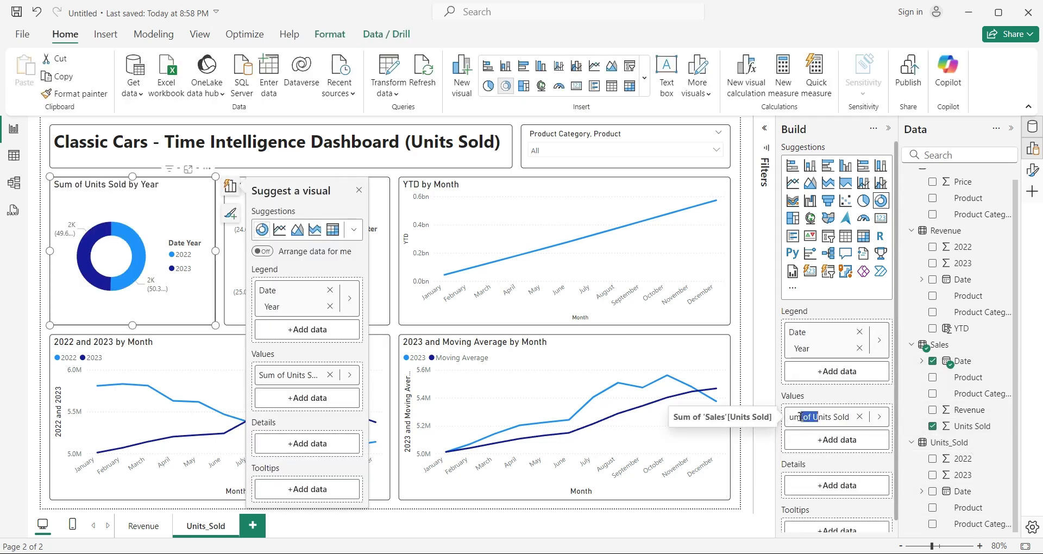
{"action": "type", "text": "U"}
{"action": "key", "text": "Return"}
{"action": "left_click", "coordinate": [250, 324]}
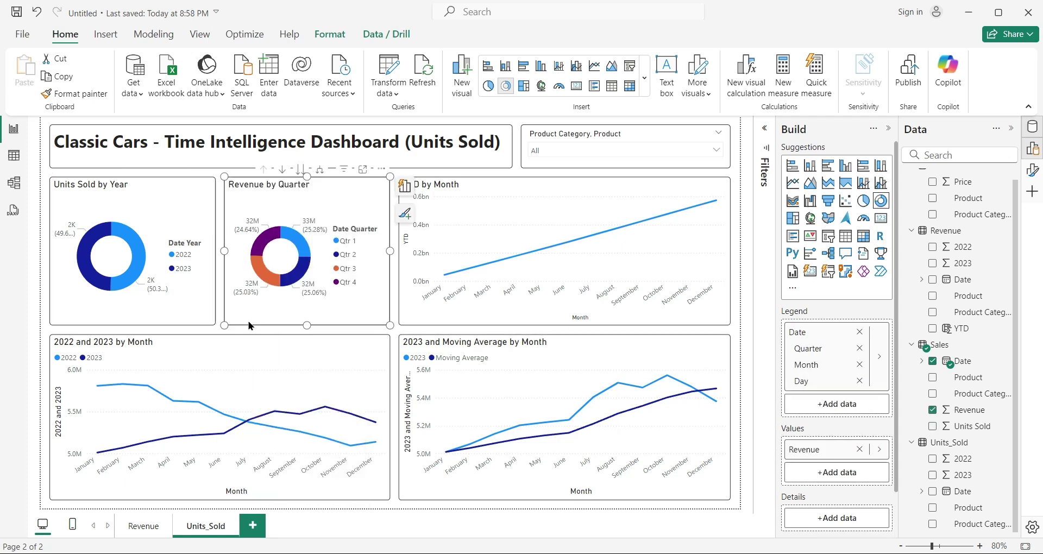
{"action": "left_click_drag", "start_coordinate": [973, 426], "coordinate": [822, 444]}
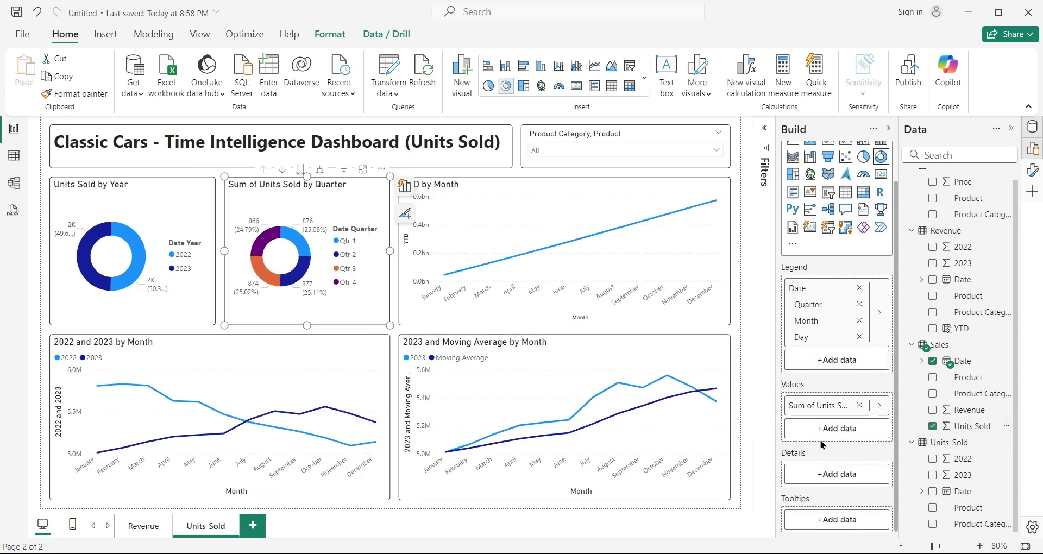
{"action": "left_click", "coordinate": [813, 406], "text": "shift"}
{"action": "type", "text": "Units Sold"}
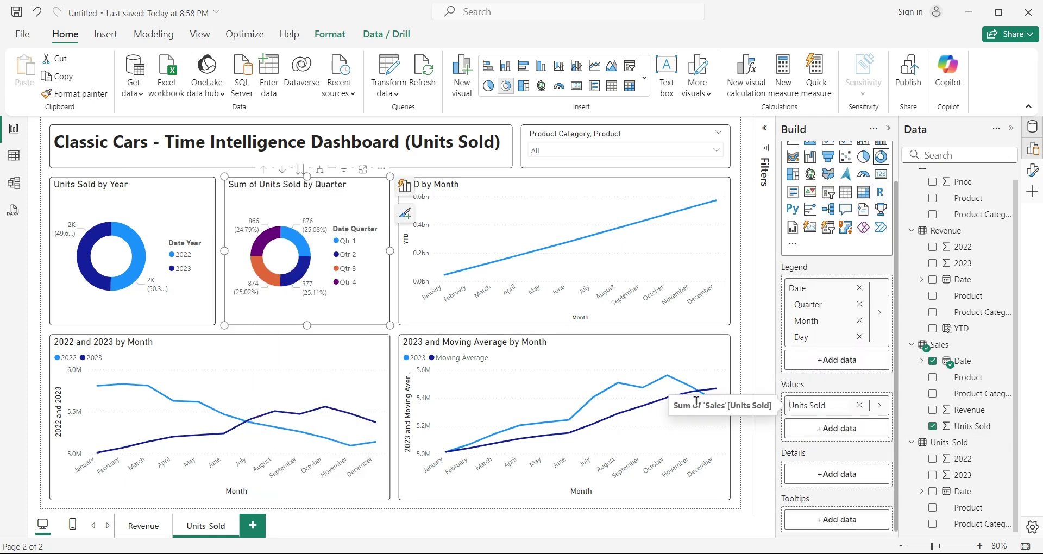
{"action": "key", "text": "Return"}
Rebuild the monthly chart with Units_Sold Date by month and value fields named 2022 and 2023
{"action": "left_click", "coordinate": [734, 335]}
{"action": "left_click", "coordinate": [382, 497]}
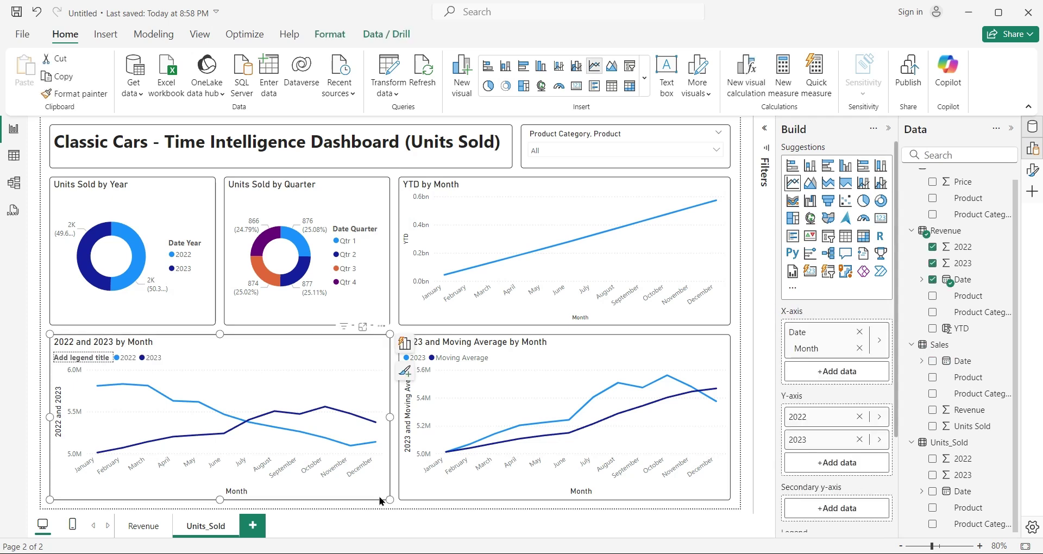
{"action": "left_click", "coordinate": [859, 332]}
{"action": "left_click", "coordinate": [932, 491]}
{"action": "left_click", "coordinate": [859, 217]}
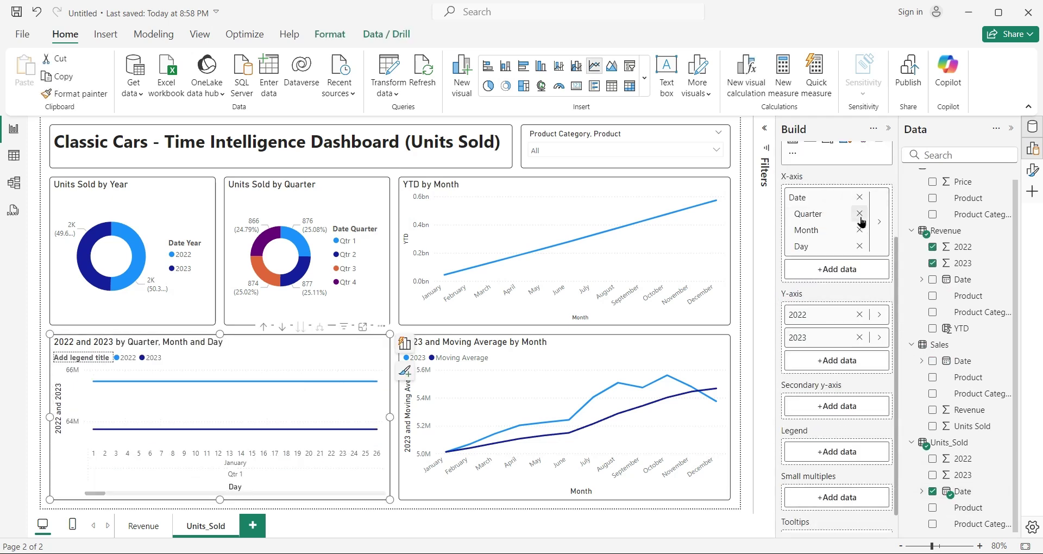
{"action": "left_click", "coordinate": [933, 458]}
{"action": "left_click_drag", "start_coordinate": [962, 475], "coordinate": [825, 326]}
{"action": "double_click", "coordinate": [809, 314]}
{"action": "type", "text": "2022"}
{"action": "double_click", "coordinate": [816, 337]}
{"action": "type", "text": "2023"}
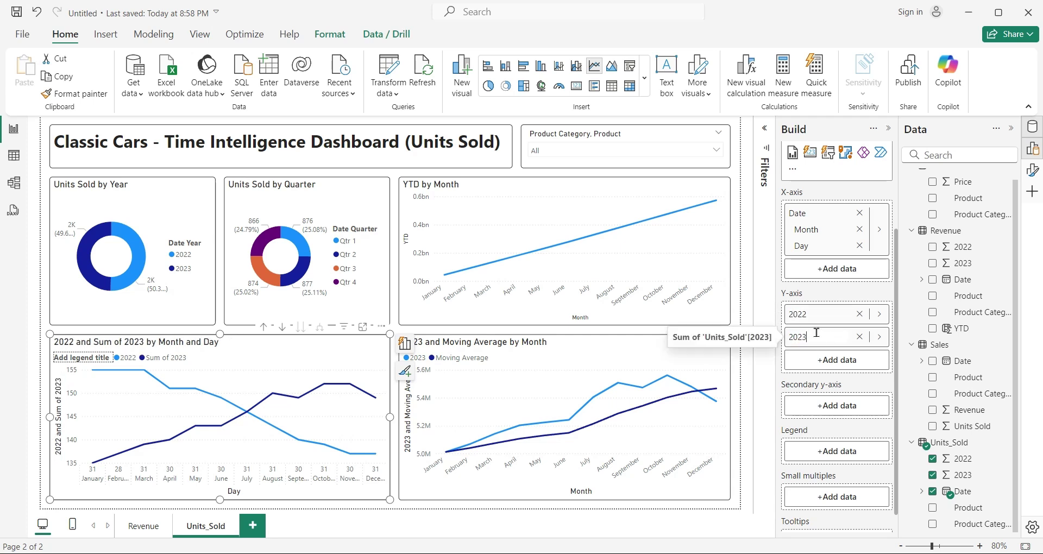
{"action": "key", "text": "Return"}
{"action": "left_click", "coordinate": [859, 246]}
Replace the old moving-average chart with a copy of the monthly chart in the lower-right slot
{"action": "left_click", "coordinate": [433, 517]}
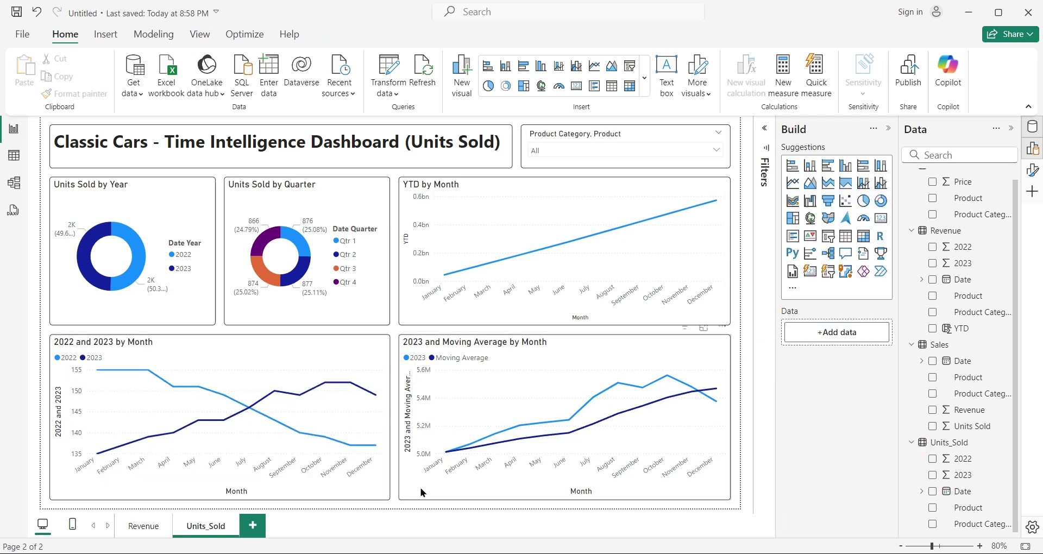
{"action": "left_click", "coordinate": [422, 493]}
{"action": "key", "text": "Delete"}
{"action": "left_click", "coordinate": [376, 489]}
{"action": "key", "text": "ctrl+c"}
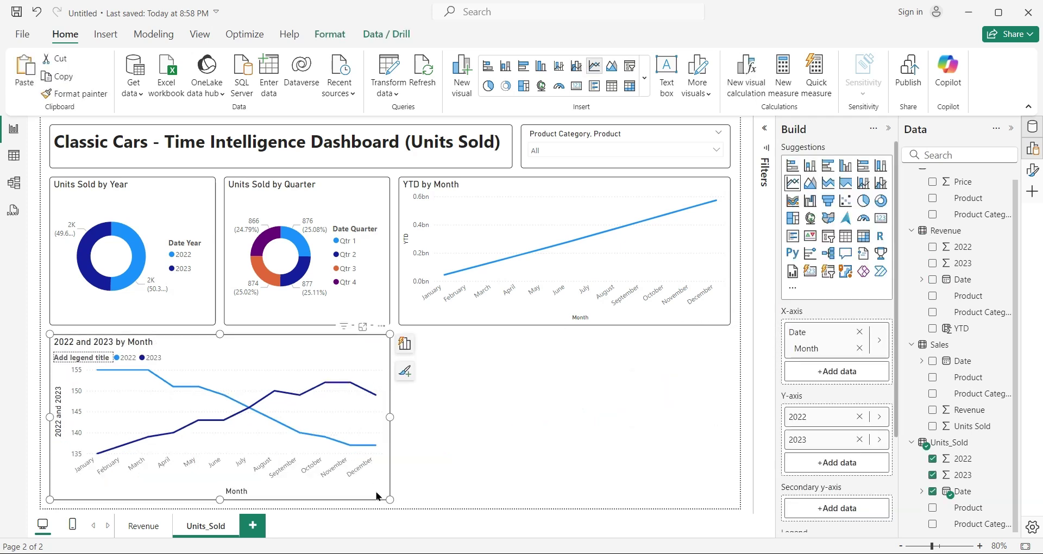
{"action": "key", "text": "ctrl+v"}
{"action": "left_click_drag", "start_coordinate": [376, 489], "coordinate": [716, 489]}
{"action": "left_click_drag", "start_coordinate": [390, 419], "coordinate": [400, 419]}
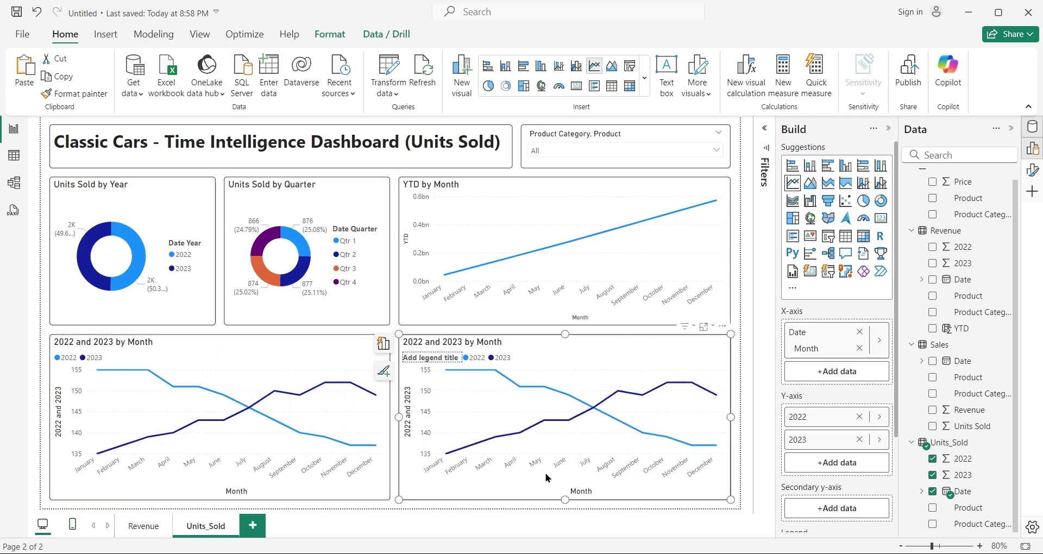
Drop 2022 from the copy and add a MOVINGAVERAGE([2023]) visual calculation named Moving Average
{"action": "left_click", "coordinate": [859, 416]}
{"action": "right_click", "coordinate": [651, 400]}
{"action": "left_click", "coordinate": [652, 402]}
{"action": "type", "text": "MA 2023 ="}
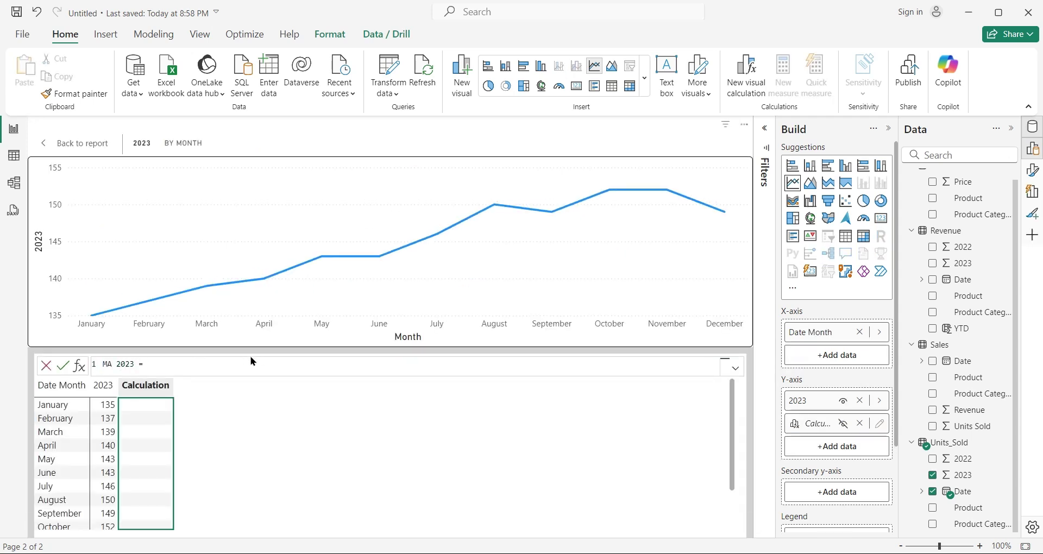
{"action": "type", "text": "movingaverage"}
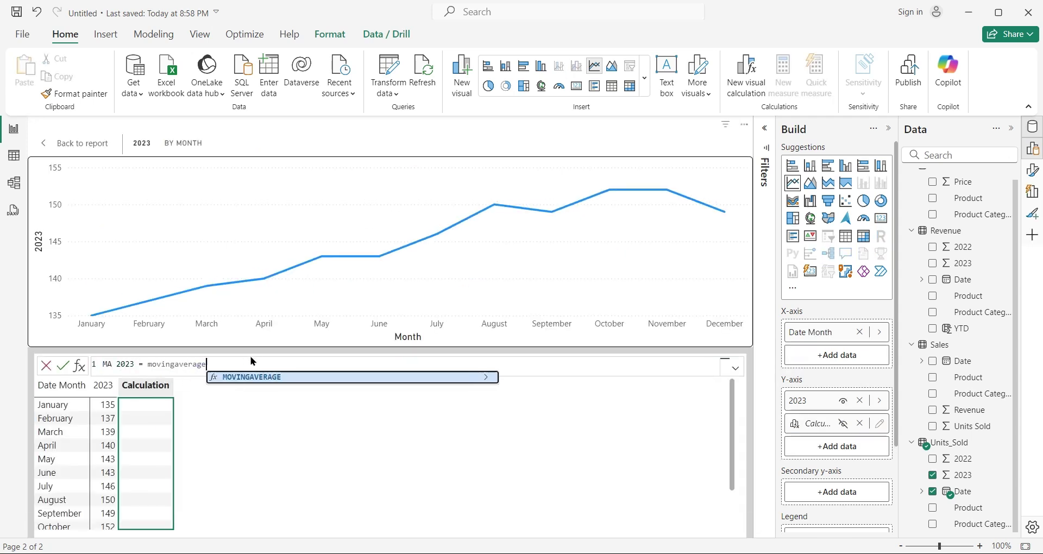
{"action": "type", "text": "("}
{"action": "key", "text": "Tab"}
{"action": "key", "text": "Return"}
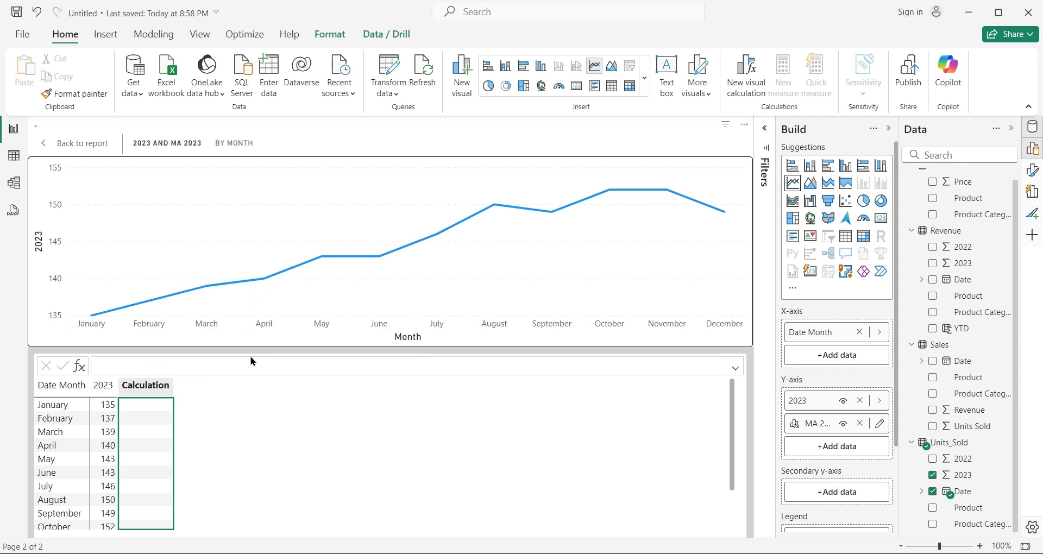
{"action": "left_click", "coordinate": [76, 144]}
{"action": "type", "text": "Moving Aver"}
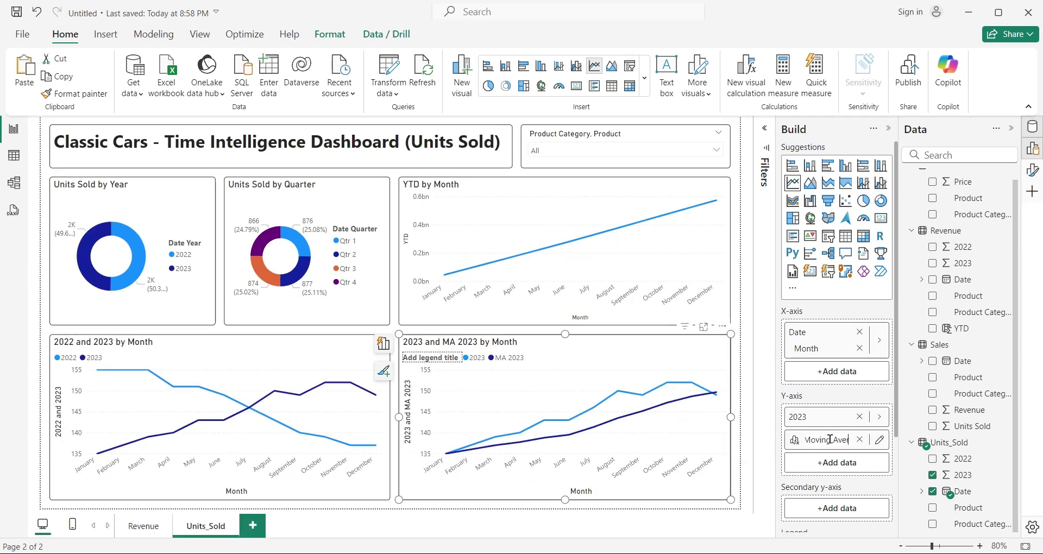
{"action": "key", "text": "Return"}
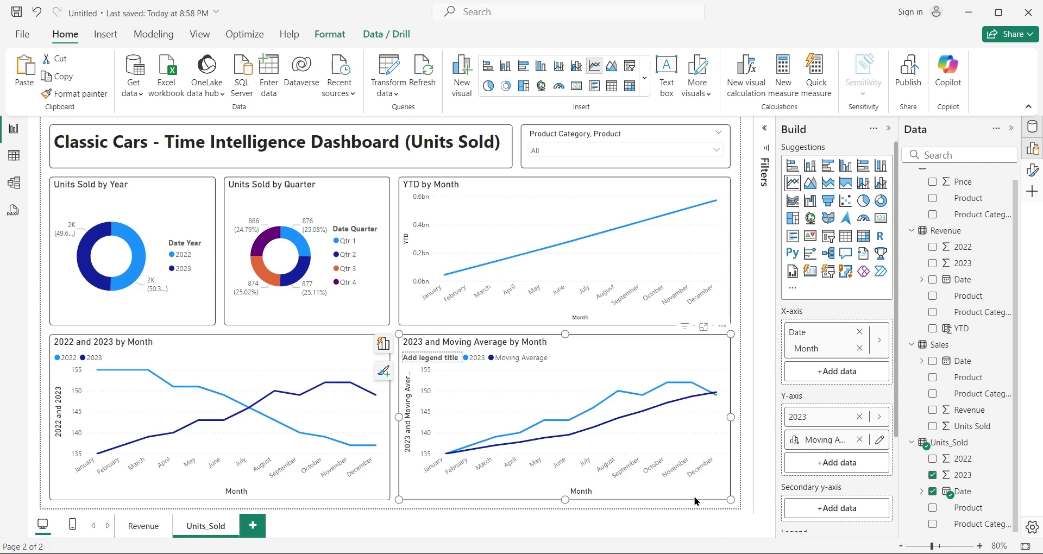
Copy the YTD formula from the Revenue table
{"action": "left_click", "coordinate": [696, 501]}
{"action": "left_click", "coordinate": [14, 158]}
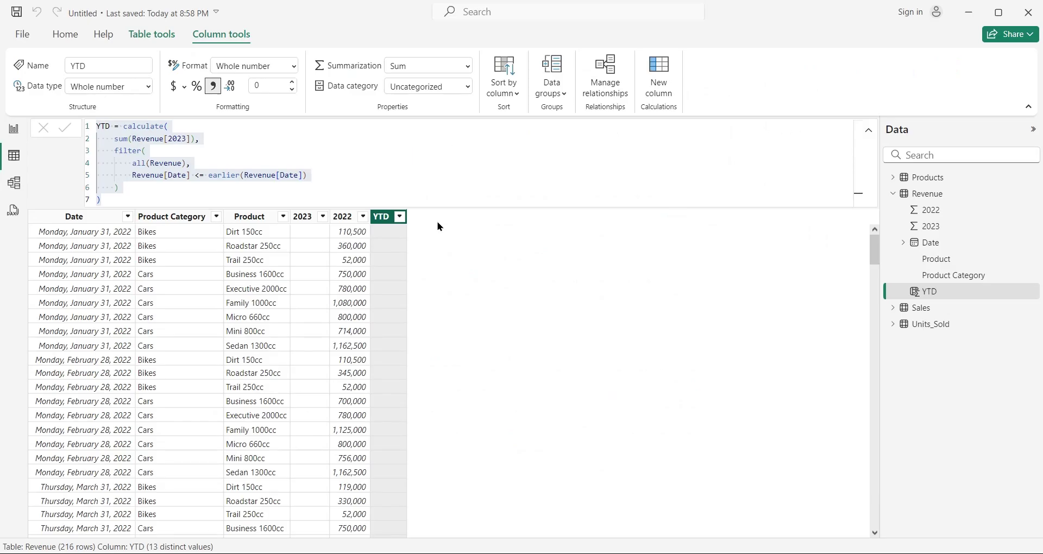
{"action": "left_click_drag", "start_coordinate": [127, 197], "coordinate": [65, 120]}
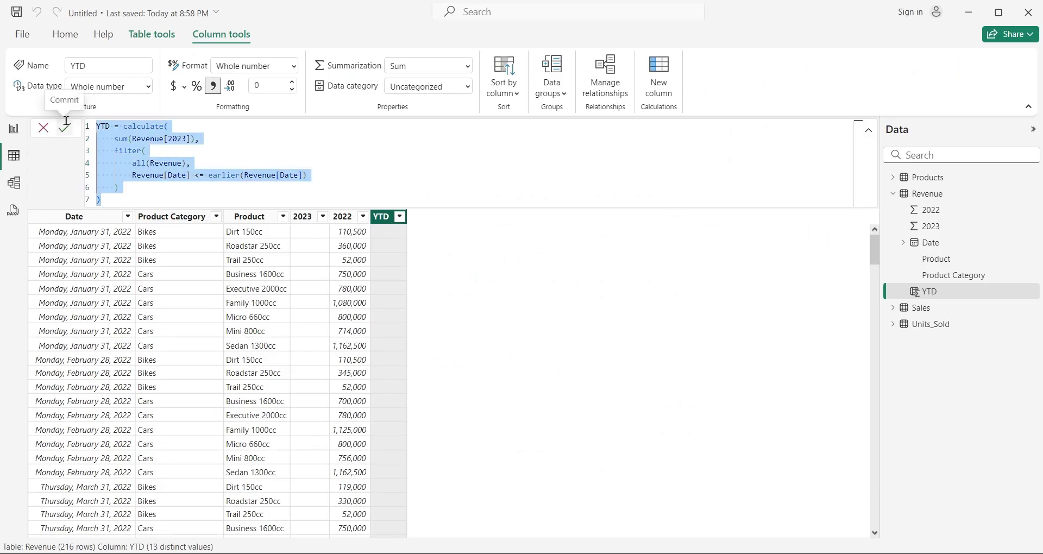
{"action": "left_click", "coordinate": [479, 277]}
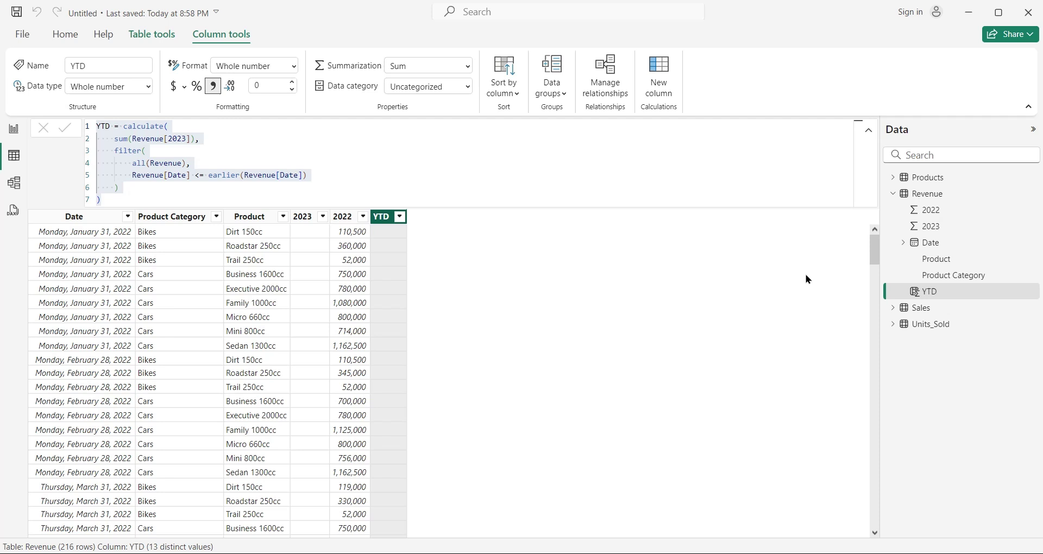
{"action": "left_click", "coordinate": [893, 194]}
Paste the YTD formula as a new column in Units_Sold, replacing every Revenue reference with Units_Sold
{"action": "left_click", "coordinate": [893, 226]}
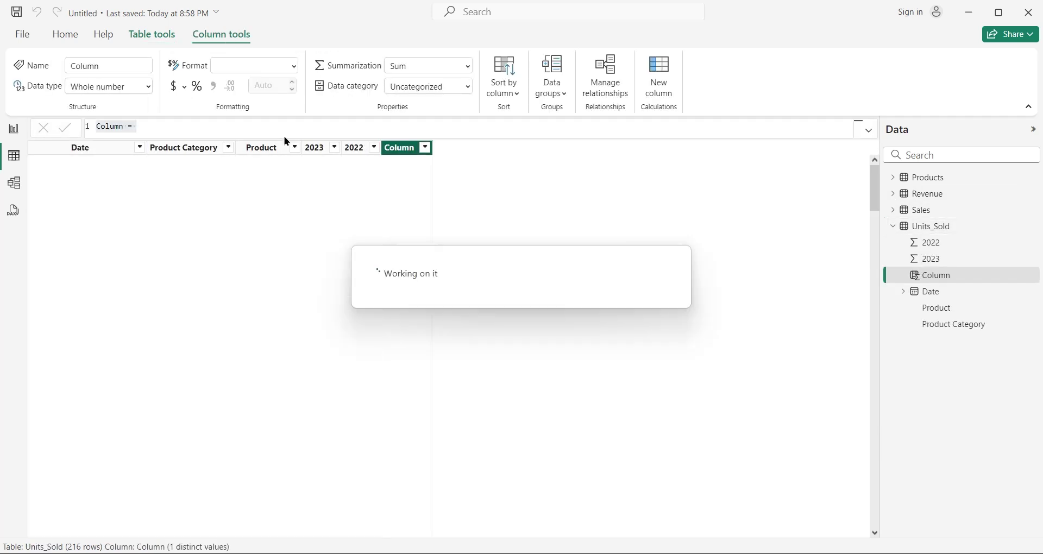
{"action": "key", "text": "ctrl+v"}
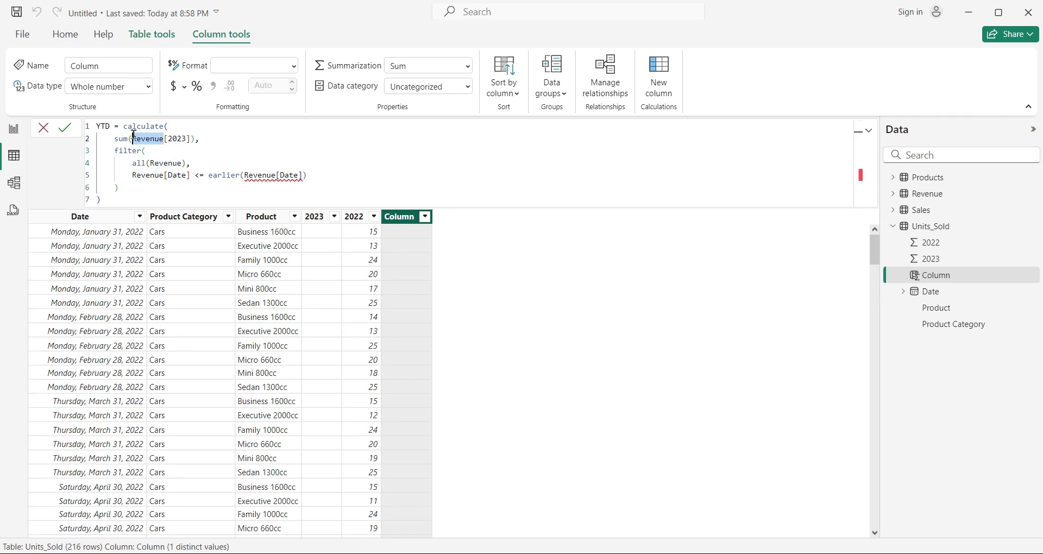
{"action": "type", "text": "Units_Sold"}
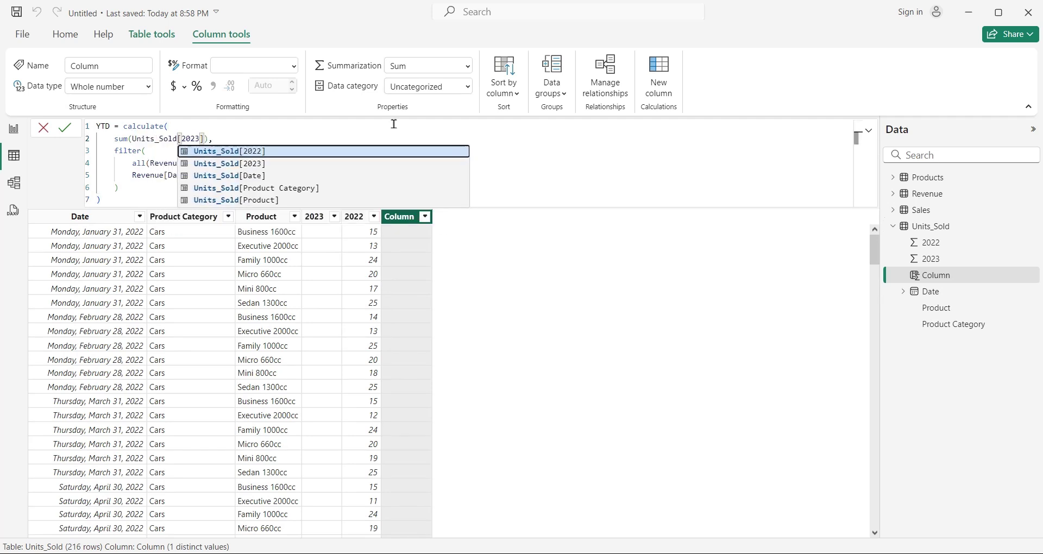
{"action": "left_click", "coordinate": [143, 139]}
{"action": "double_click", "coordinate": [158, 163]}
{"action": "key", "text": "ctrl+v"}
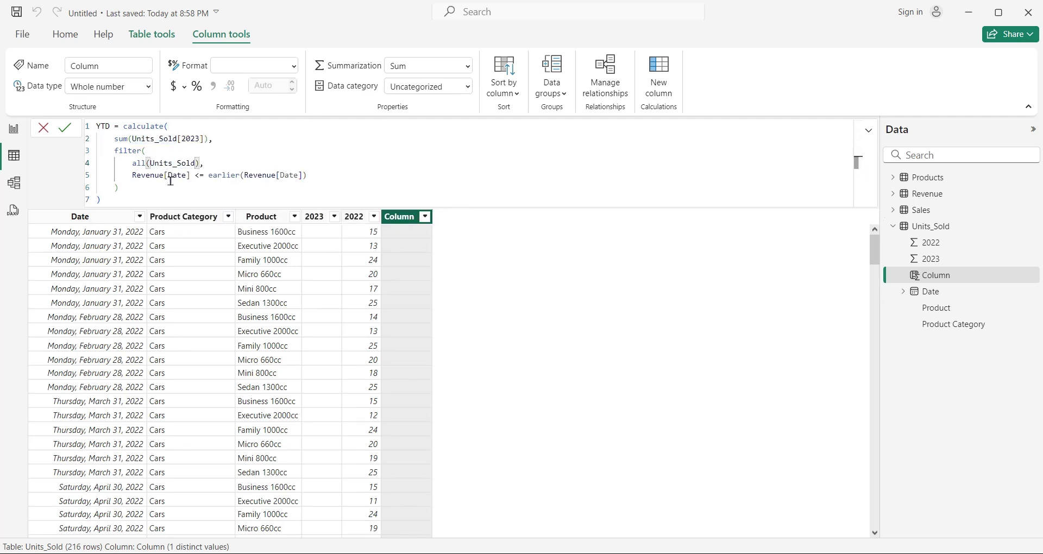
{"action": "double_click", "coordinate": [147, 175]}
{"action": "key", "text": "ctrl+v"}
{"action": "double_click", "coordinate": [271, 174]}
{"action": "key", "text": "ctrl+v"}
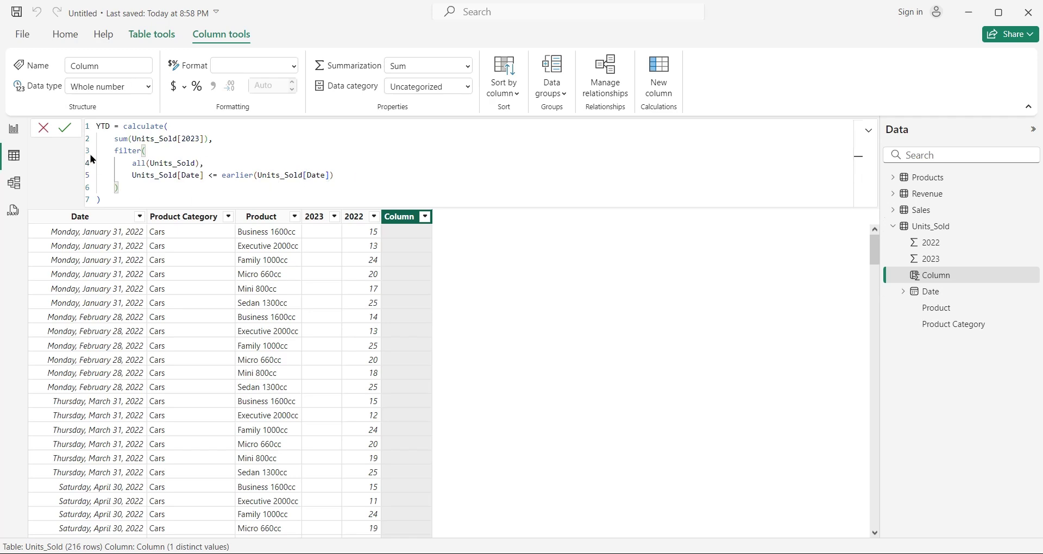
{"action": "key", "text": "Return"}
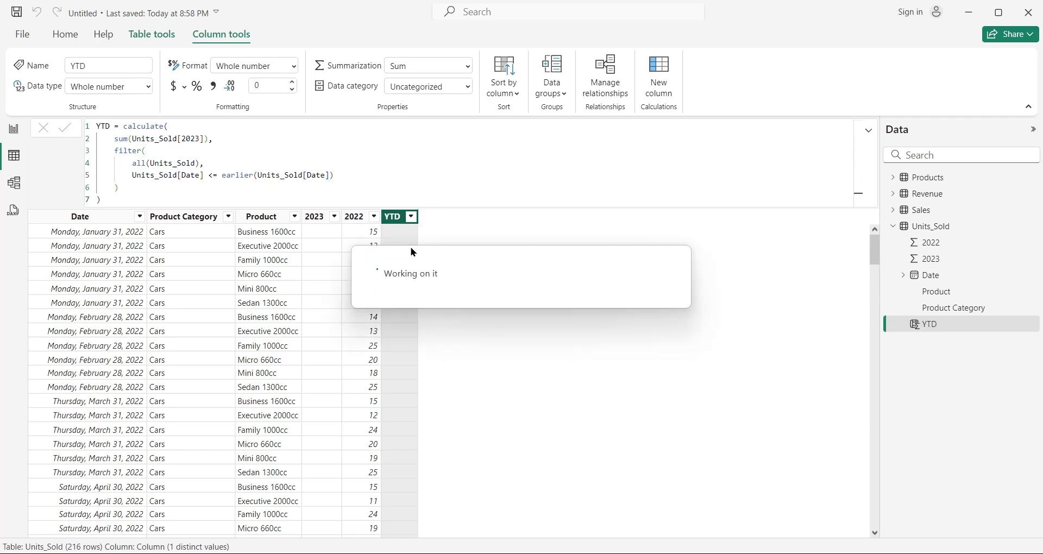
{"action": "left_click_drag", "start_coordinate": [871, 249], "coordinate": [882, 535]}
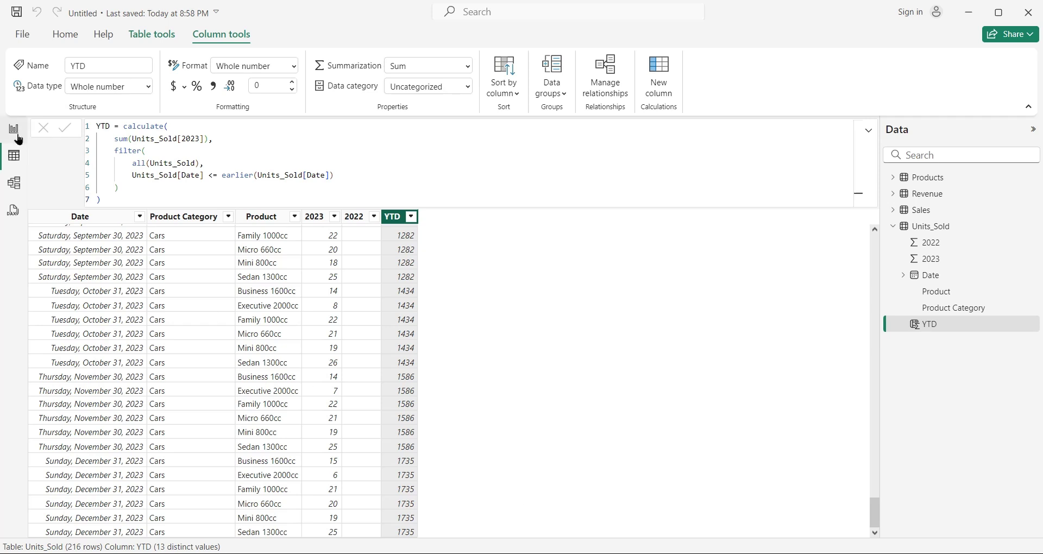
Set the YTD by Month chart's axis to Units_Sold Date at the Month level only
{"action": "left_click", "coordinate": [17, 136]}
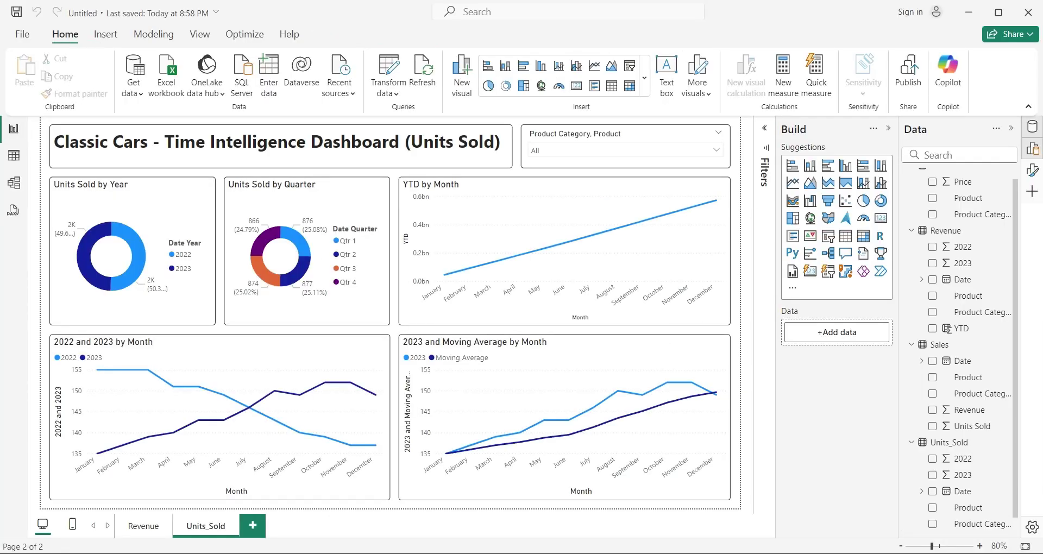
{"action": "left_click", "coordinate": [679, 304]}
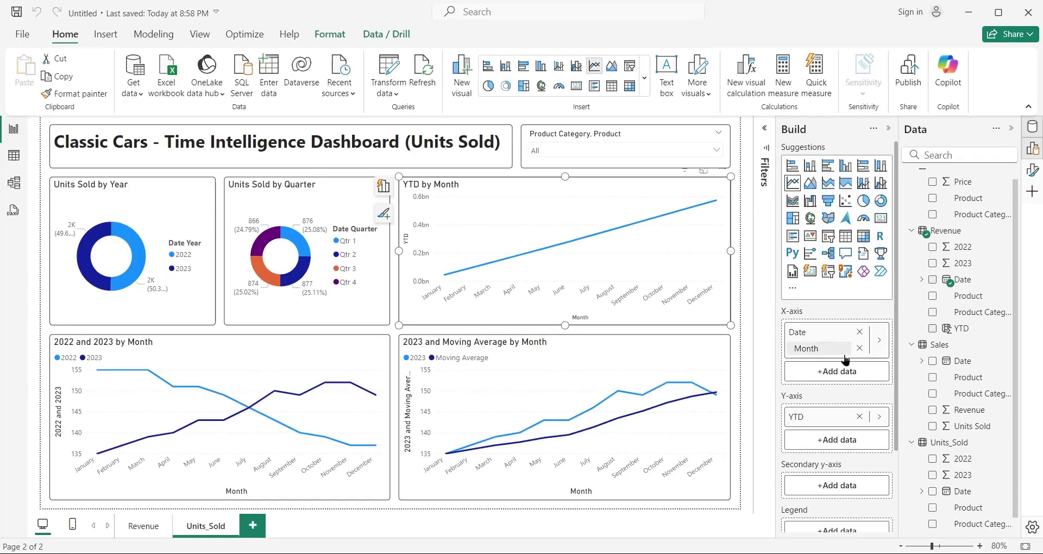
{"action": "left_click", "coordinate": [859, 331]}
{"action": "left_click_drag", "start_coordinate": [961, 491], "coordinate": [837, 340]}
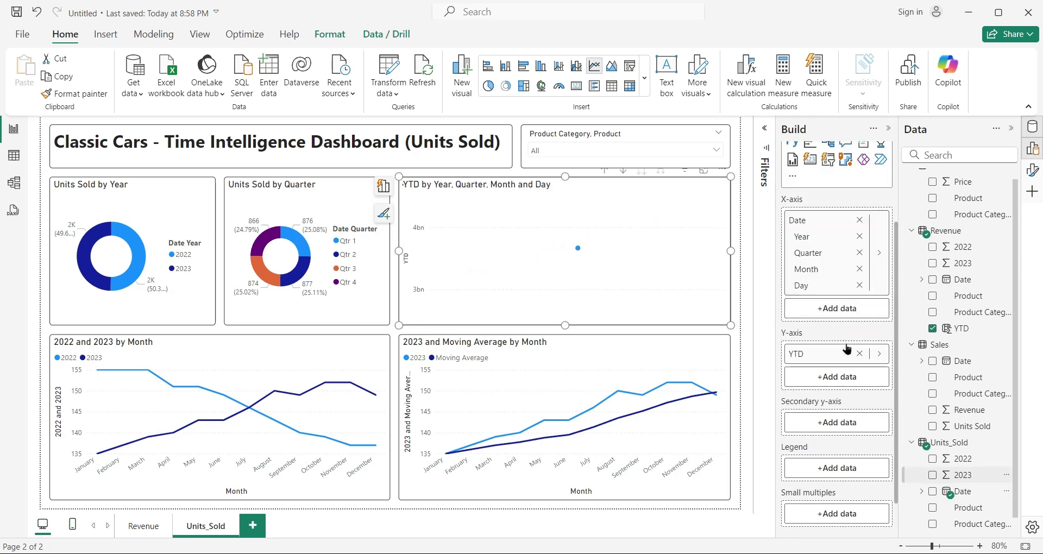
{"action": "left_click", "coordinate": [860, 236]}
{"action": "left_click", "coordinate": [860, 268]}
{"action": "left_click", "coordinate": [860, 237]}
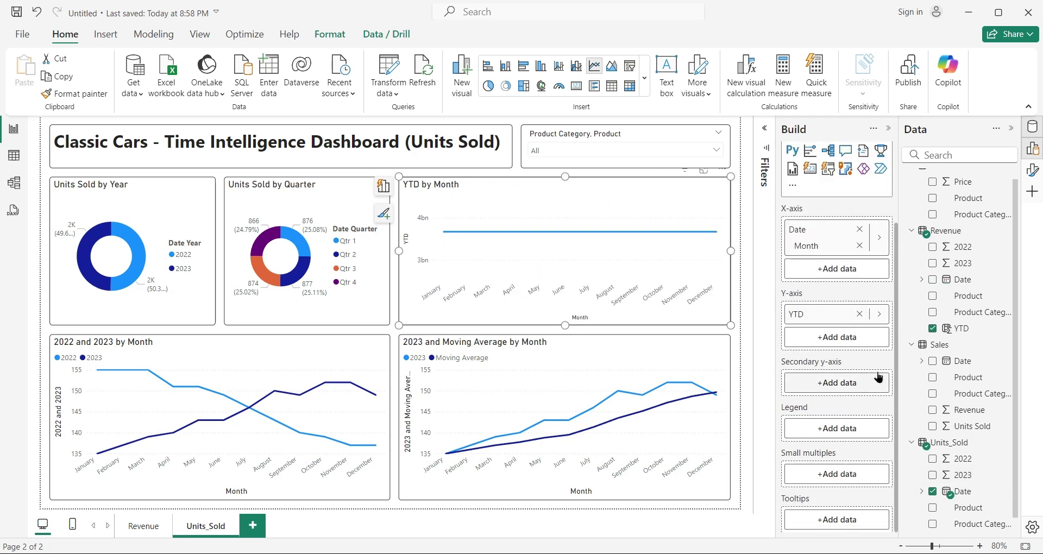
Replace the chart's Revenue YTD values with Units_Sold YTD, renamed to YTD
{"action": "left_click", "coordinate": [860, 314]}
{"action": "scroll", "coordinate": [980, 454], "scroll_direction": "down", "scroll_amount": 1}
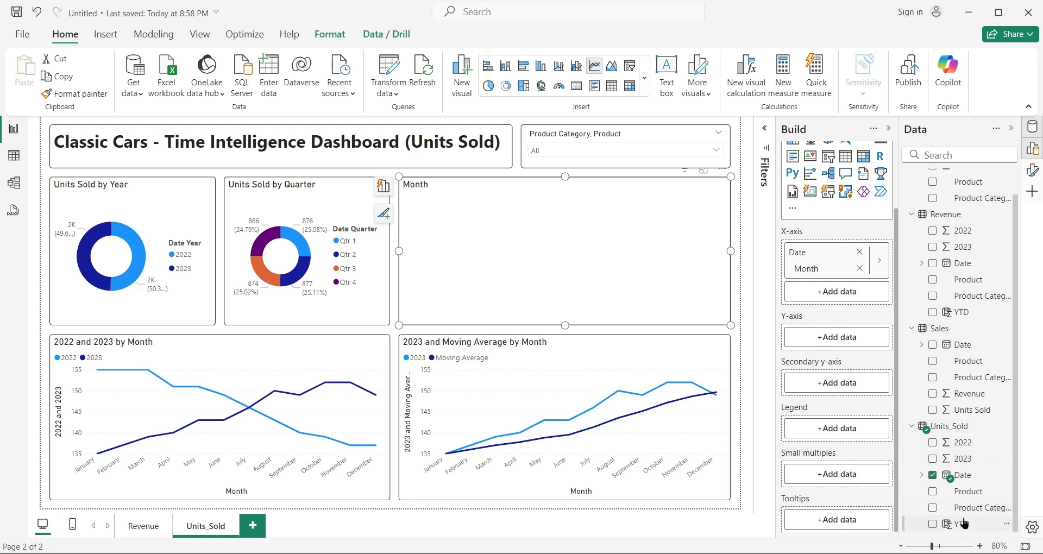
{"action": "left_click_drag", "start_coordinate": [962, 523], "coordinate": [836, 337]}
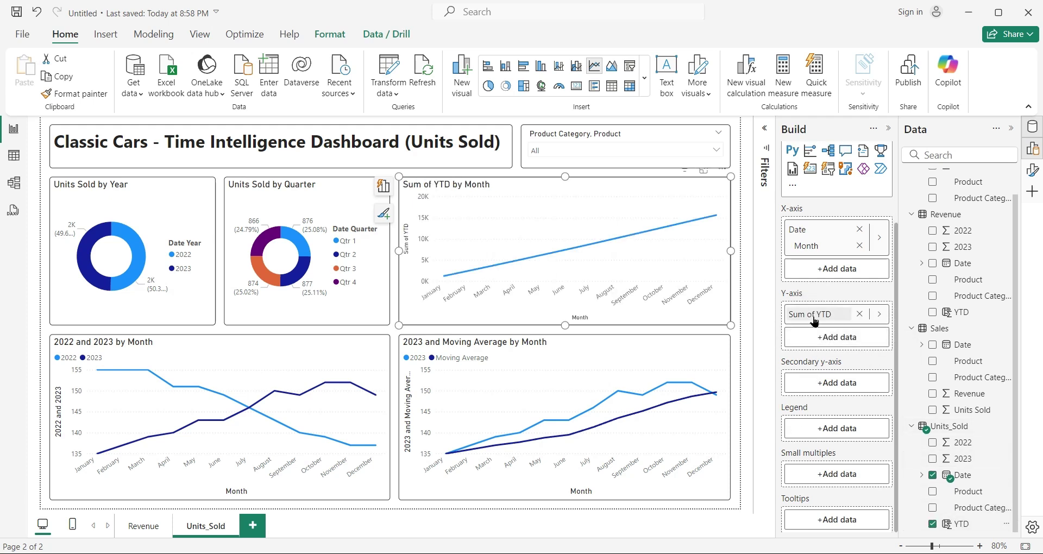
{"action": "double_click", "coordinate": [814, 321]}
{"action": "type", "text": "YTD"}
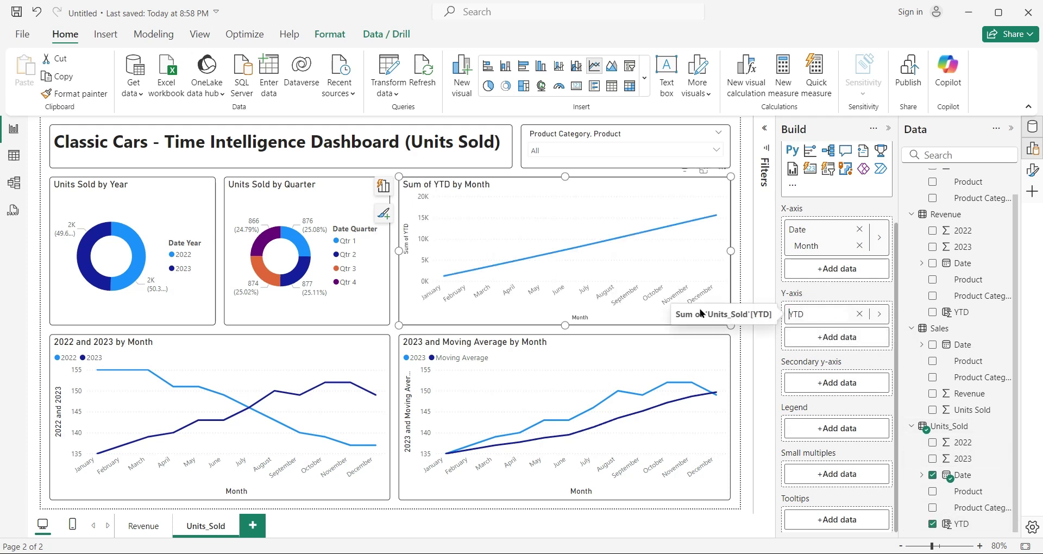
{"action": "left_click", "coordinate": [738, 314]}
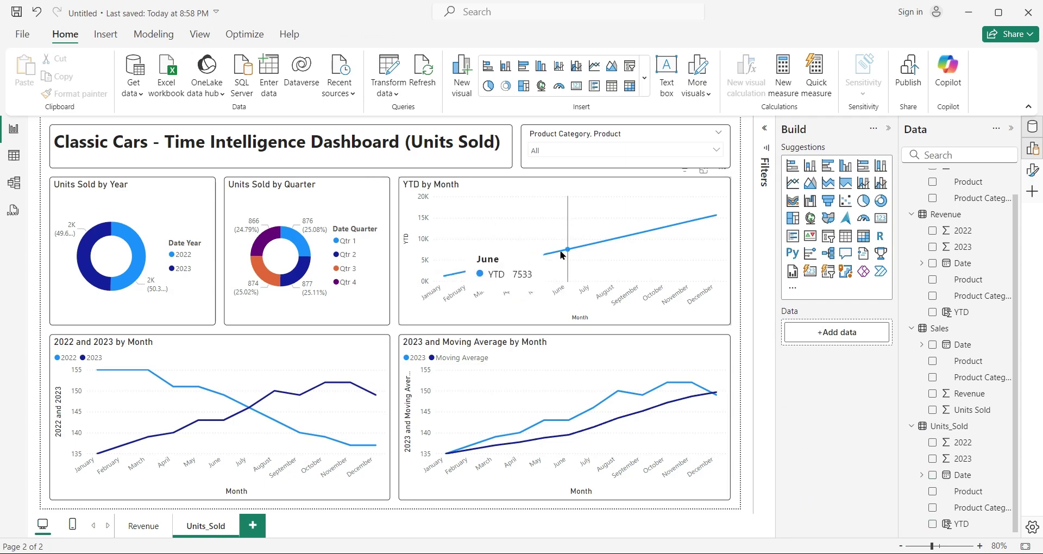
Review the Units_Sold table's 2023, 2022 and YTD columns in Table view
{"action": "left_click", "coordinate": [13, 155]}
{"action": "left_click", "coordinate": [314, 217]}
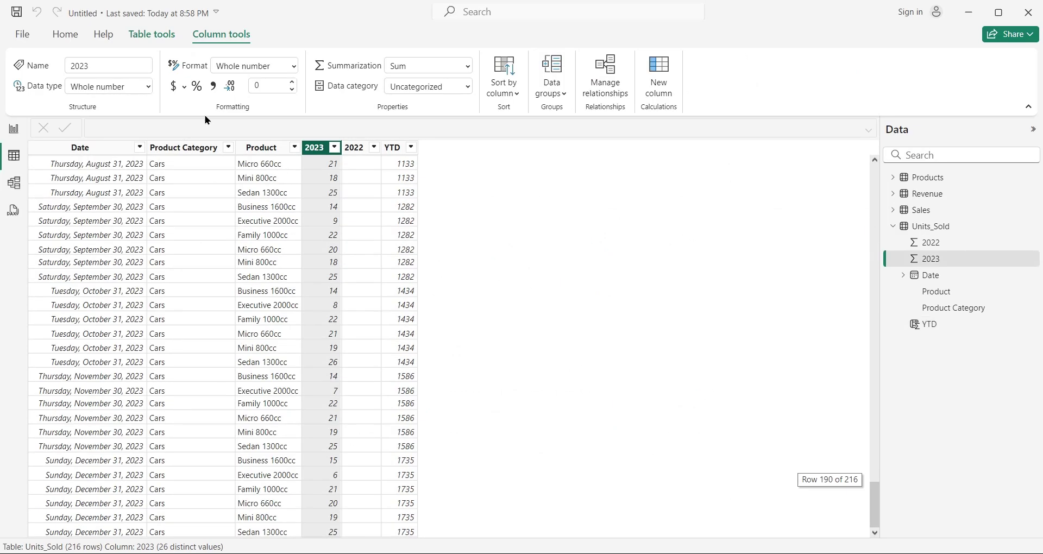
{"action": "left_click", "coordinate": [363, 147]}
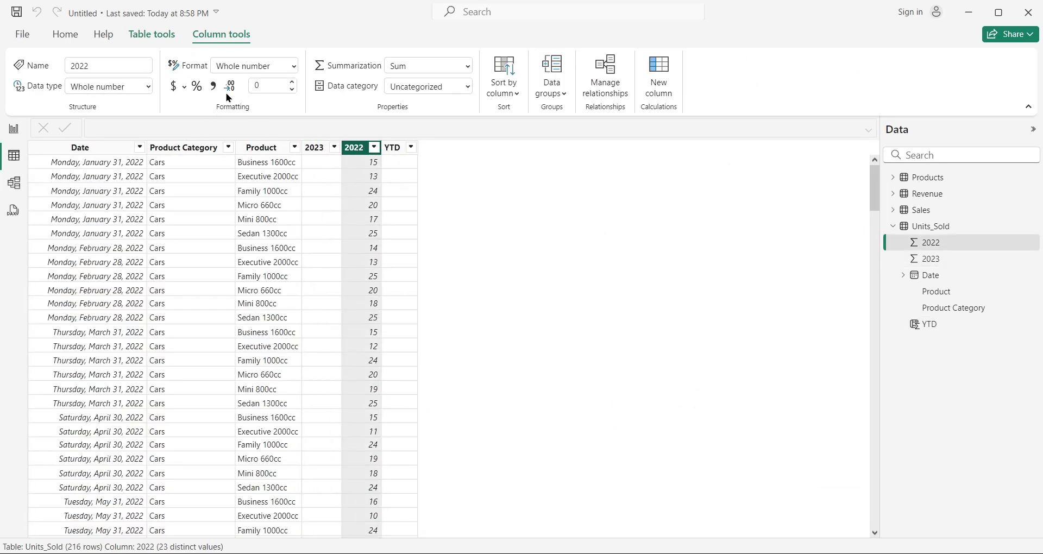
{"action": "left_click", "coordinate": [392, 148]}
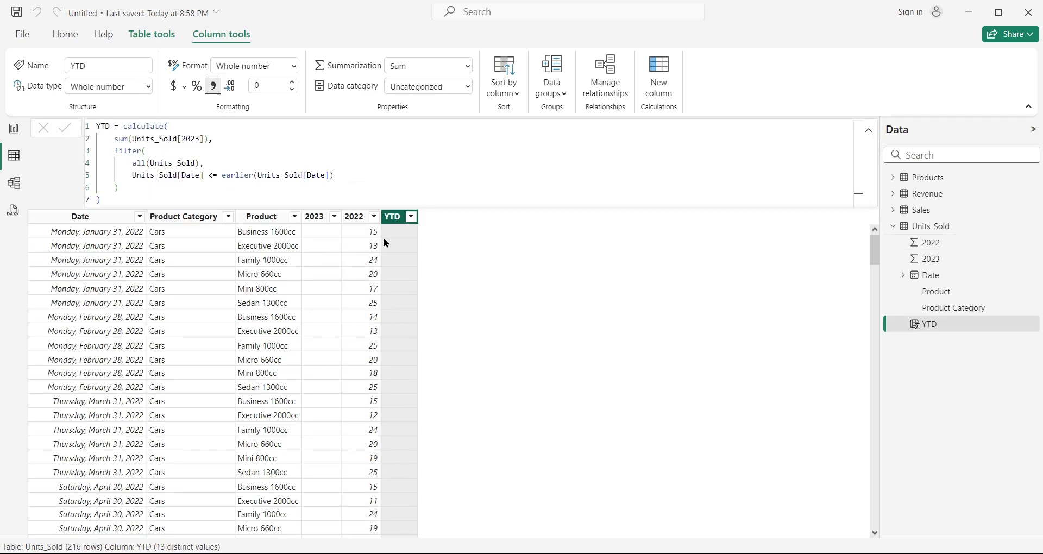
Test the dashboard's product slicer with Bikes, then close the list
{"action": "left_click", "coordinate": [13, 128]}
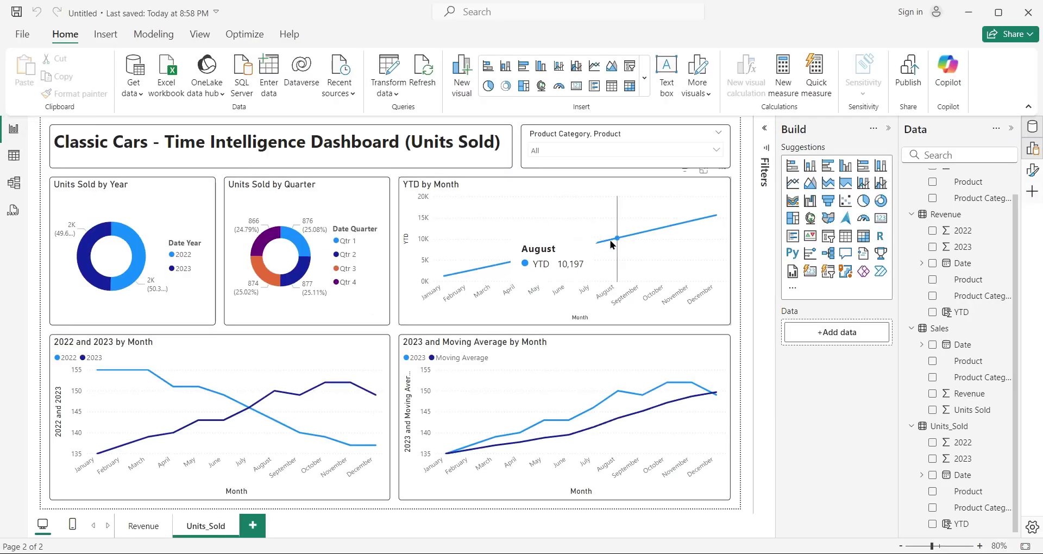
{"action": "left_click", "coordinate": [701, 152]}
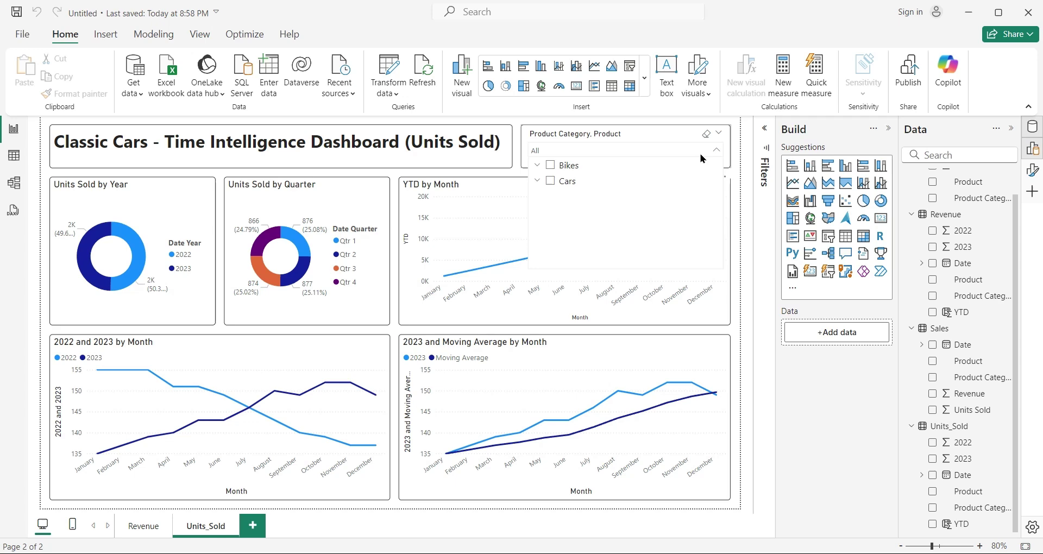
{"action": "left_click", "coordinate": [551, 165]}
{"action": "left_click", "coordinate": [746, 388]}
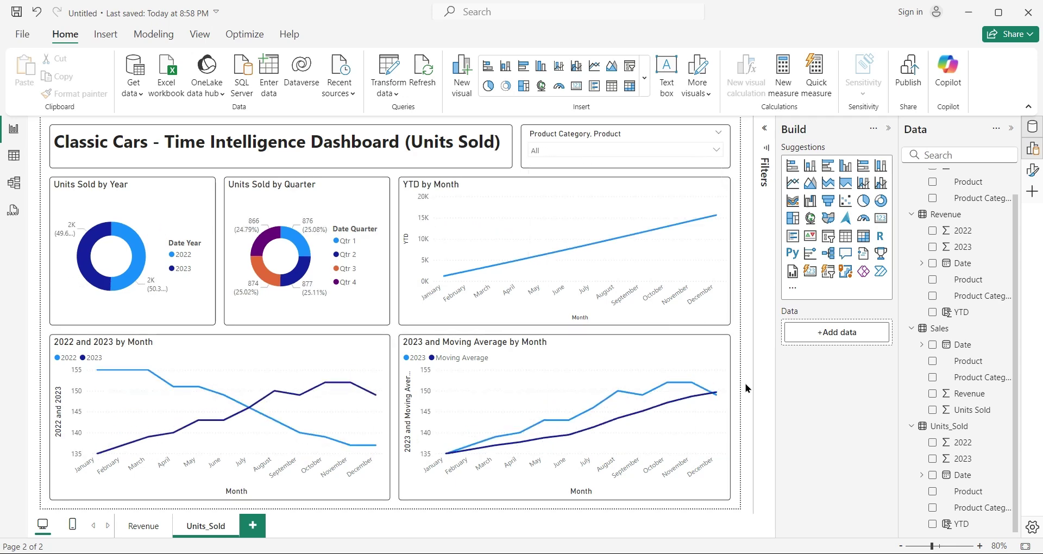
On the Revenue page, narrow the product slicer from Bikes to Dirt 150cc and finally to Trail 250cc
{"action": "left_click", "coordinate": [144, 526]}
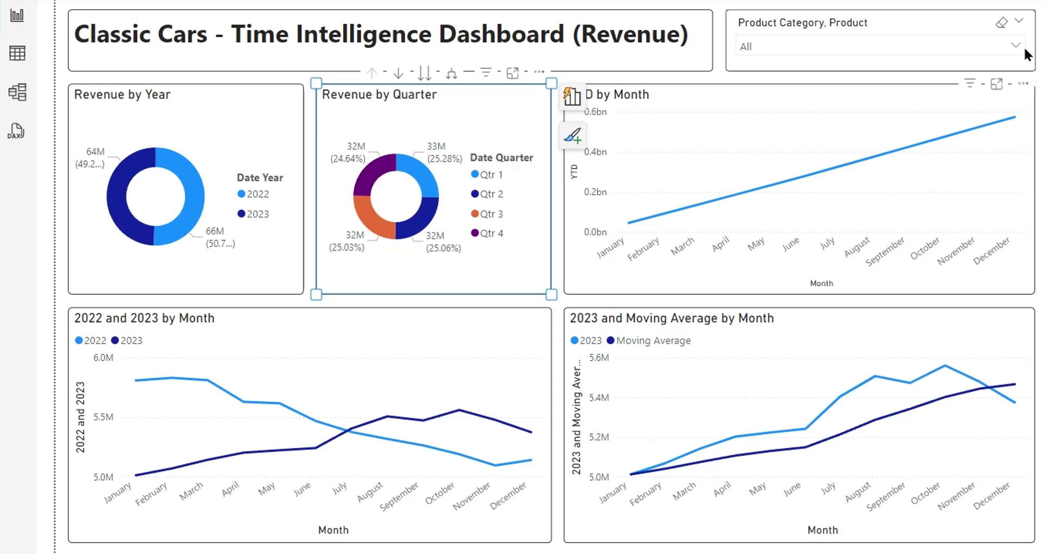
{"action": "left_click", "coordinate": [1025, 49]}
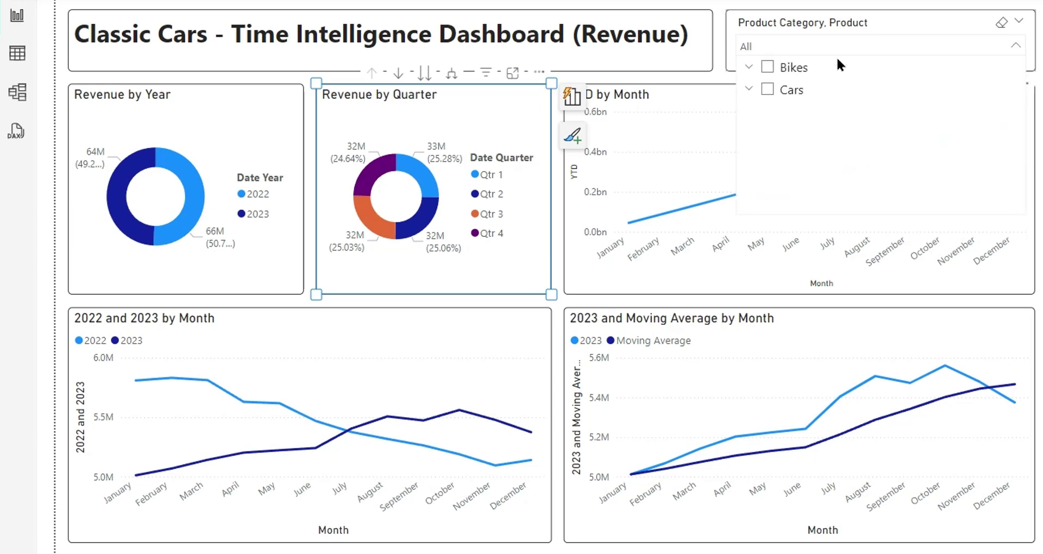
{"action": "left_click", "coordinate": [748, 70]}
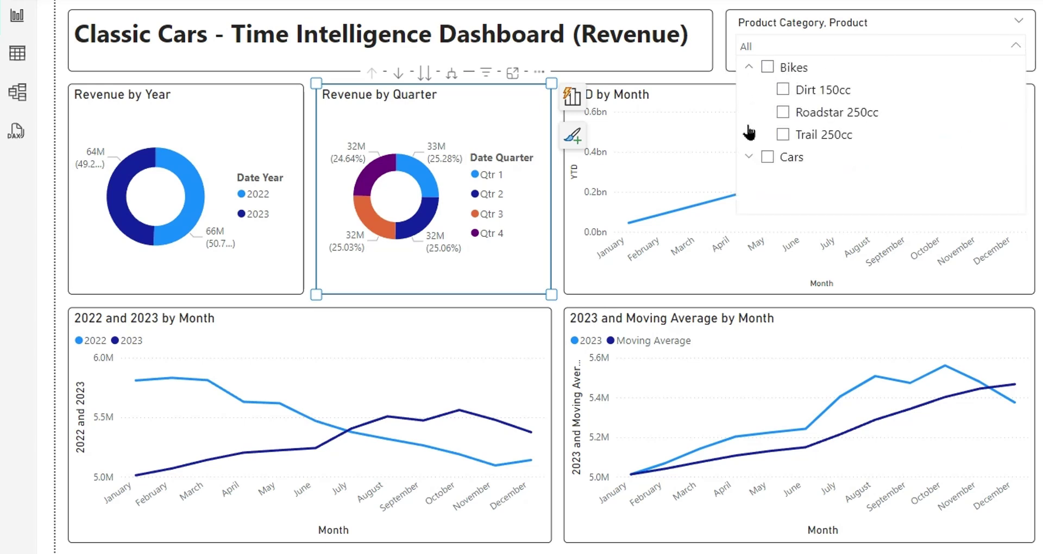
{"action": "left_click", "coordinate": [748, 157]}
{"action": "left_click", "coordinate": [767, 68]}
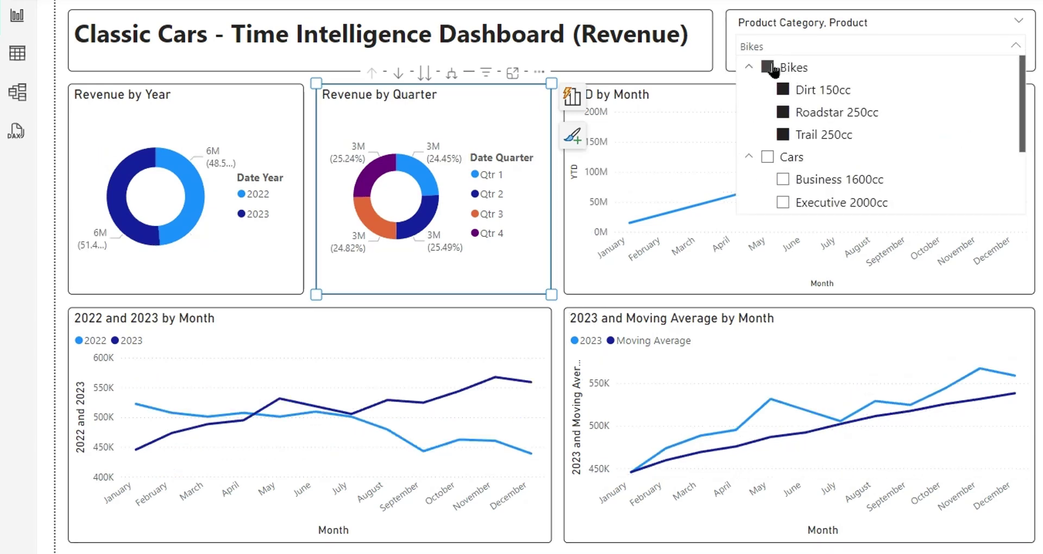
{"action": "left_click", "coordinate": [771, 68]}
{"action": "left_click", "coordinate": [783, 90]}
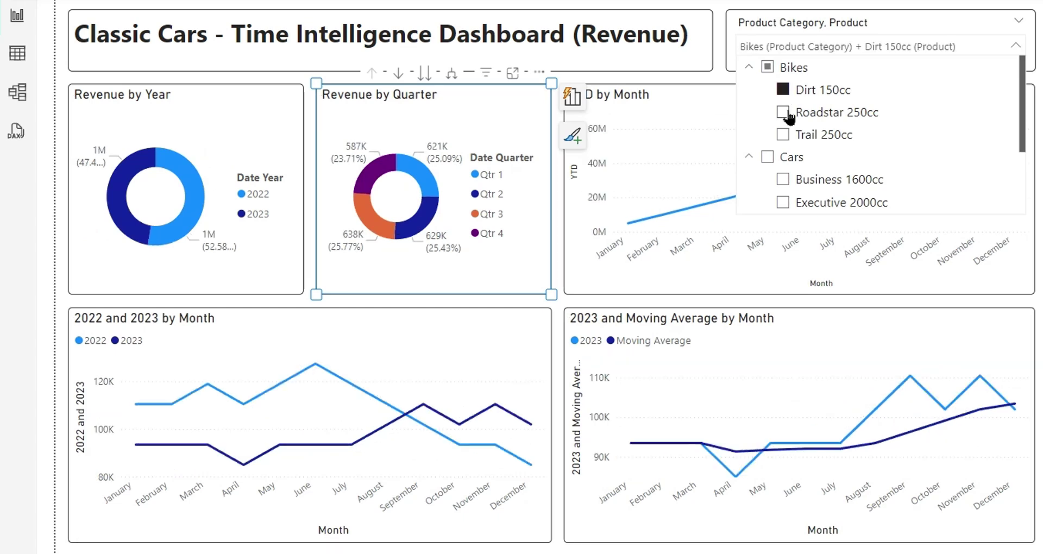
{"action": "left_click", "coordinate": [787, 120]}
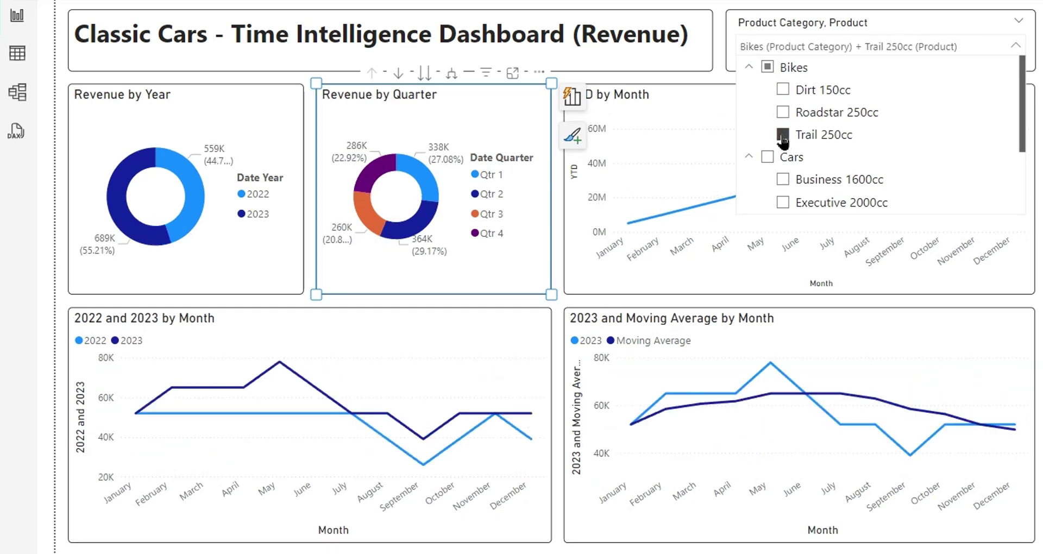